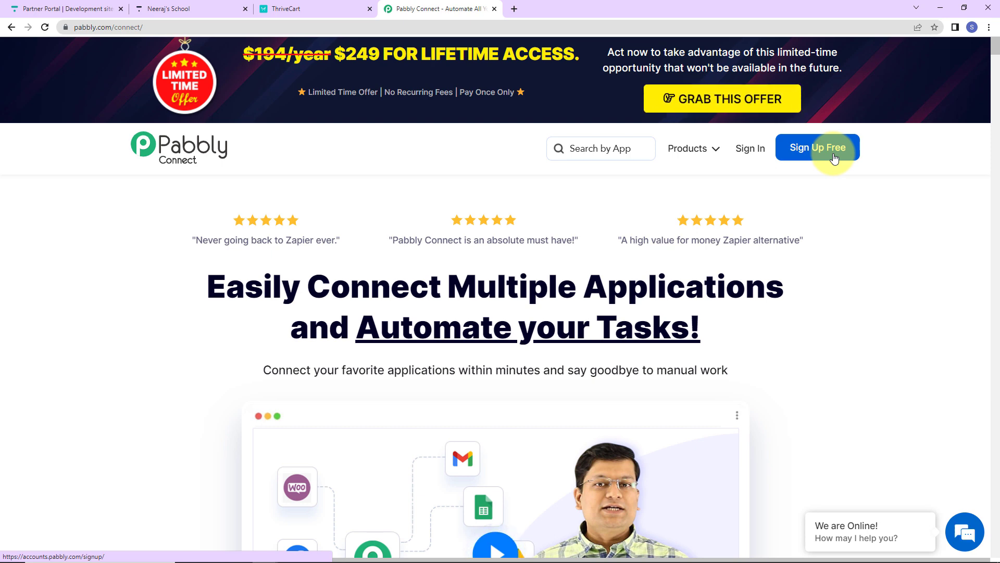
- Sign in to open Pabbly Connect and create a workflow named "Enroll Thinkific User for Thrivecart Payment"
click(751, 149)
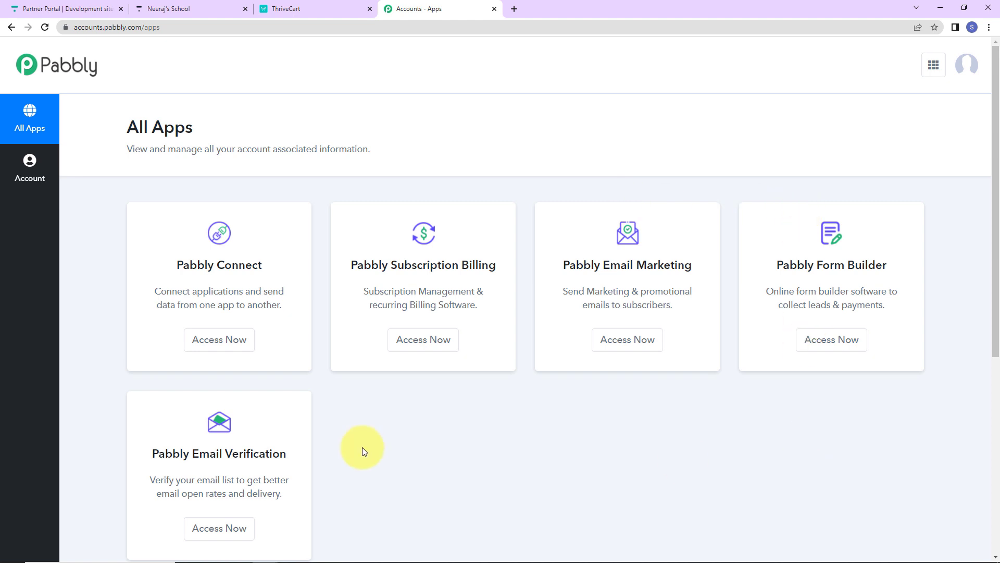
click(216, 345)
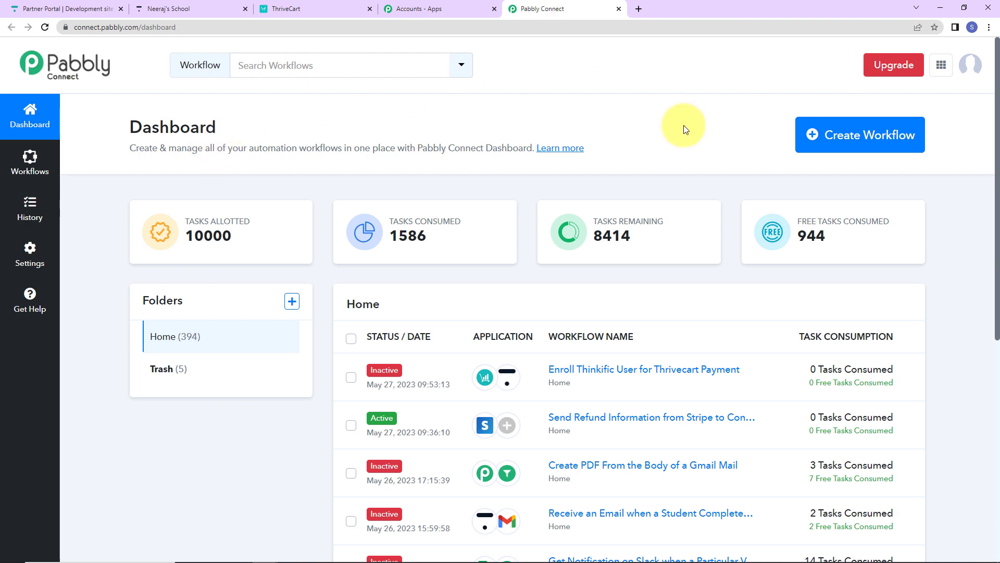
click(878, 139)
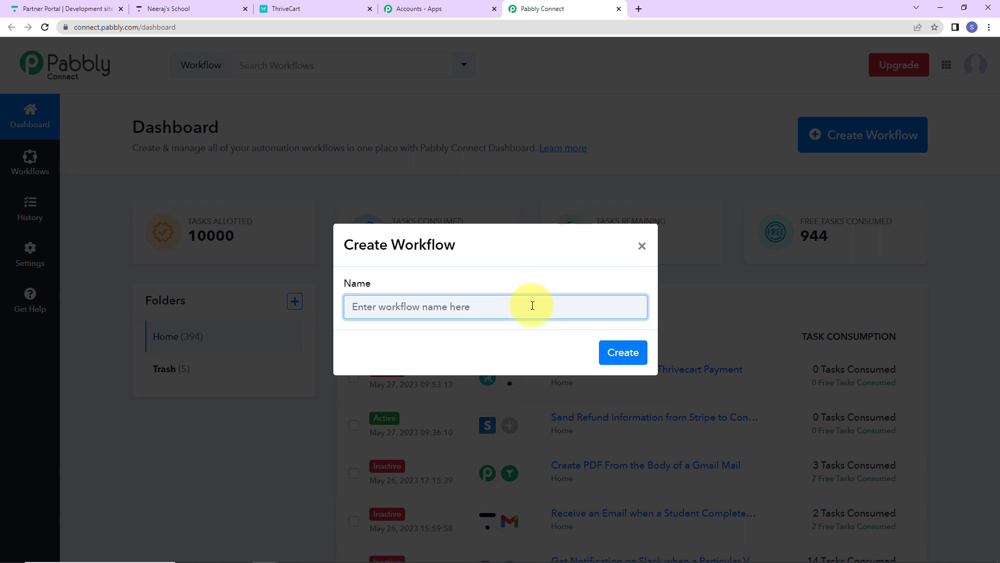
text(Enroll Thinkific User for Thrivecart Payment)
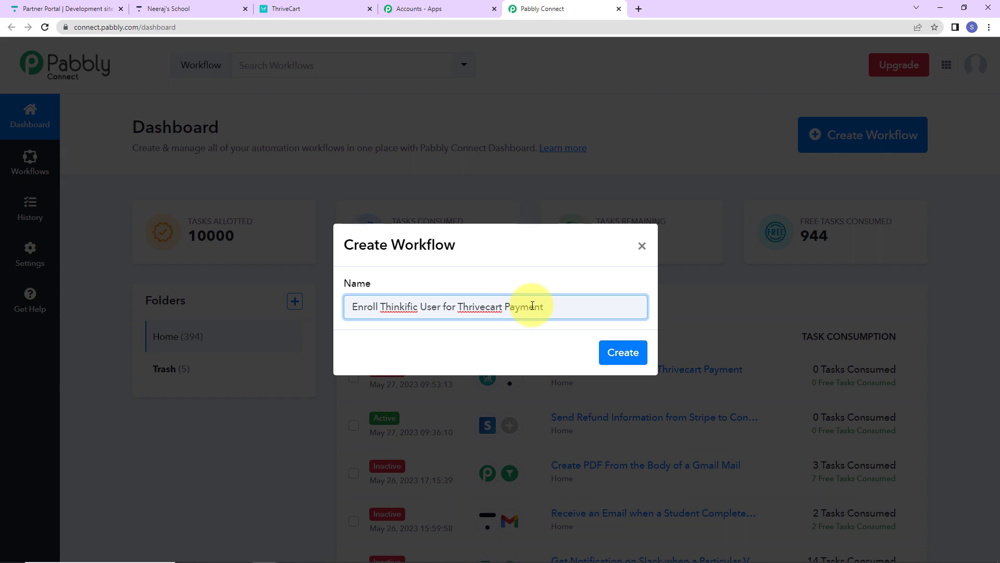
click(628, 353)
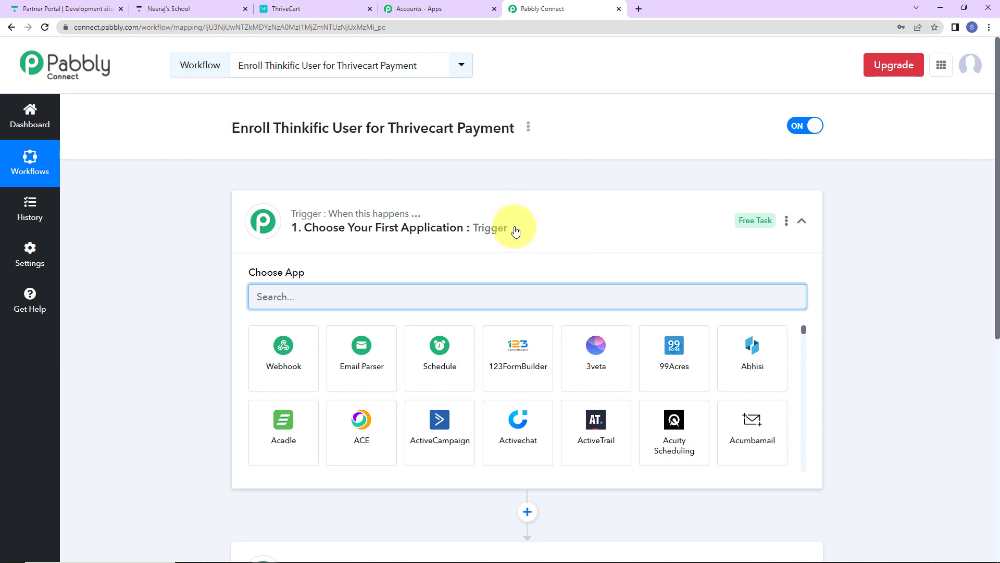
- Set the workflow's trigger application to ThriveCart with Product Purchase as the trigger event
scroll(542, 253, down, 2)
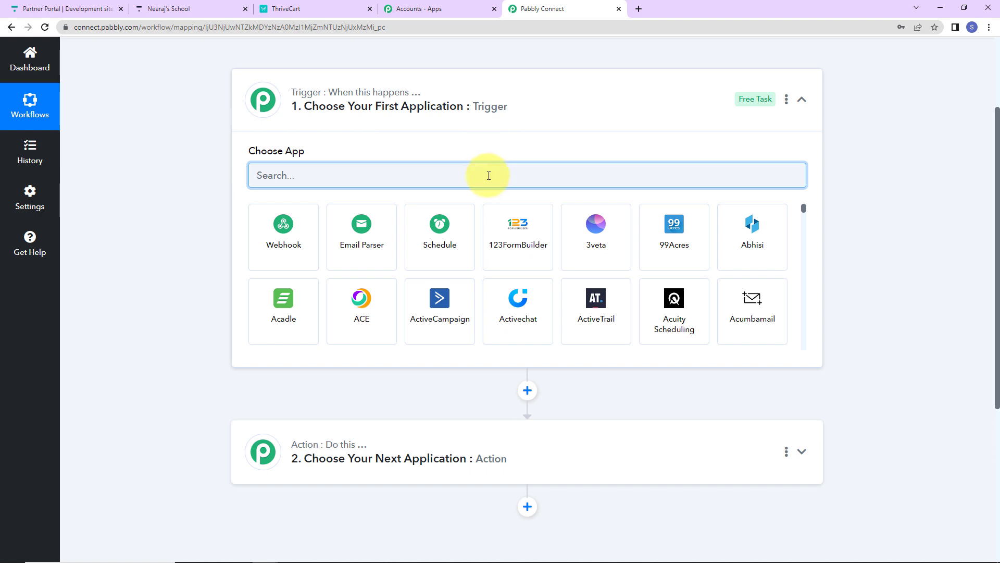
text(thrive)
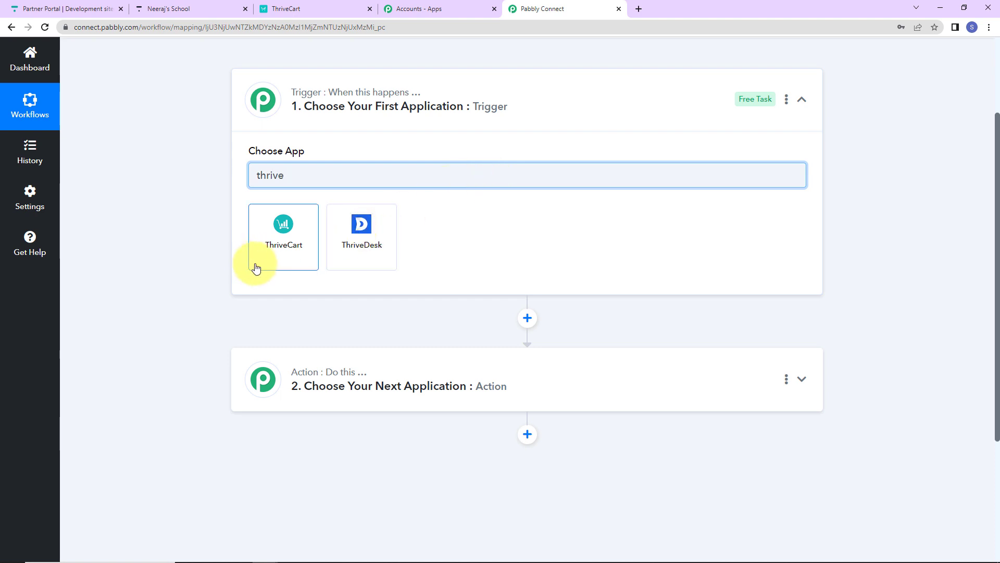
click(256, 268)
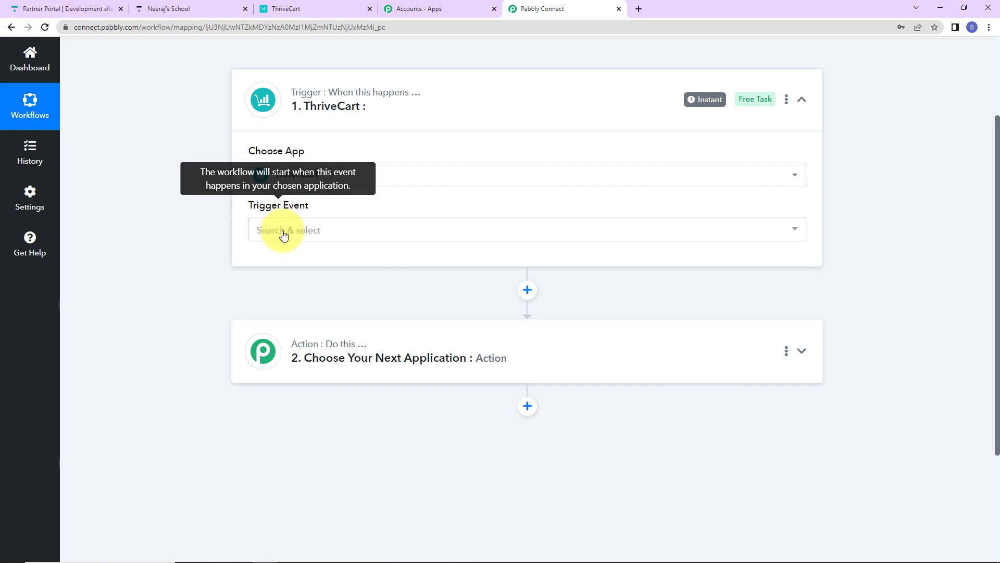
click(283, 230)
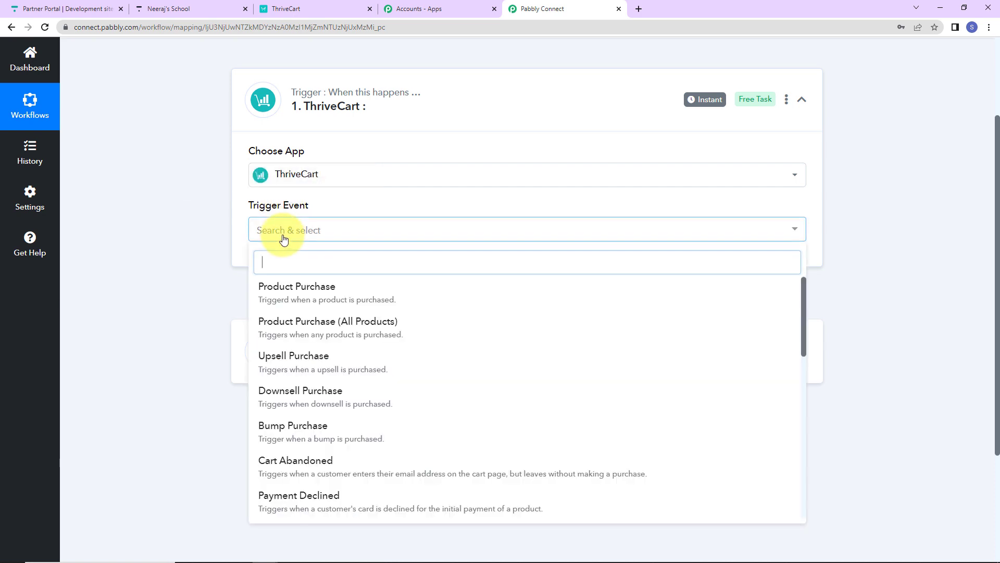
click(293, 290)
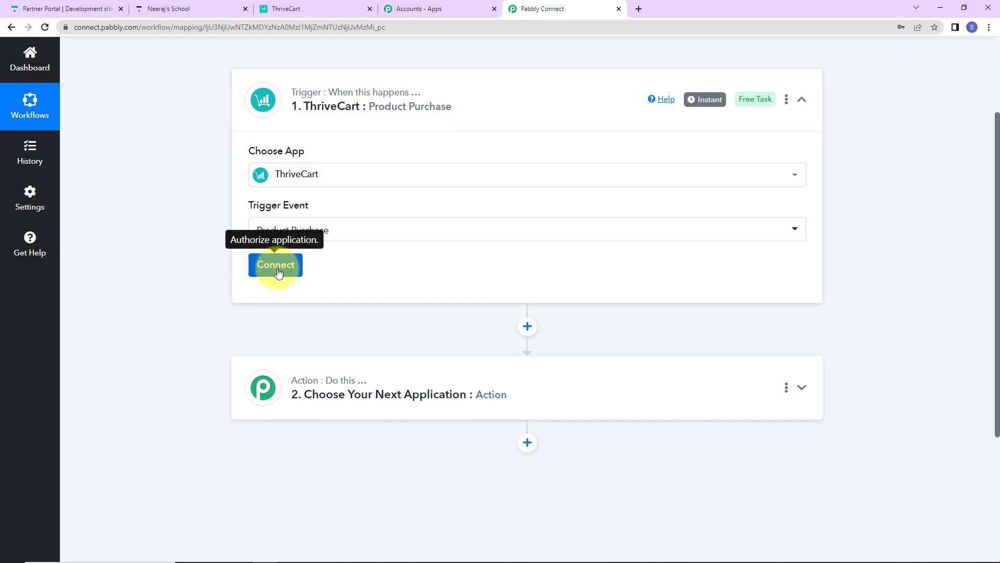
- Start connecting the ThriveCart account to the trigger by adding a new connection
click(277, 264)
drag(487, 56, 663, 55)
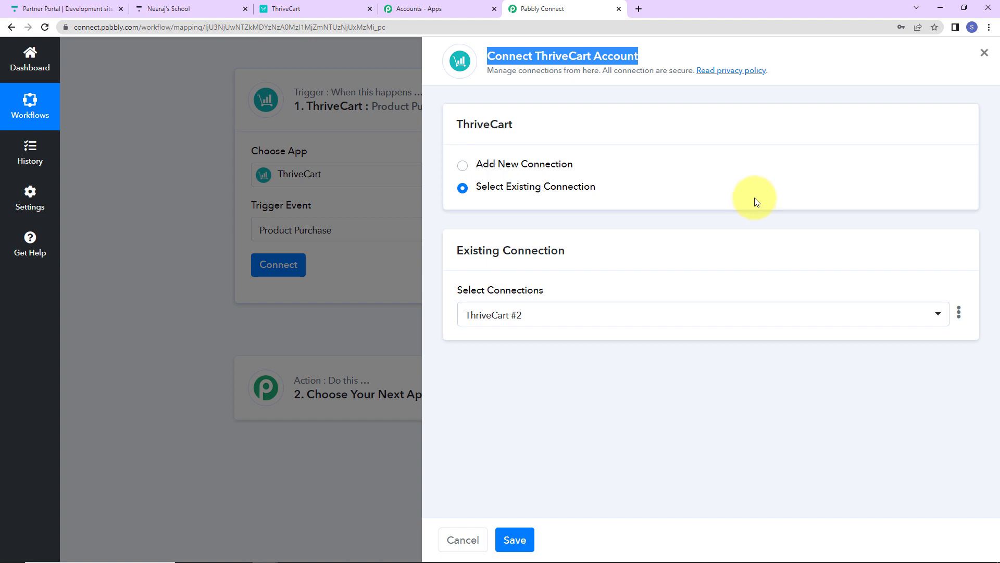
click(463, 166)
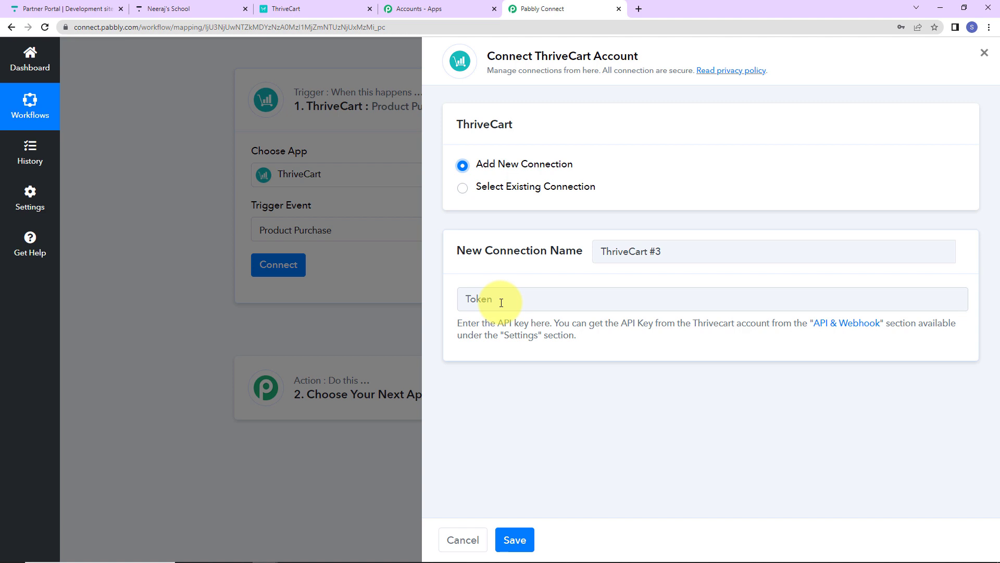
- Go to the API key settings in ThriveCart, create an API key named "Demo" and copy it
click(837, 323)
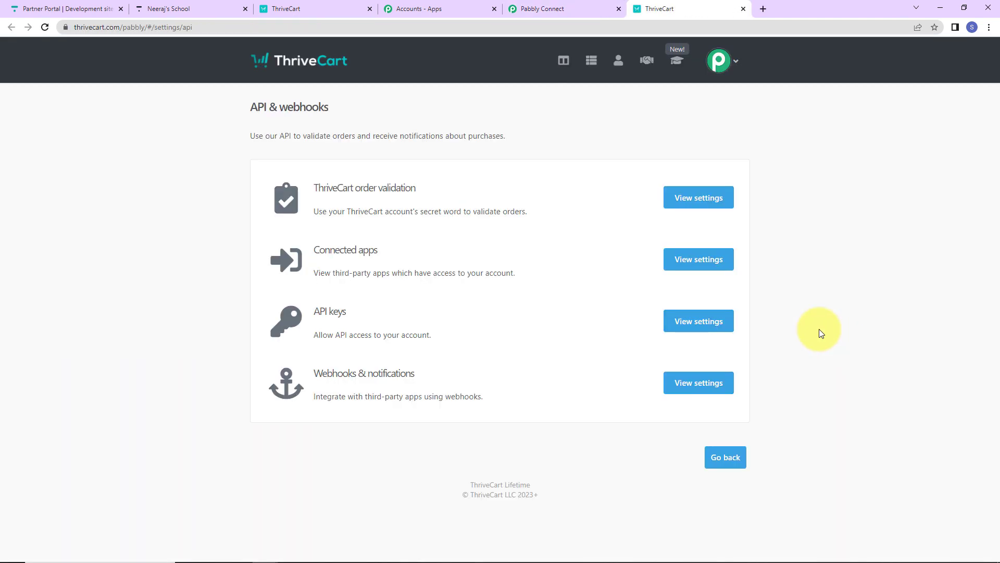
click(703, 321)
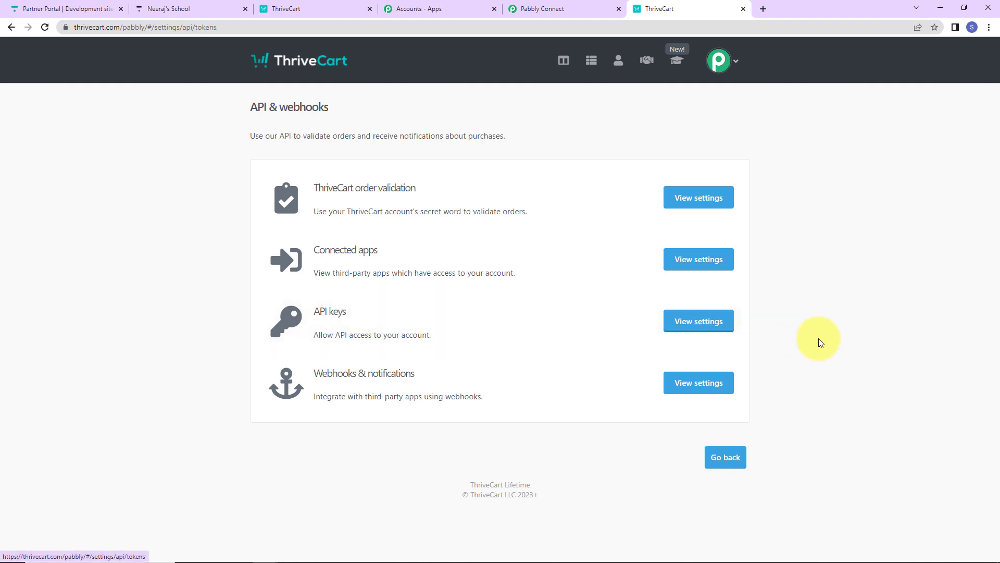
click(495, 444)
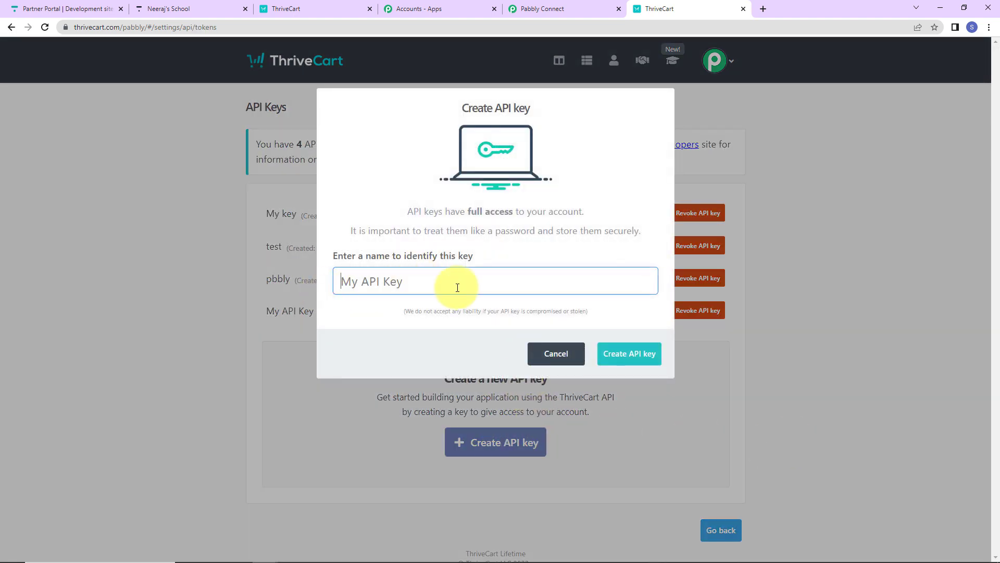
text(Demo)
click(627, 354)
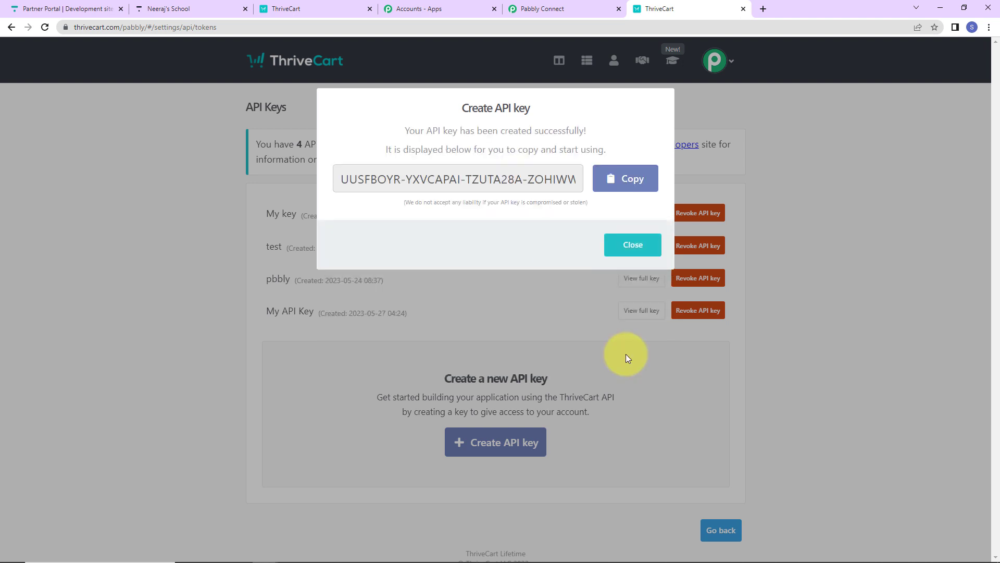
click(631, 178)
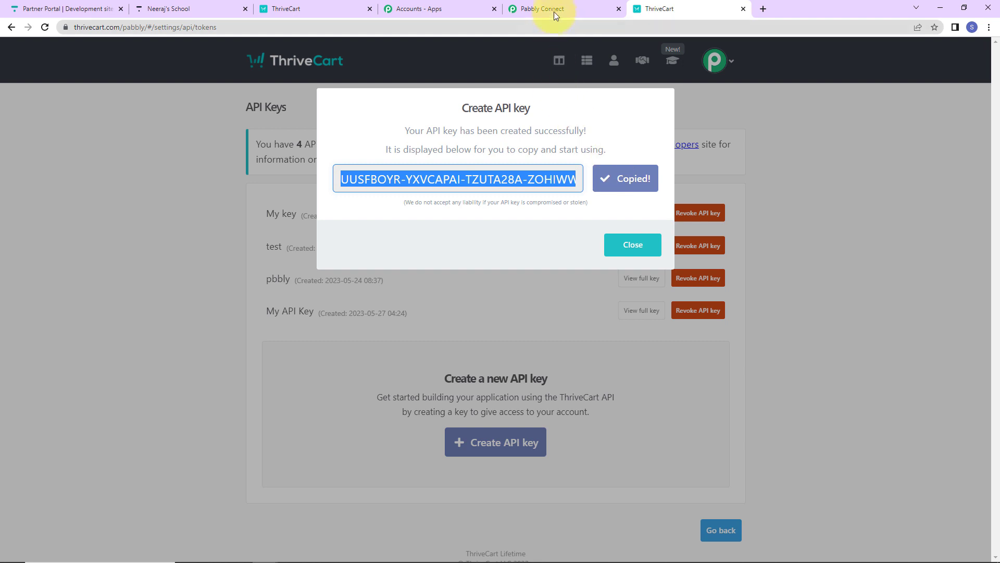
- Return to Pabbly Connect, paste the API key into the connection's Token field and save the ThriveCart connection
click(554, 10)
click(525, 300)
key(ctrl+v)
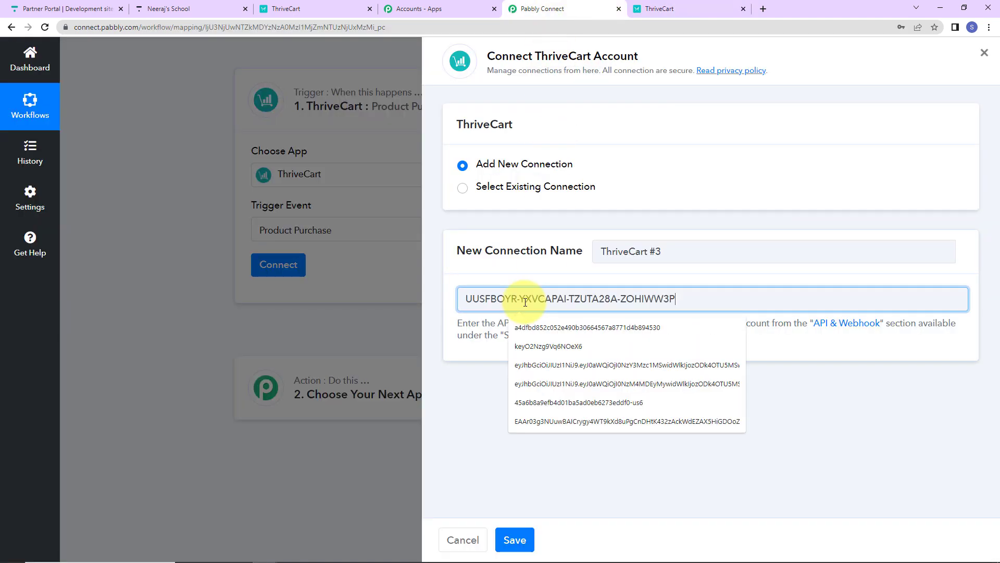
click(515, 540)
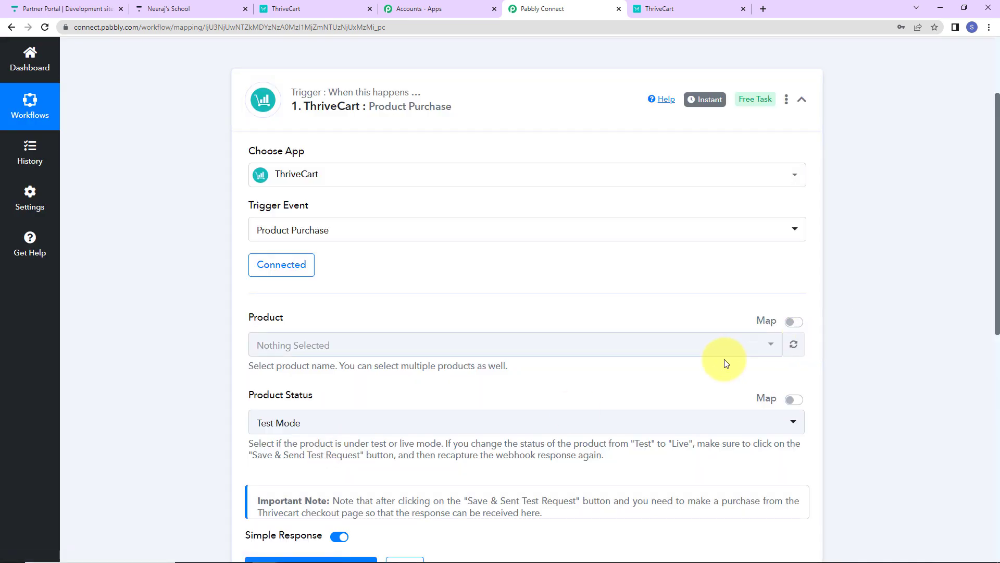
- Select PHP for Beginners as the trigger's product, then save the trigger and send a test request
scroll(264, 227, down, 2)
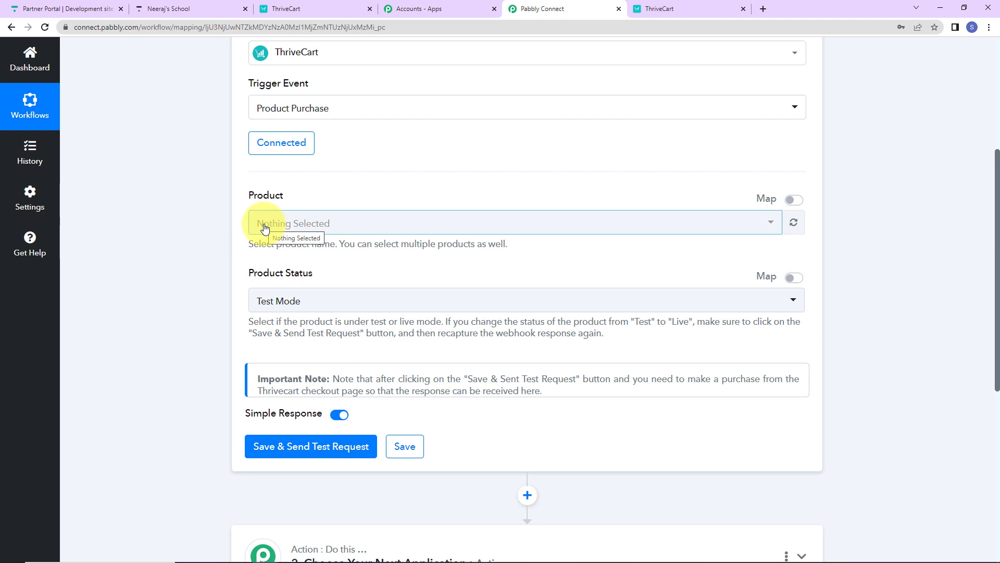
click(264, 228)
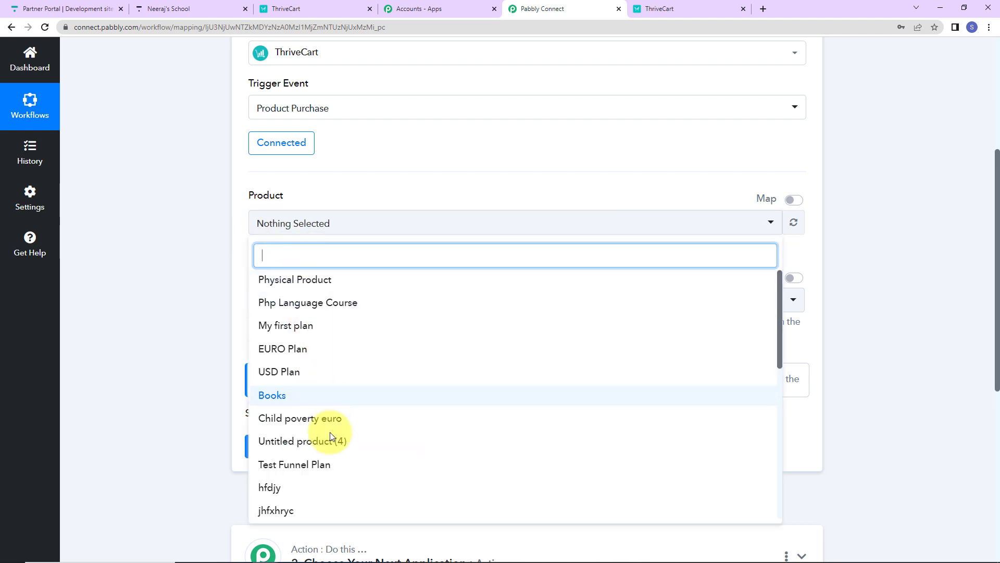
scroll(361, 395, down, 5)
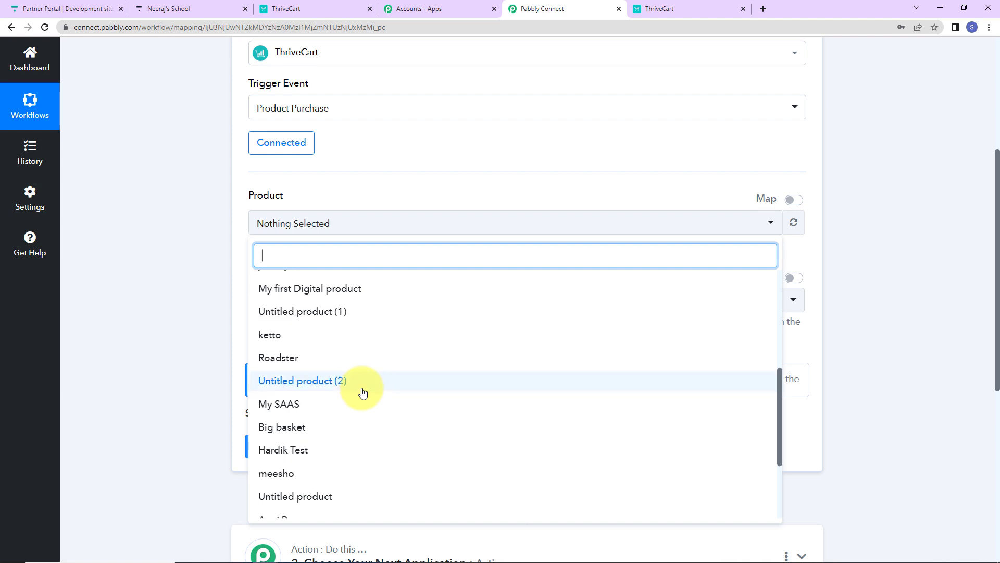
scroll(363, 393, down, 3)
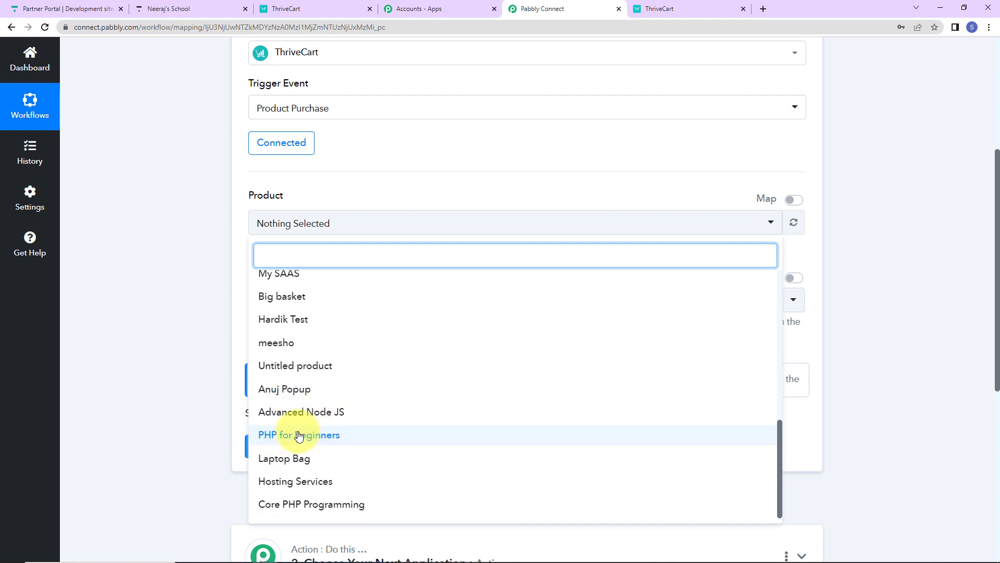
click(317, 435)
click(189, 284)
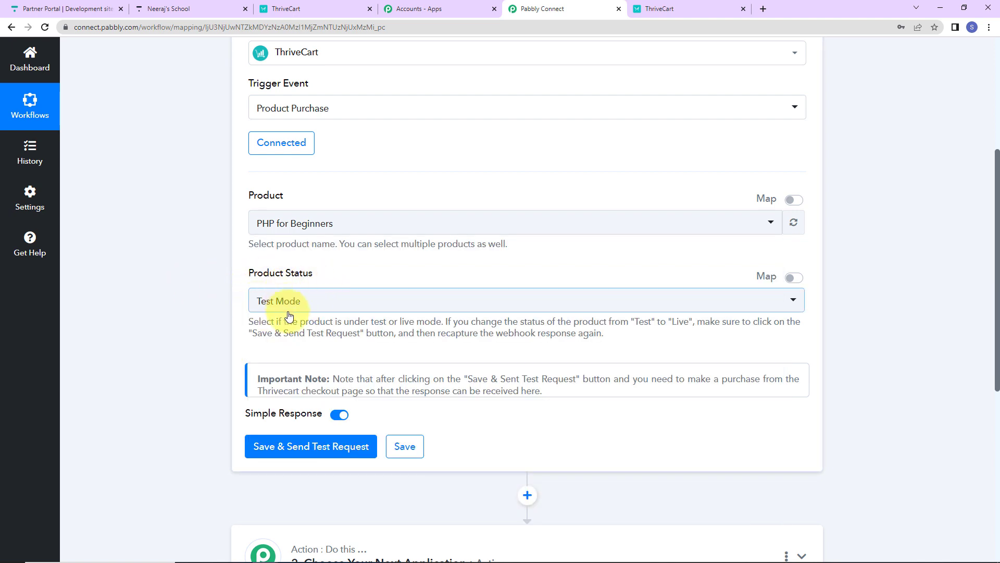
click(268, 447)
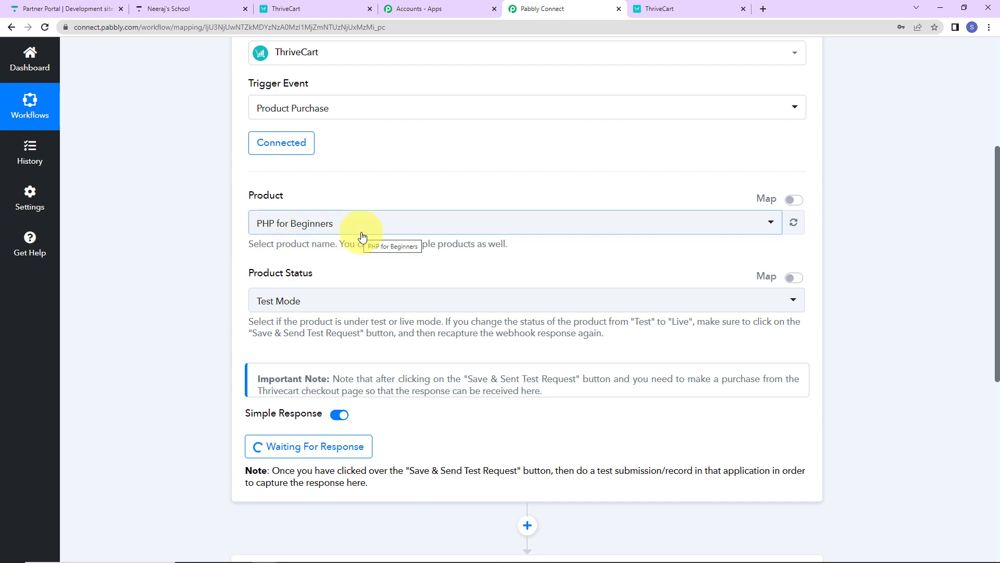
- Switch to ThriveCart, search the products for "php" and open the checkout page of PHP for Beginners
click(317, 8)
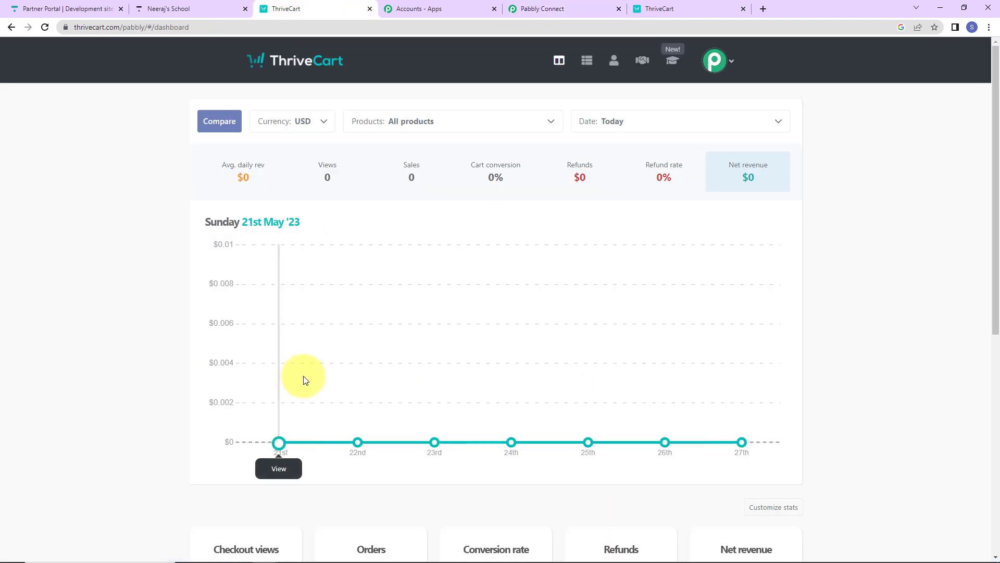
click(588, 61)
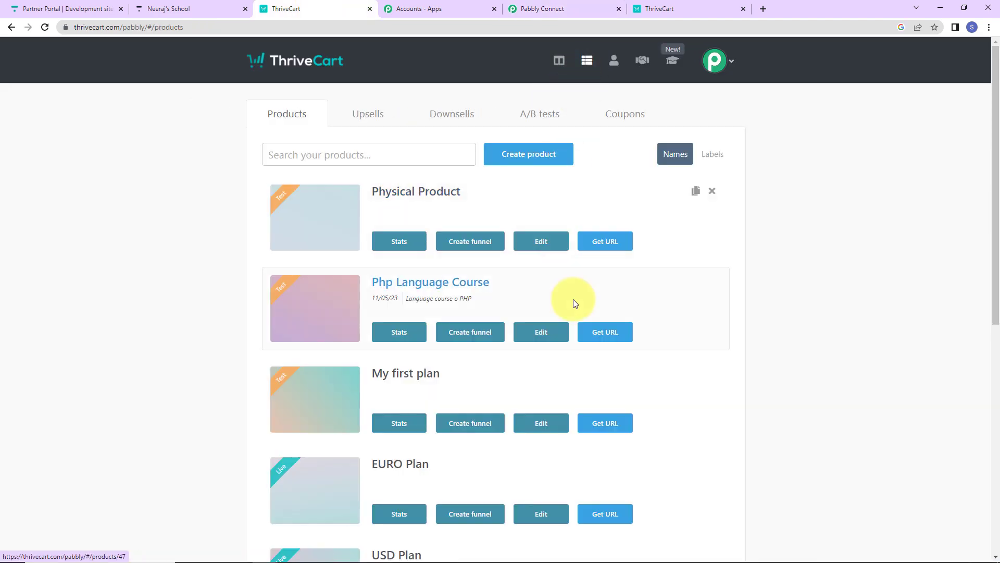
click(302, 152)
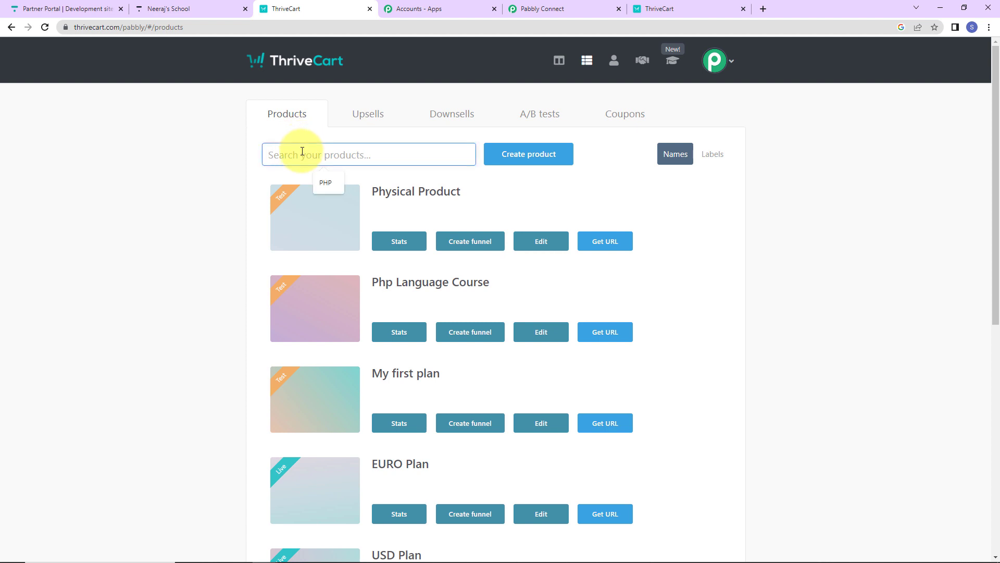
text(php)
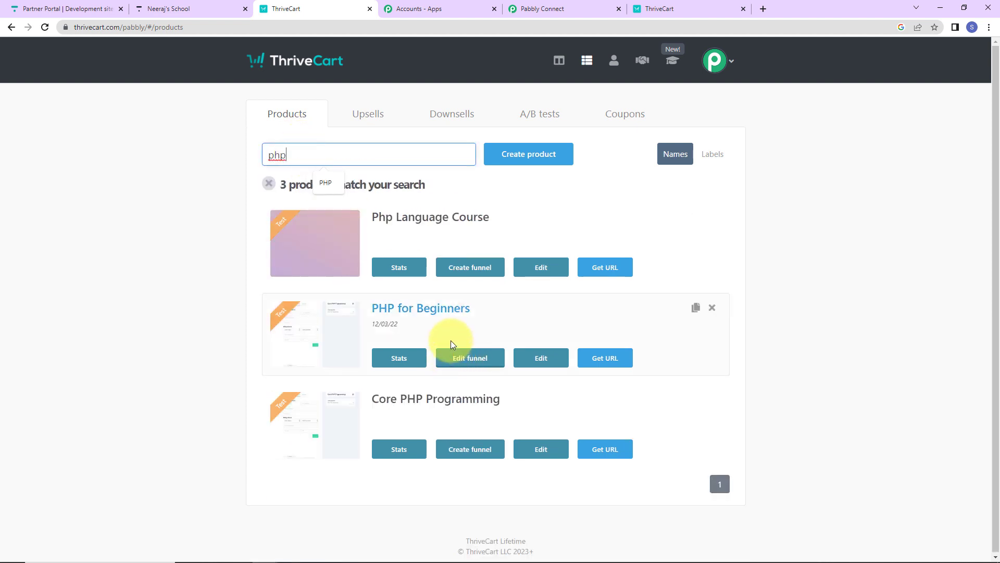
click(597, 360)
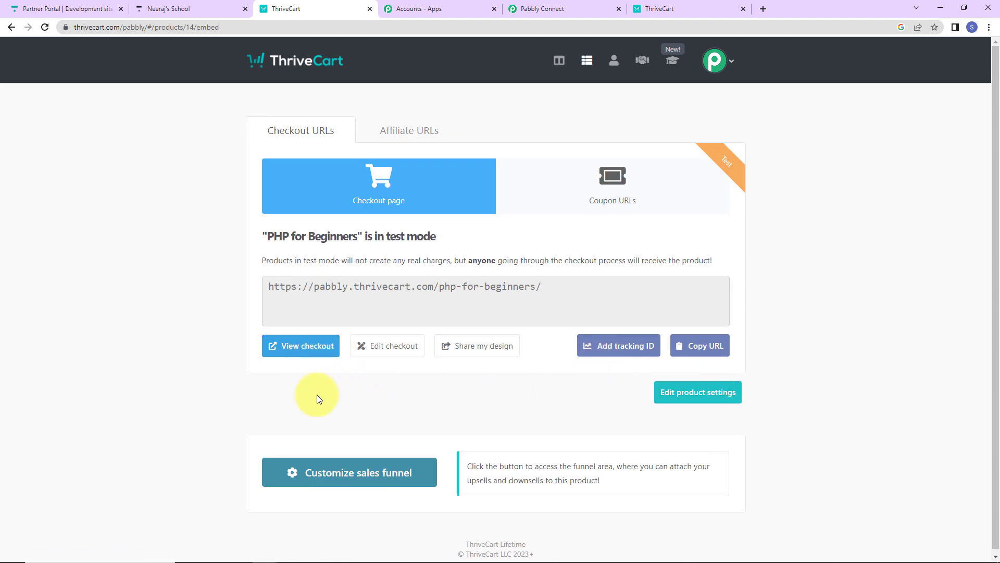
click(316, 348)
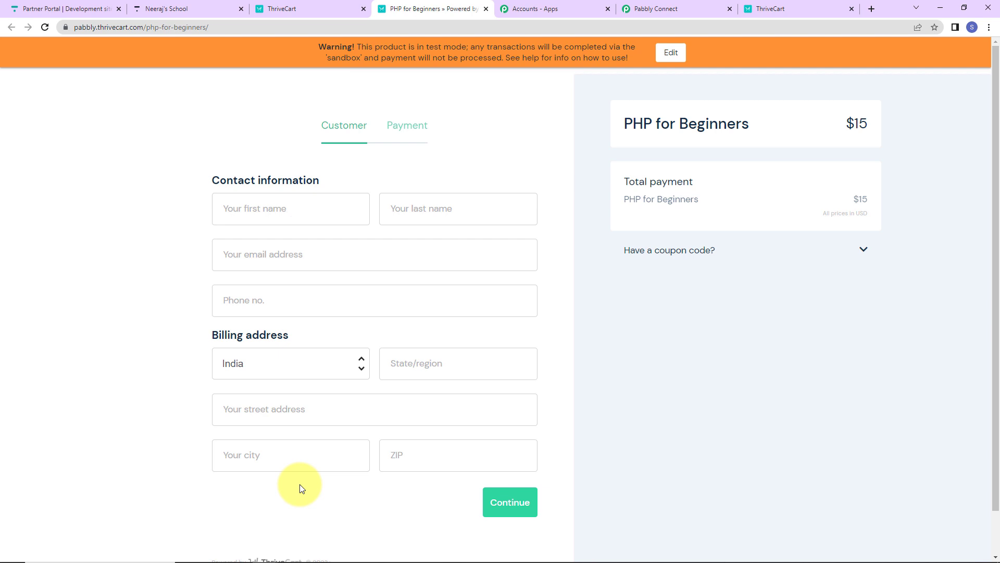
- Fill in the test customer's first name, last name and e-mail address on the PHP for Beginners checkout form
click(286, 209)
text(N)
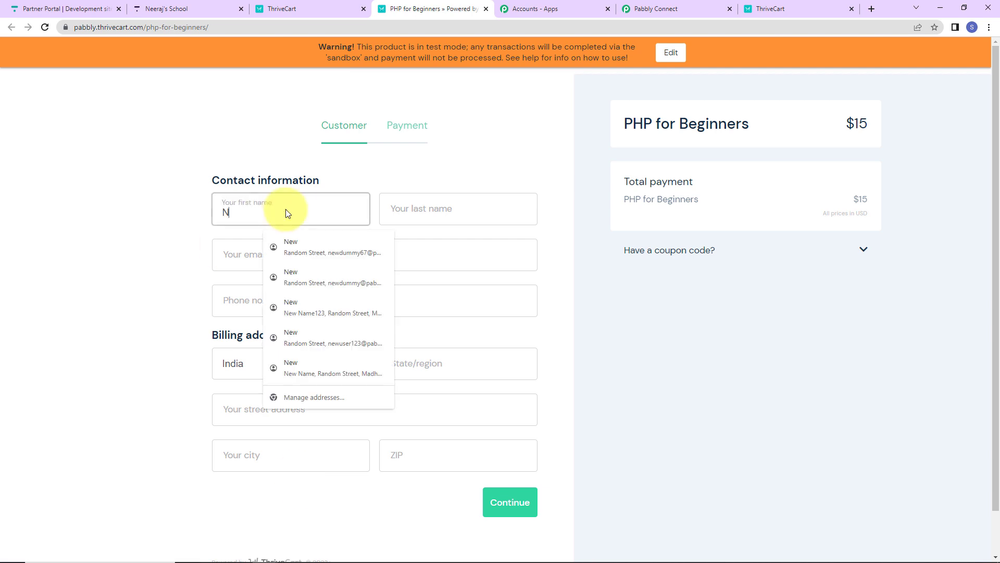
text(ew)
key(Tab)
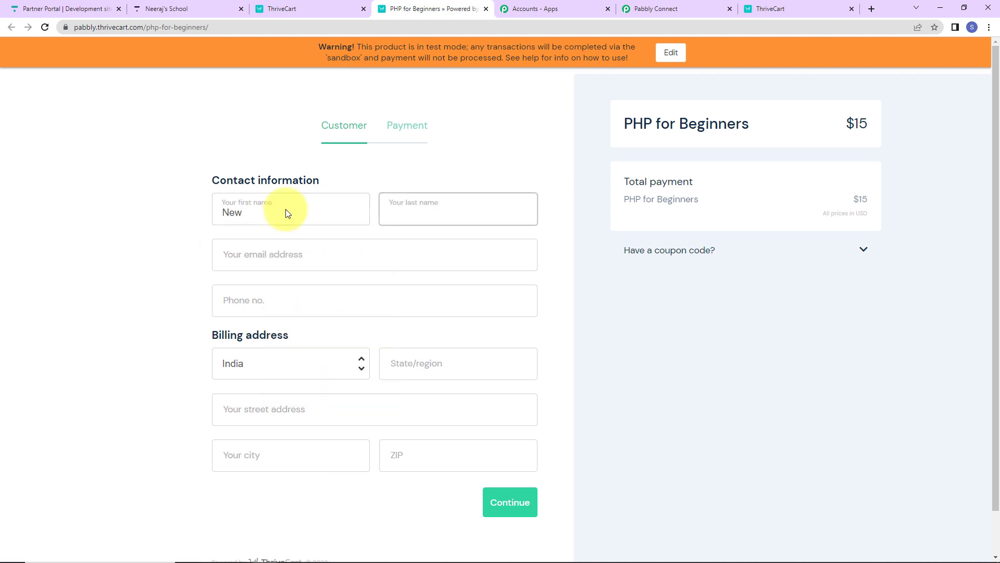
text(demo)
key(Tab)
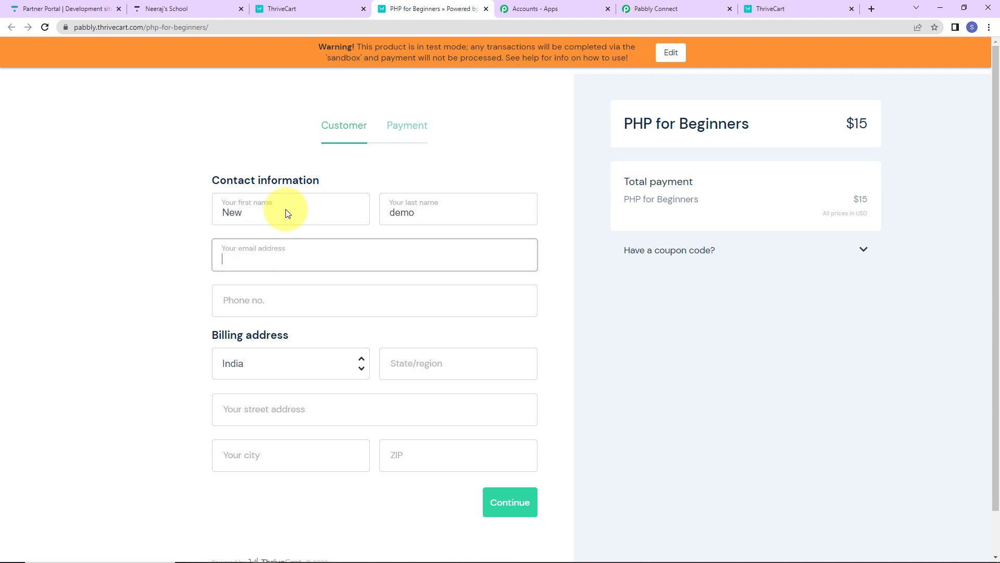
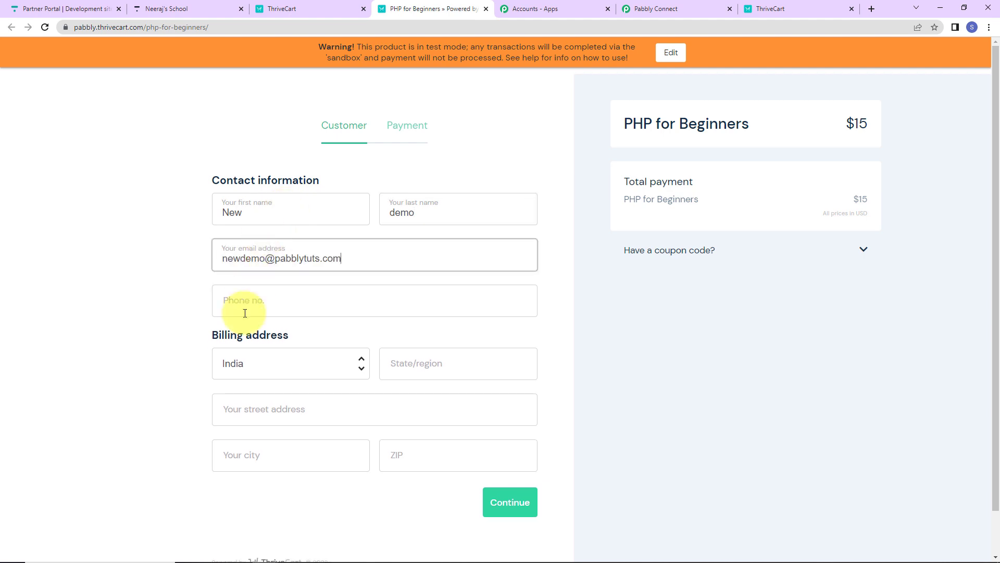
- Fill the phone number and billing address from a saved address entry and continue to the payment stage
click(244, 312)
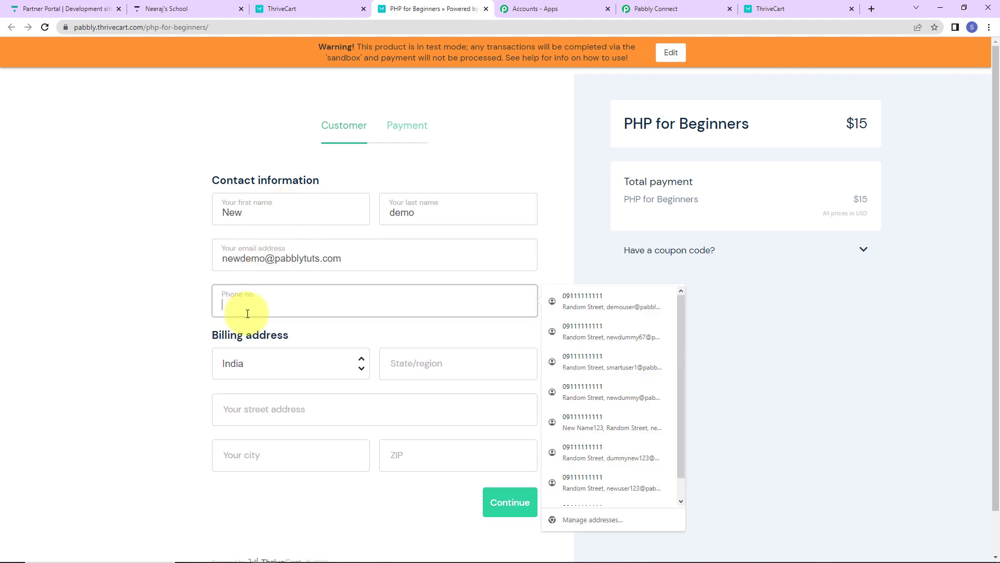
click(586, 304)
click(506, 500)
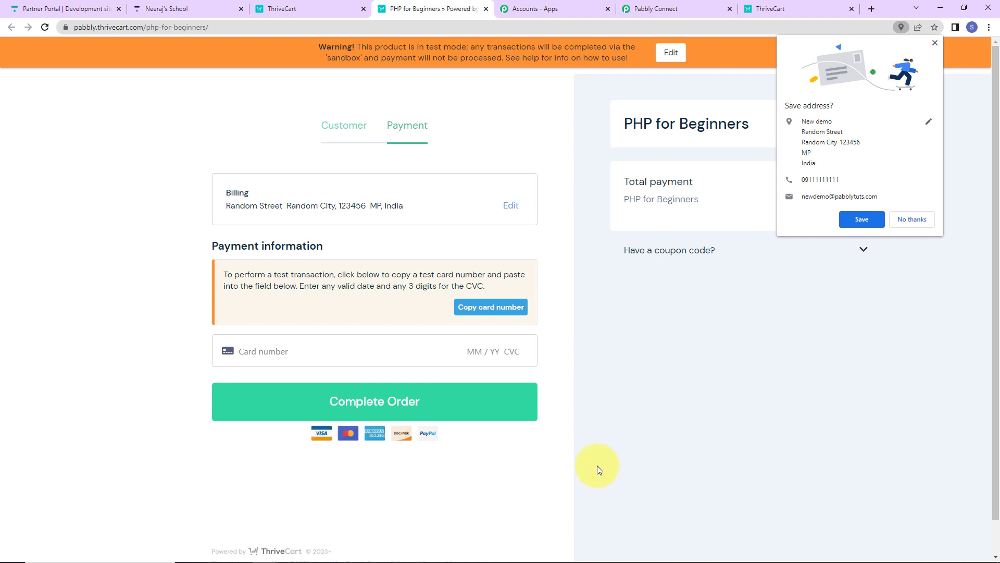
- Fill in the saved Visa test card, enter its CVC and complete the PHP for Beginners order
click(267, 347)
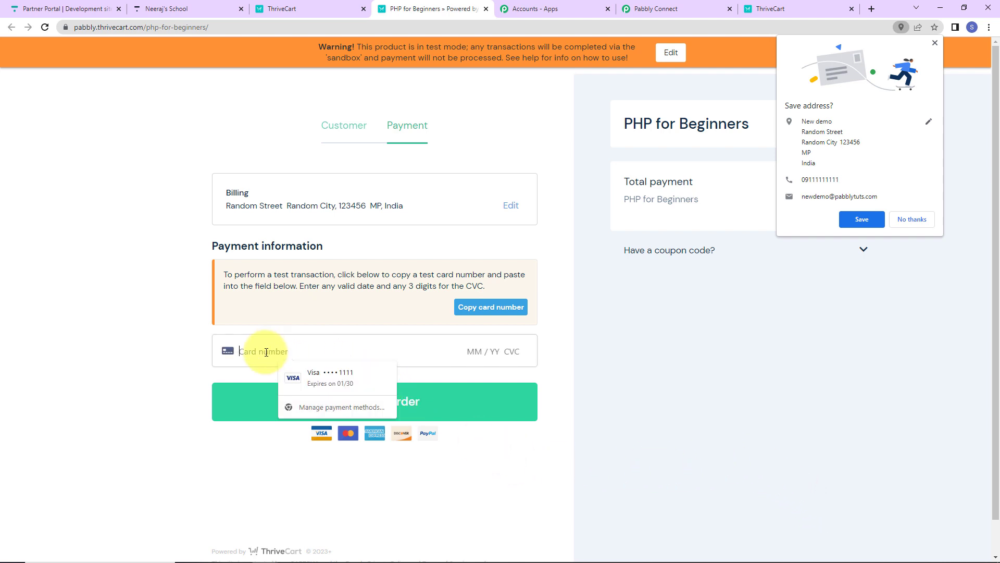
click(324, 378)
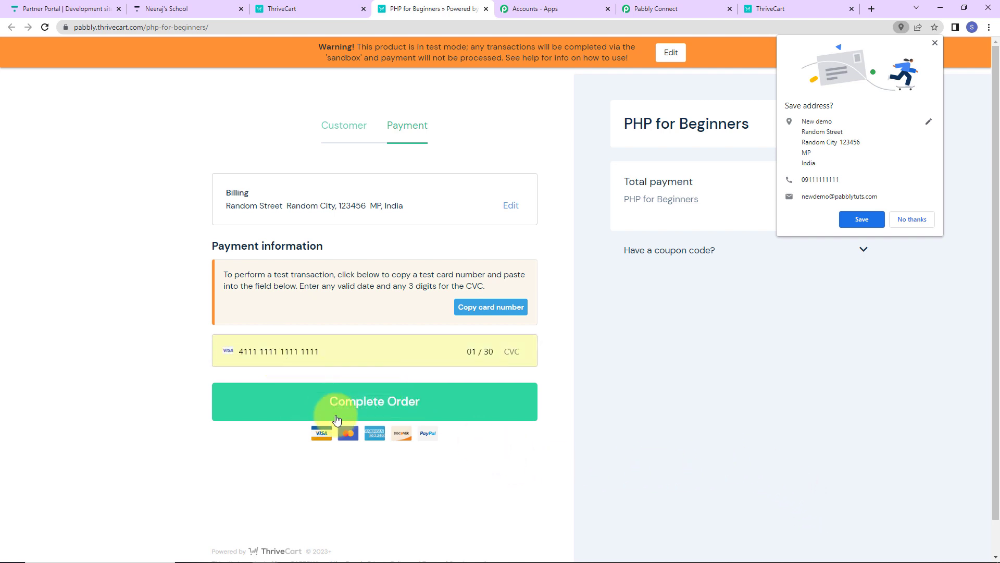
click(511, 350)
text(123)
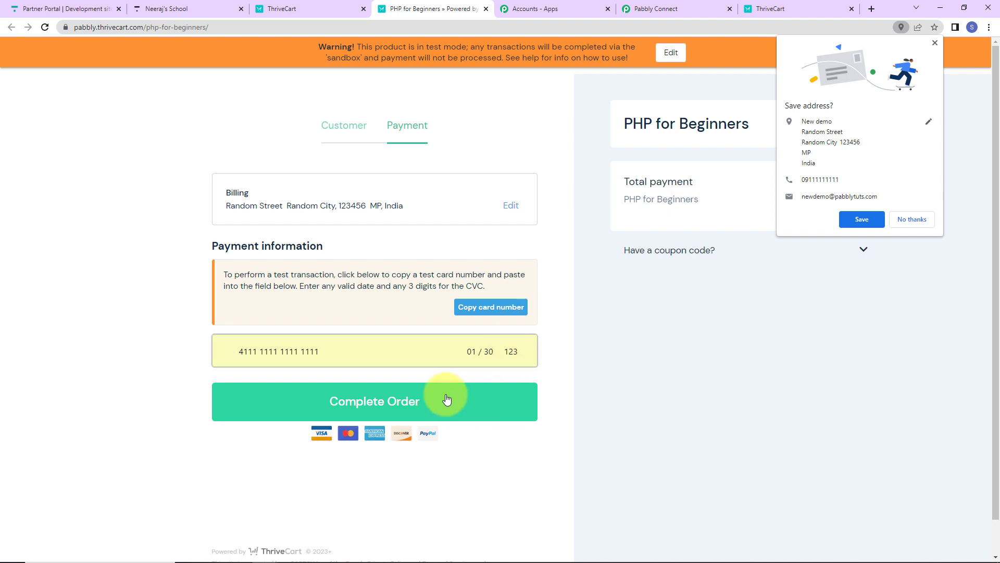
click(446, 399)
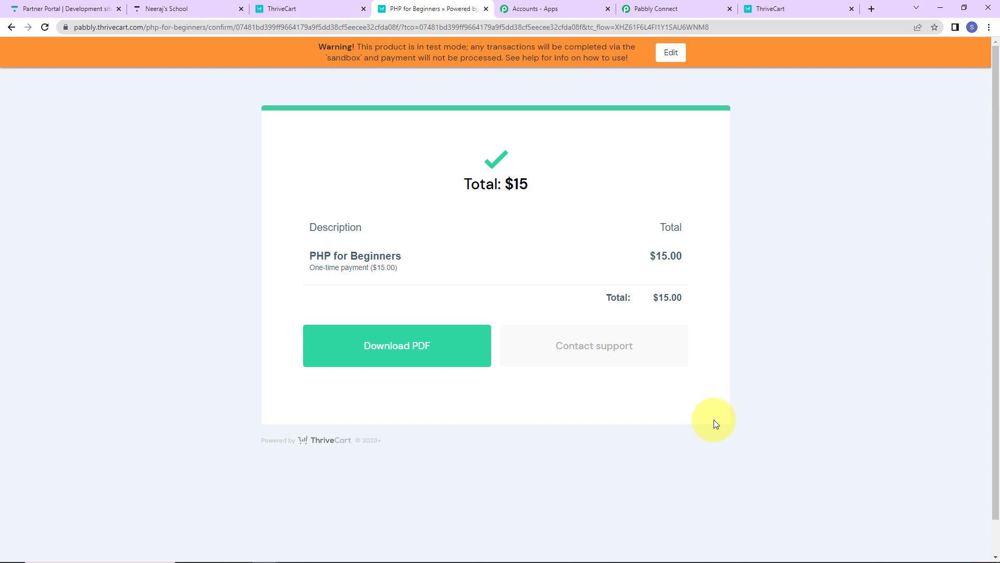
- Switch back to Pabbly Connect and examine the received ThriveCart response for the purchase, order, customer and product details
click(648, 9)
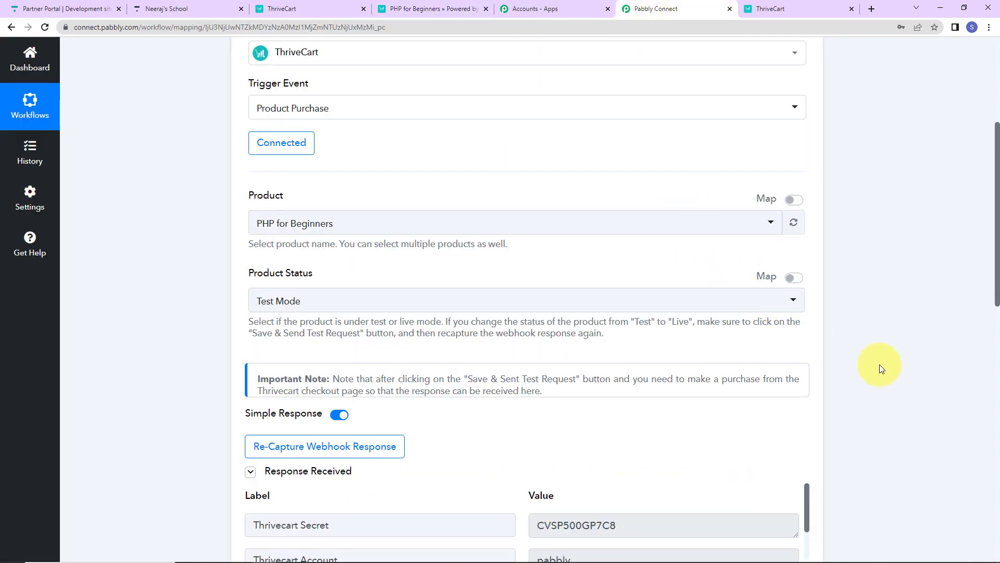
scroll(900, 348, down, 5)
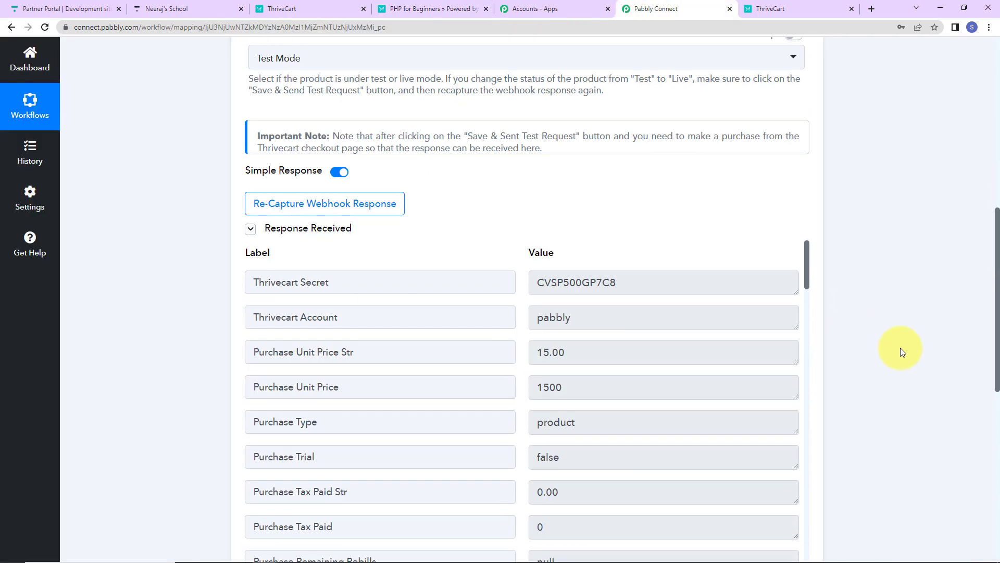
scroll(763, 392, down, 9)
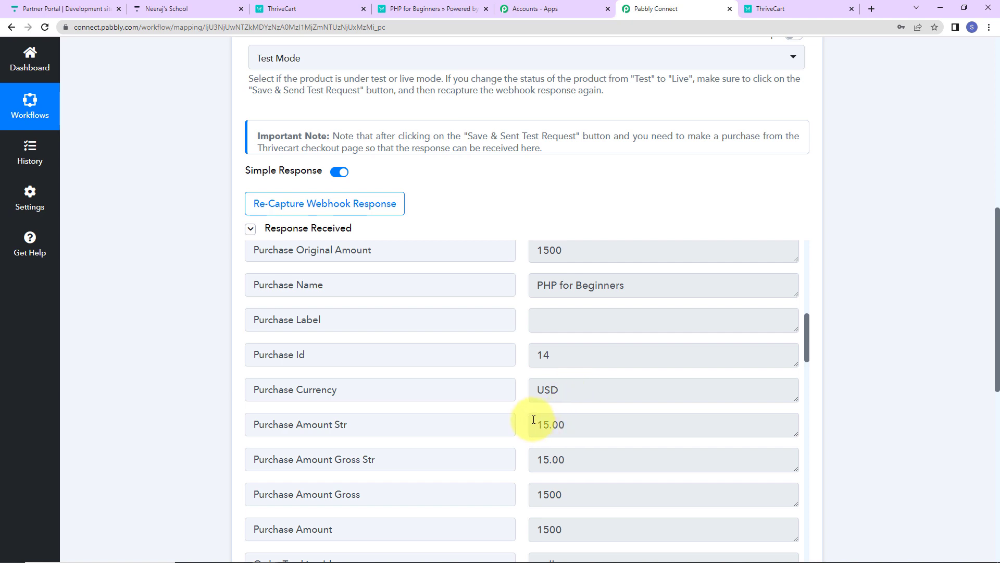
scroll(552, 338, up, 3)
scroll(554, 405, down, 6)
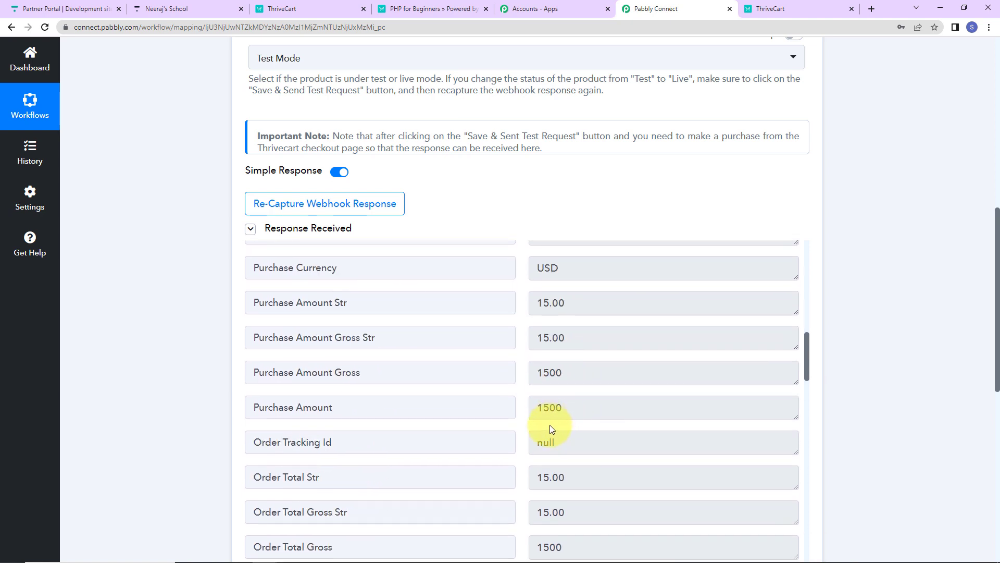
scroll(622, 433, down, 7)
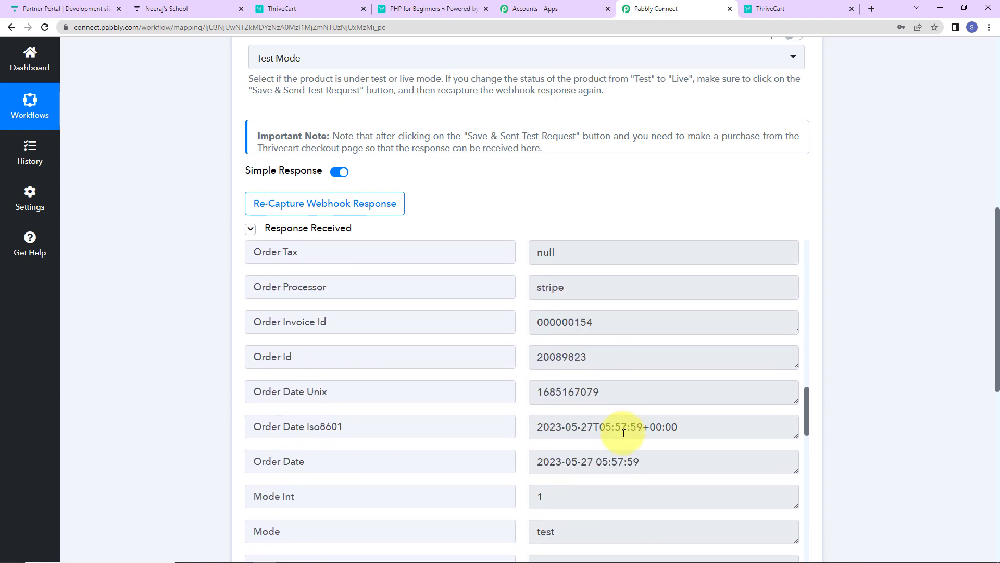
scroll(624, 433, down, 5)
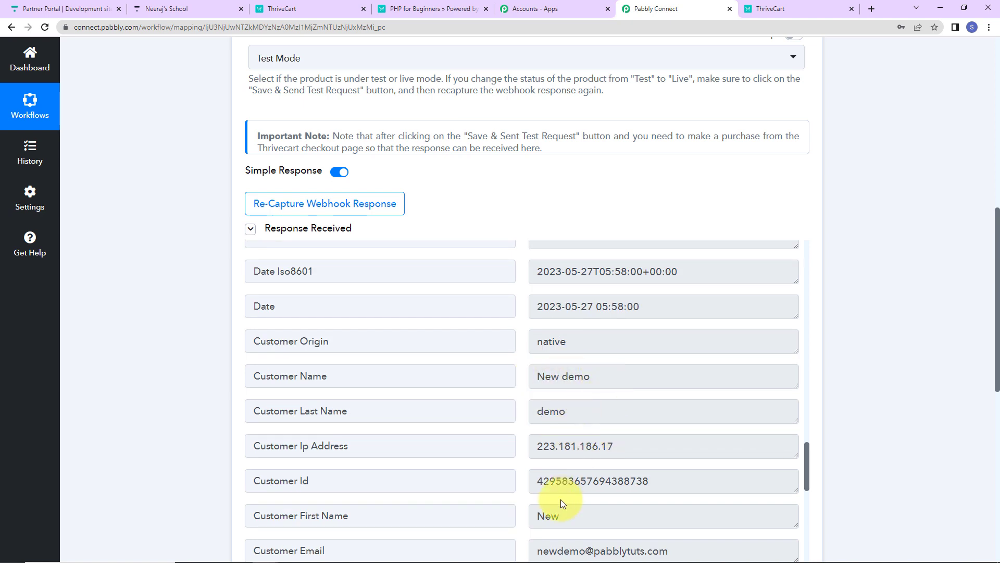
scroll(661, 457, down, 3)
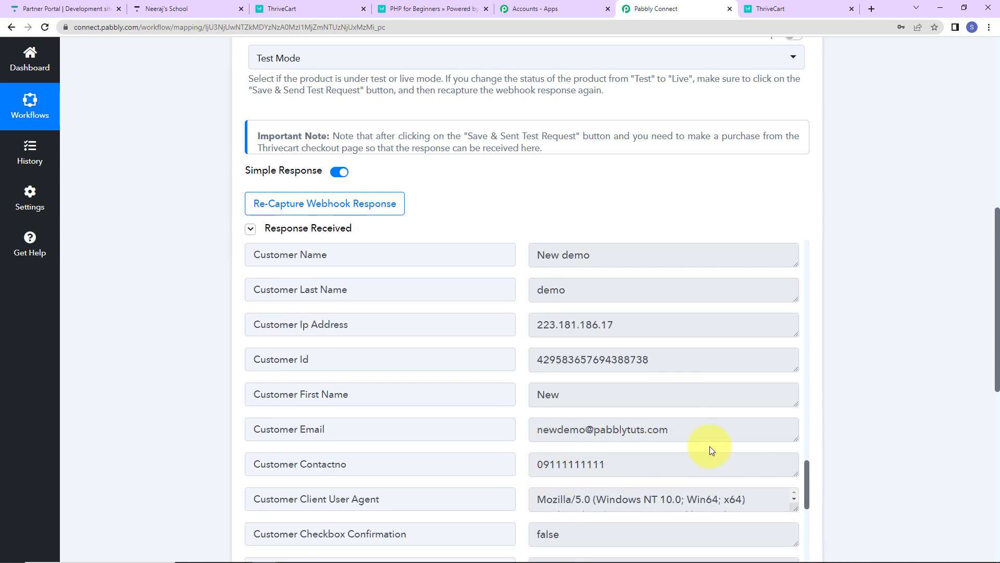
scroll(709, 437, down, 5)
scroll(708, 418, down, 4)
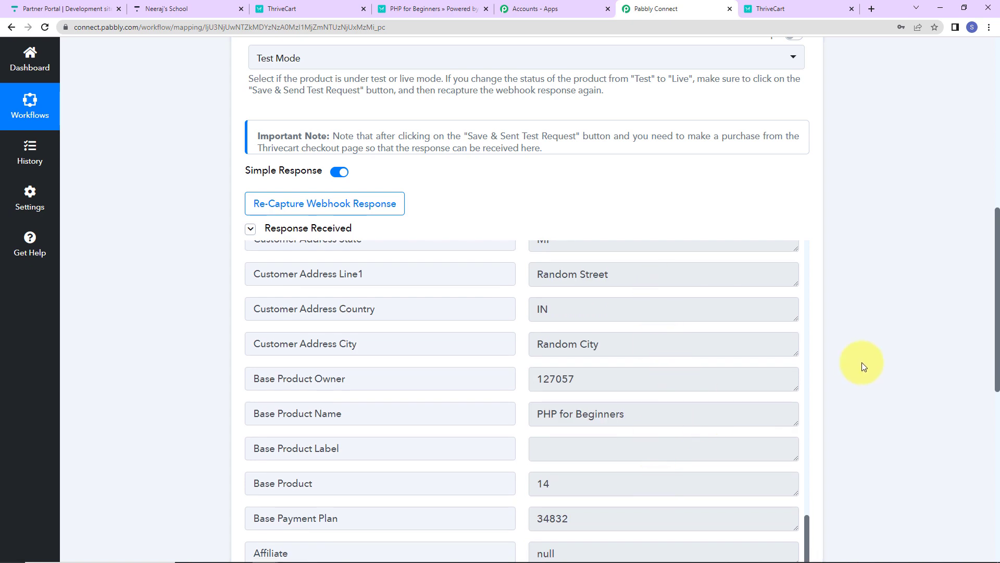
scroll(861, 361, down, 7)
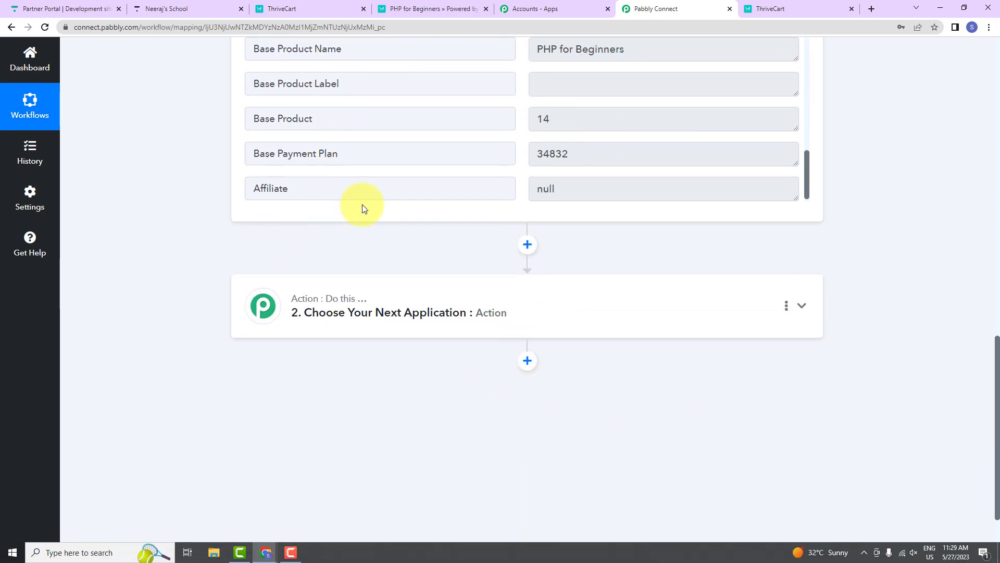
- Set up the workflow's second step with Thinkific as the action app and Search User as the action event
click(364, 319)
click(320, 380)
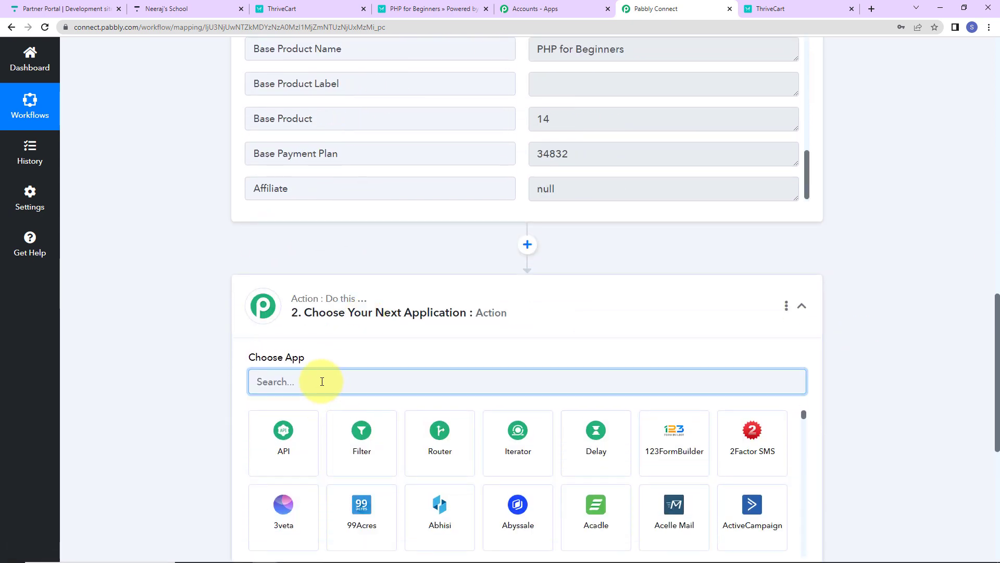
text(think)
click(290, 452)
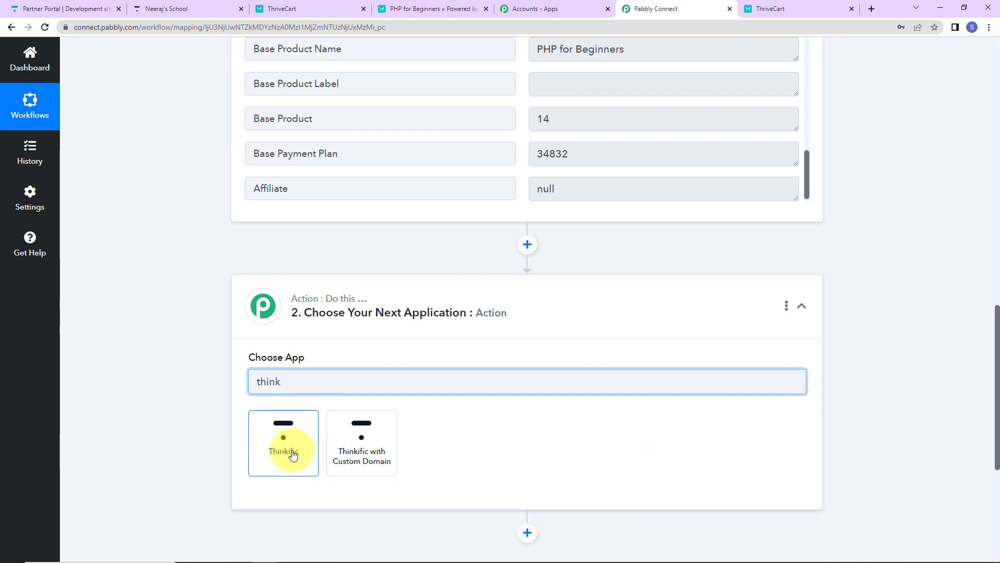
click(401, 436)
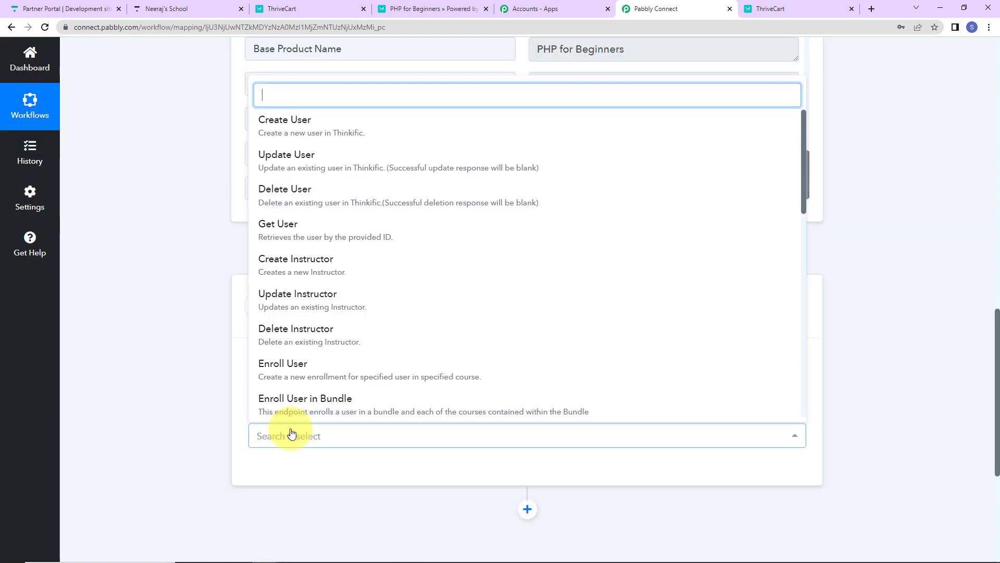
scroll(324, 263, down, 10)
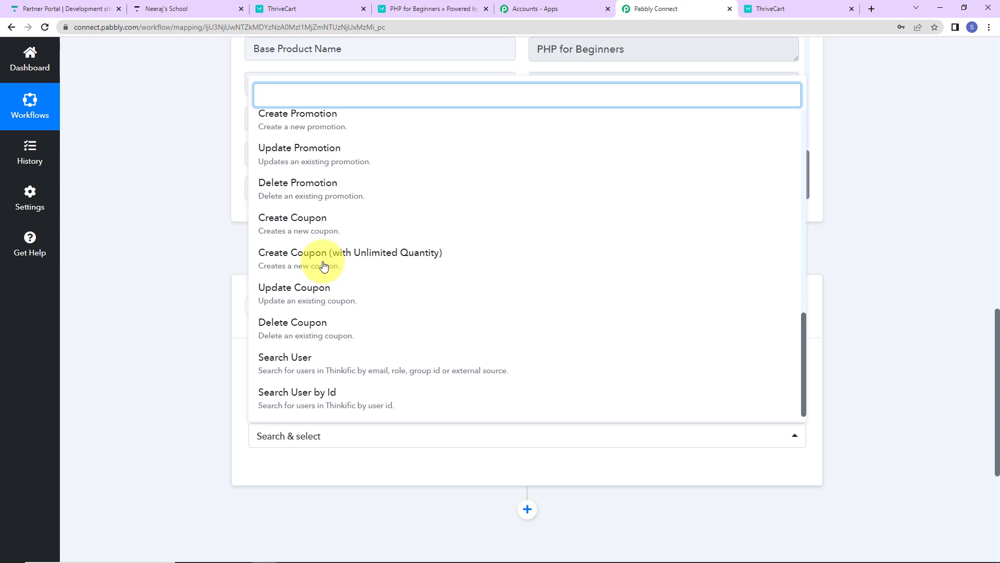
click(290, 364)
- Start adding a new Thinkific connection for the Search User action, up to the request for the subdomain
click(278, 470)
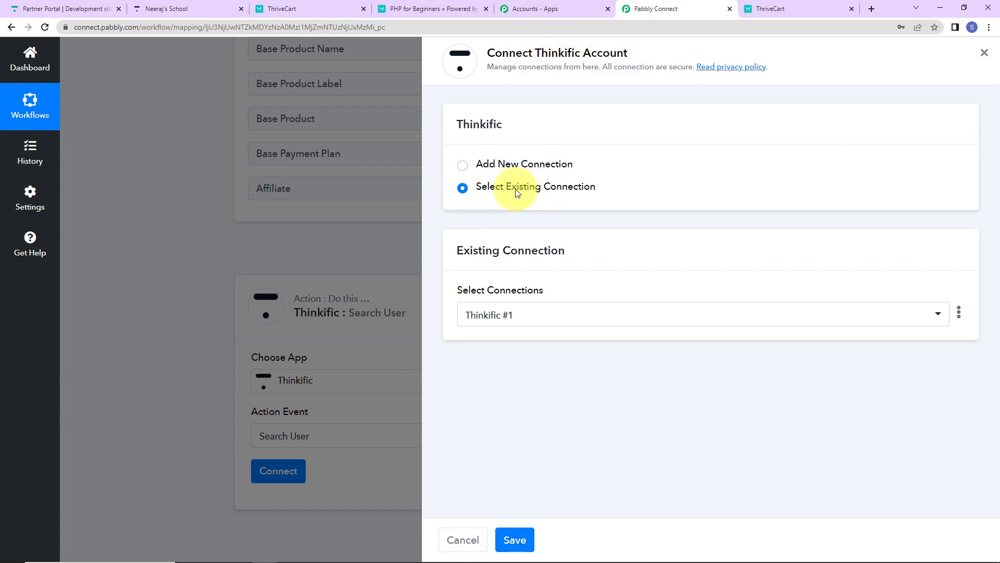
click(463, 166)
click(517, 298)
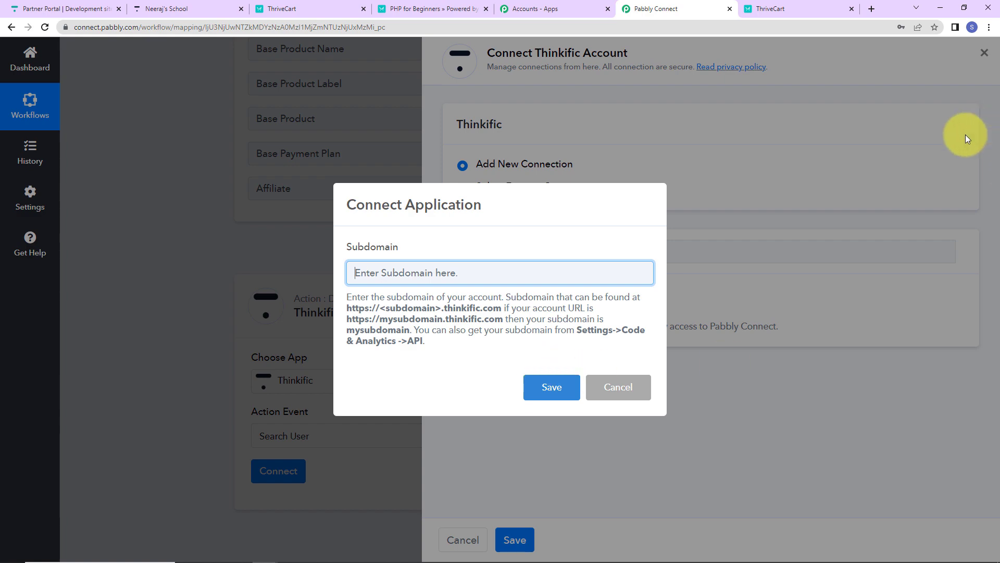
- Switch to the Thinkific school site and copy the subdomain part of its web address
click(198, 4)
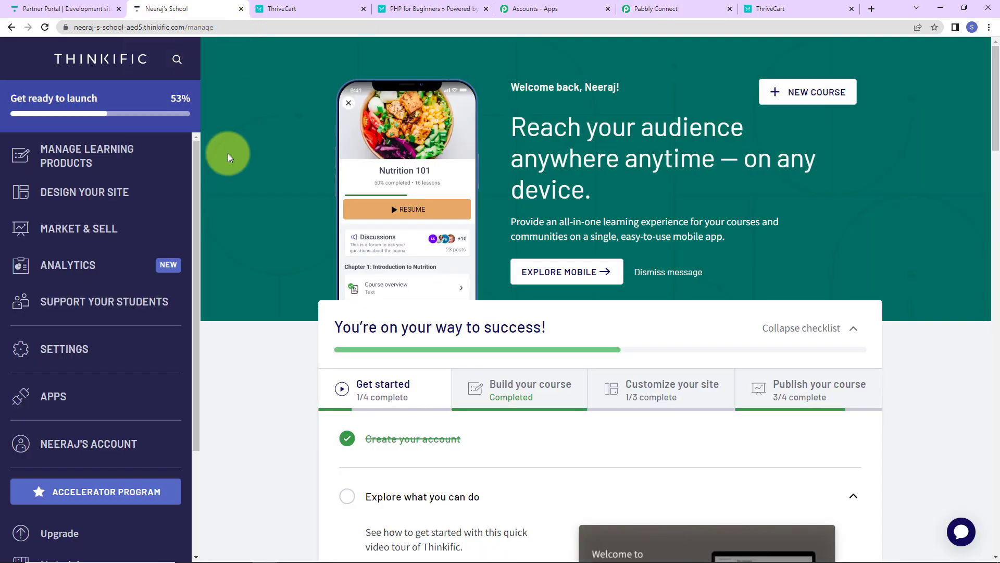
click(97, 27)
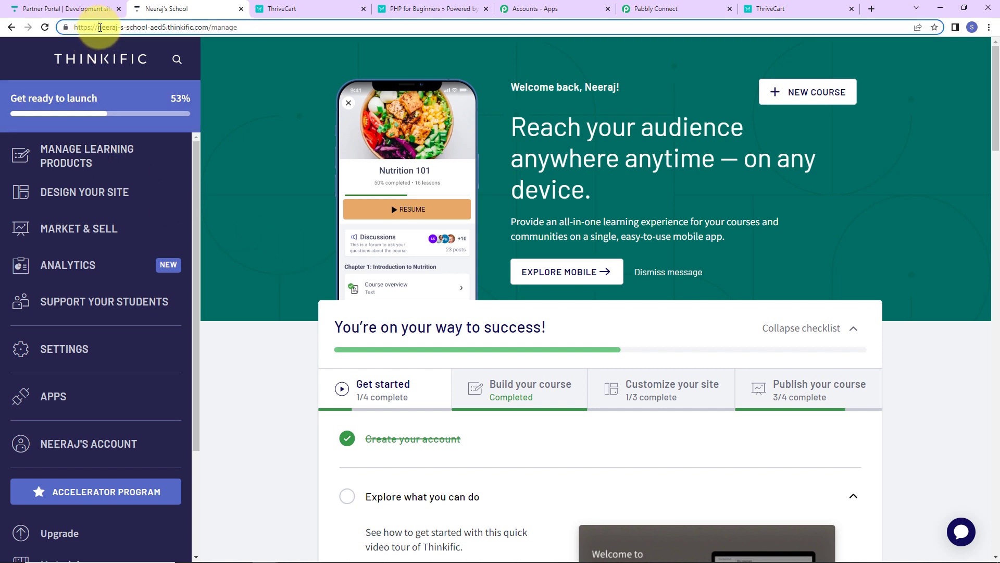
drag(97, 27, 164, 28)
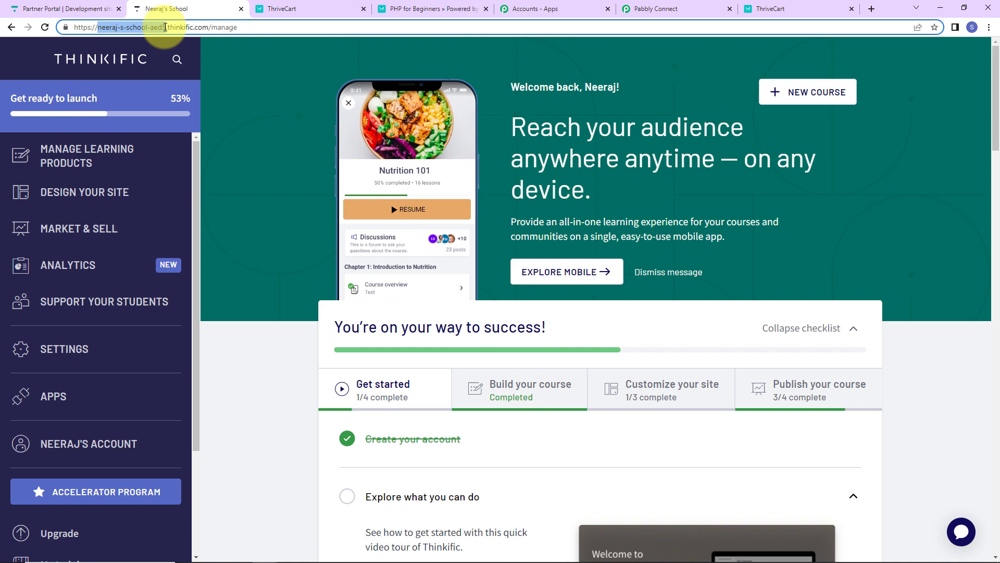
right_click(142, 27)
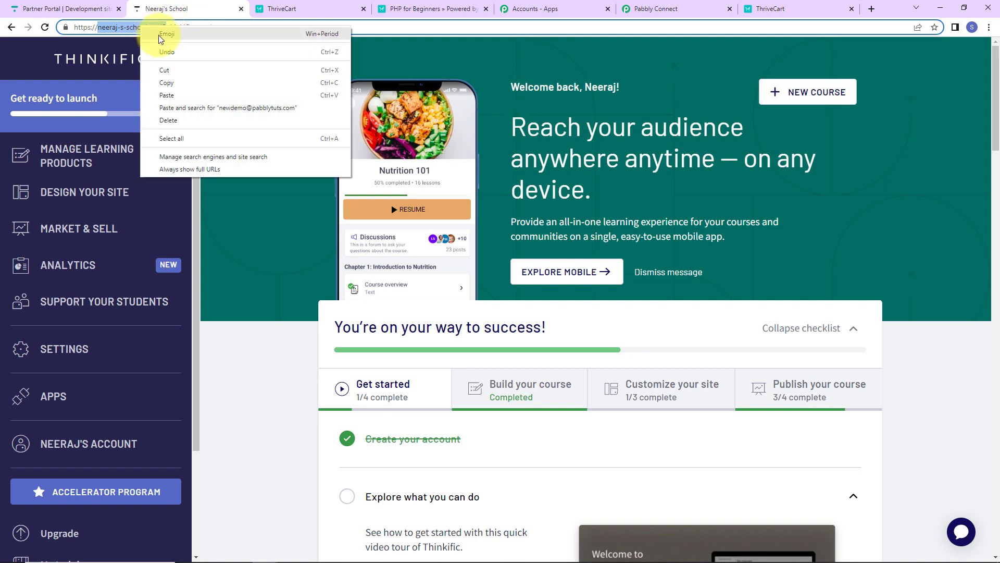
click(167, 83)
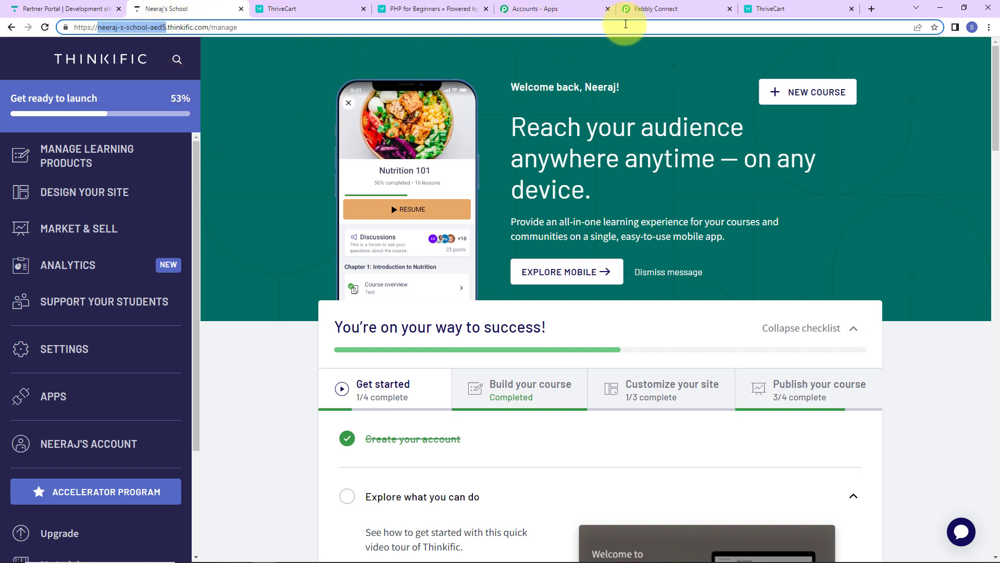
- Return to Pabbly Connect, paste the copied value as the Thinkific subdomain and save the connection
click(680, 11)
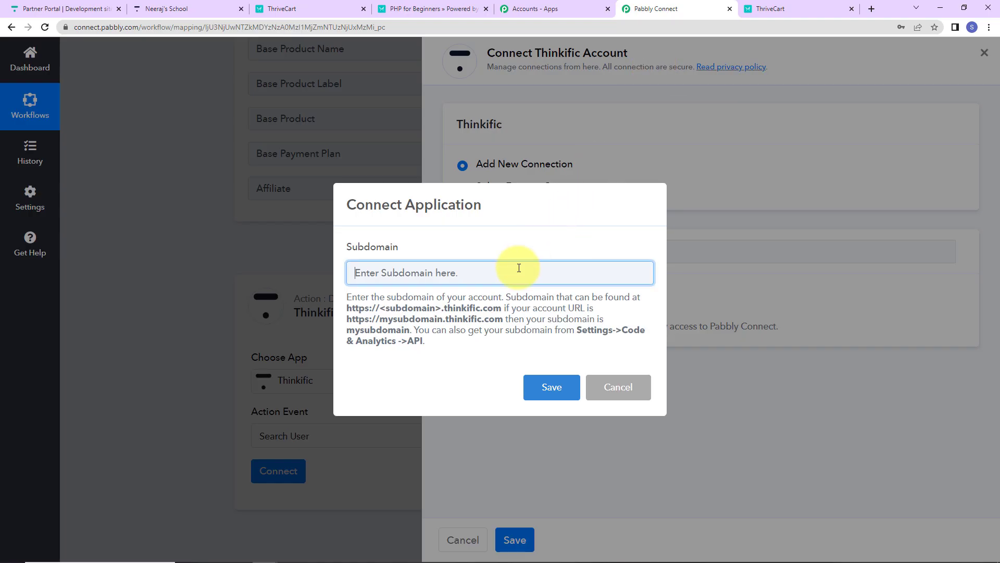
key(ctrl+v)
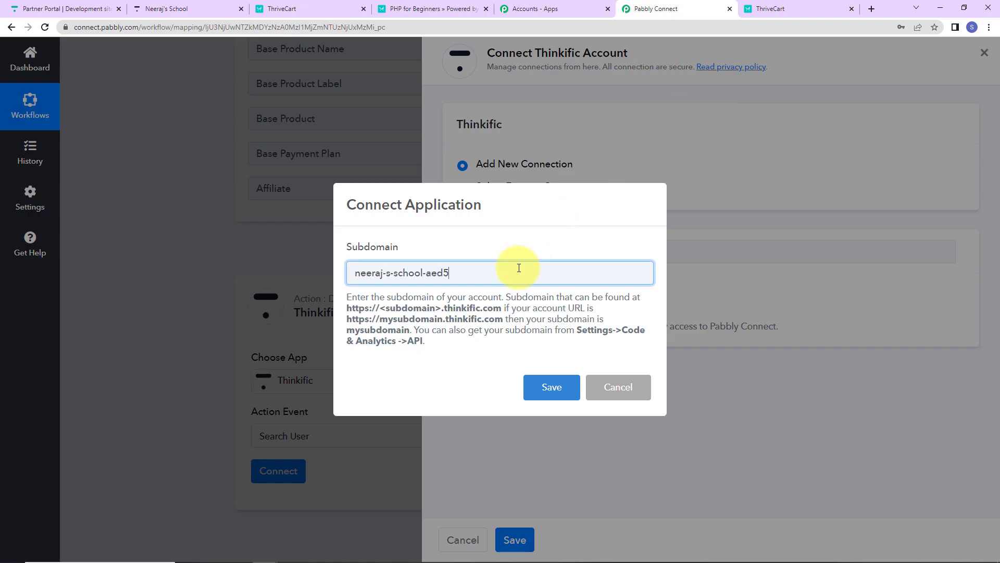
click(552, 386)
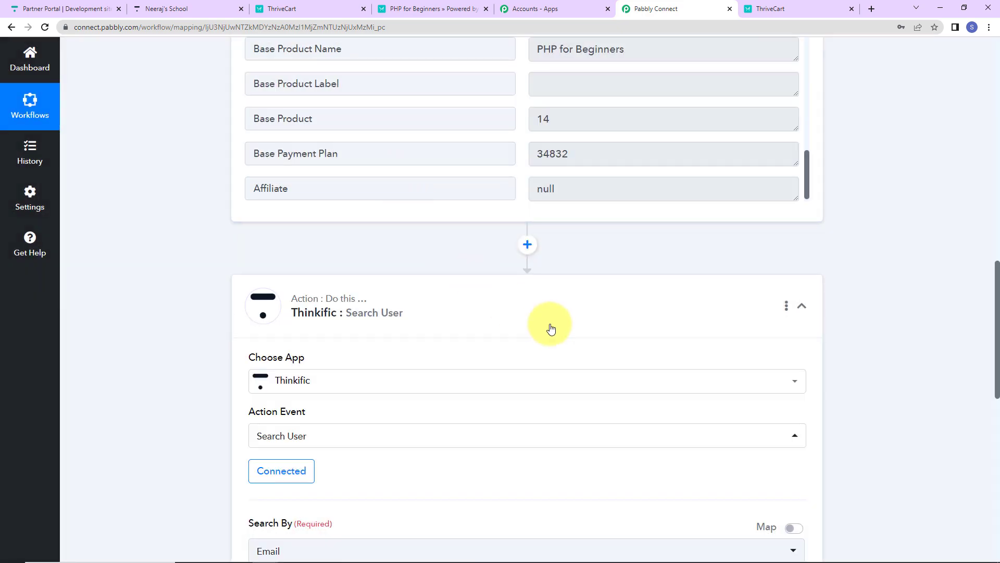
- Map the Customer Email from the ThriveCart purchase step as the user search value, then save and send a test request
scroll(456, 282, down, 7)
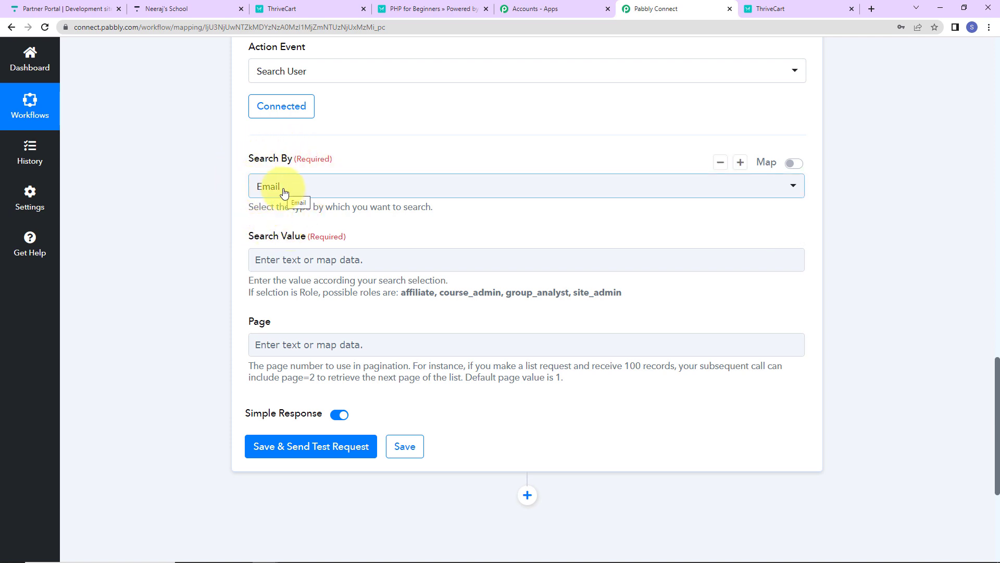
click(299, 261)
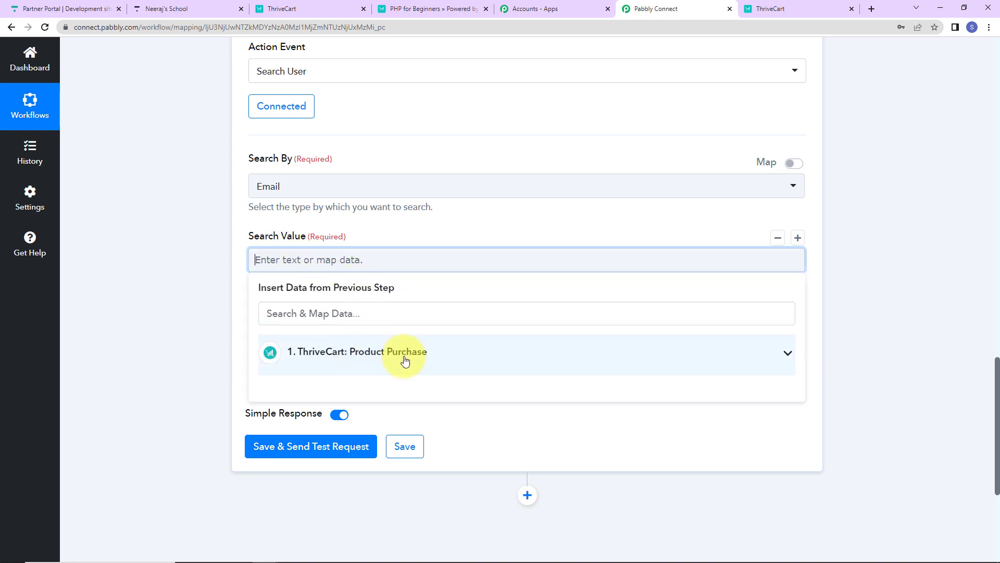
click(370, 358)
click(367, 317)
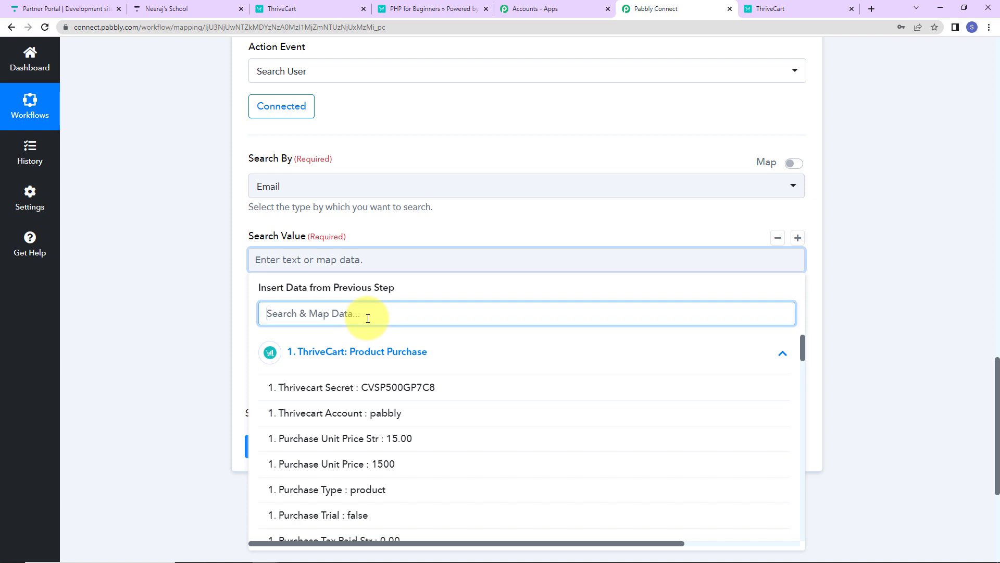
text(@)
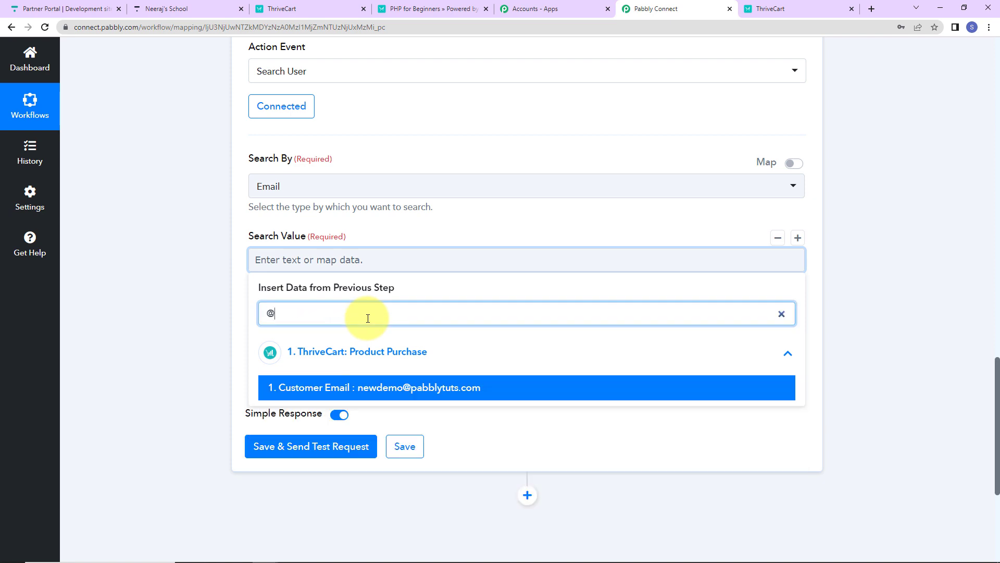
click(359, 388)
click(240, 290)
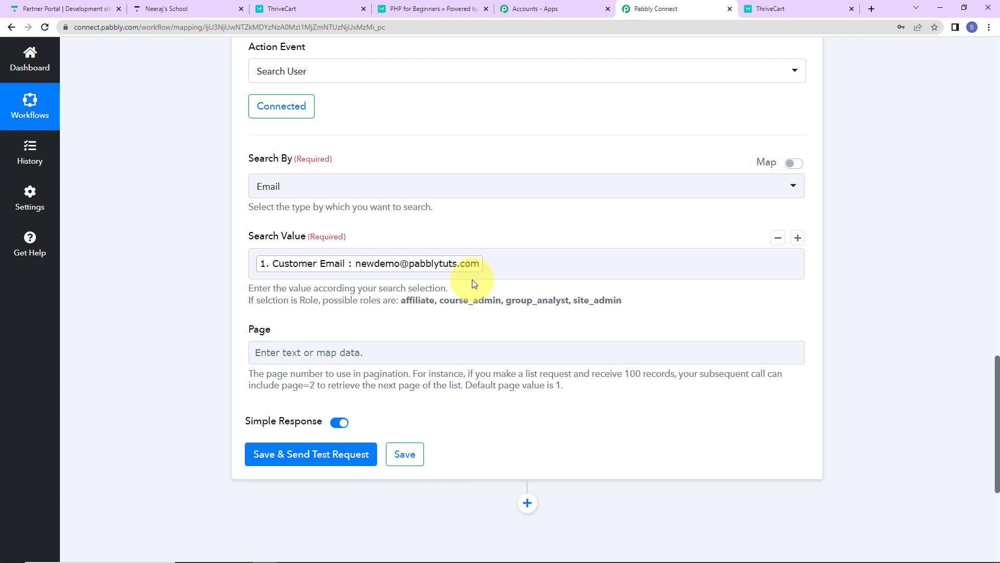
click(265, 454)
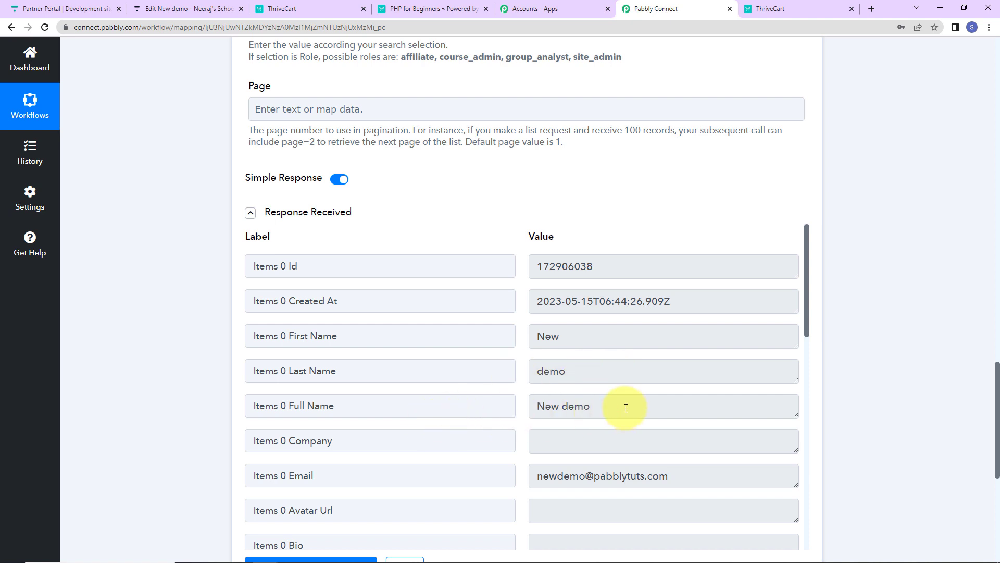
- Add a Router by Pabbly action step after the Thinkific user search
scroll(626, 408, down, 2)
scroll(710, 358, down, 2)
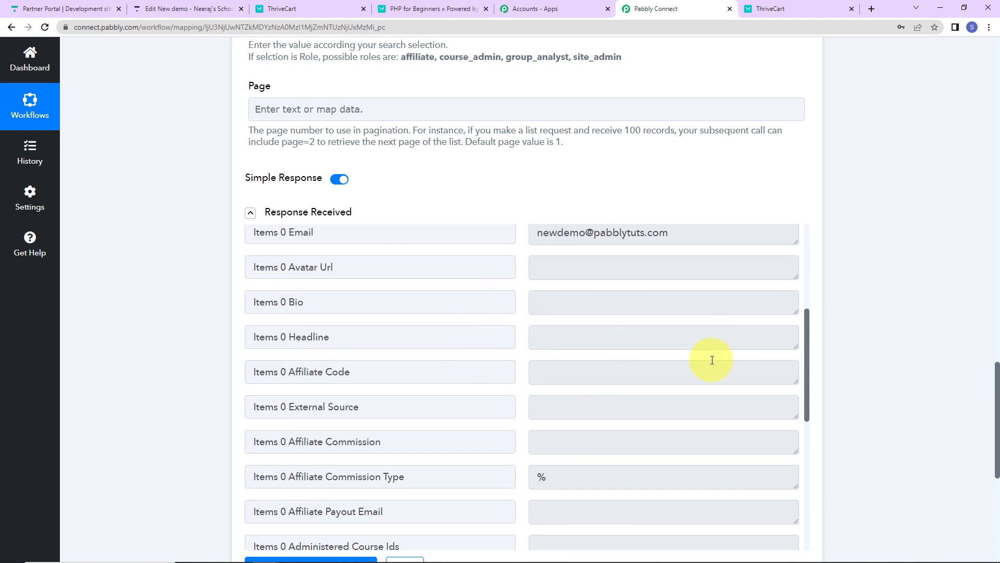
scroll(711, 359, down, 5)
scroll(658, 388, down, 1)
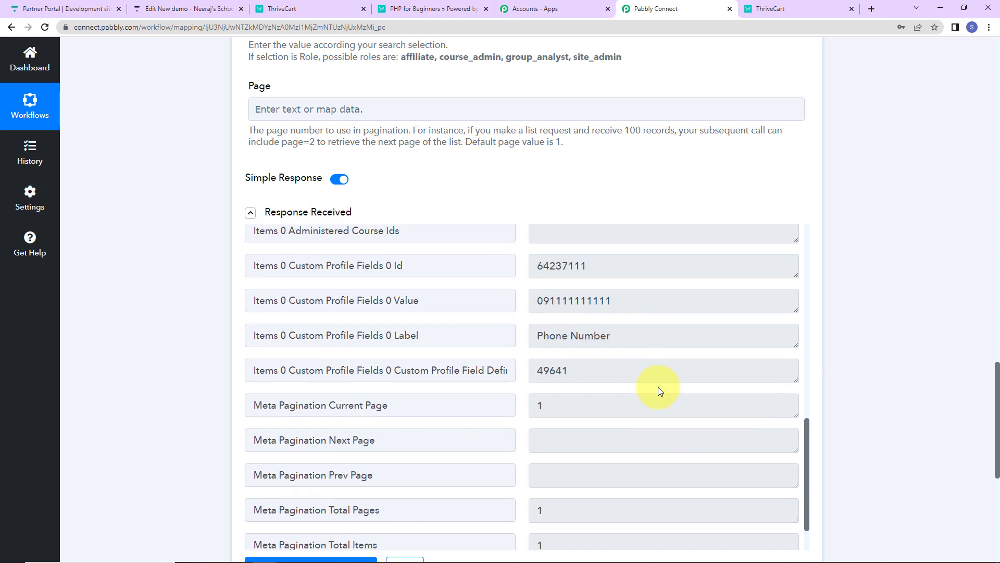
scroll(658, 388, down, 3)
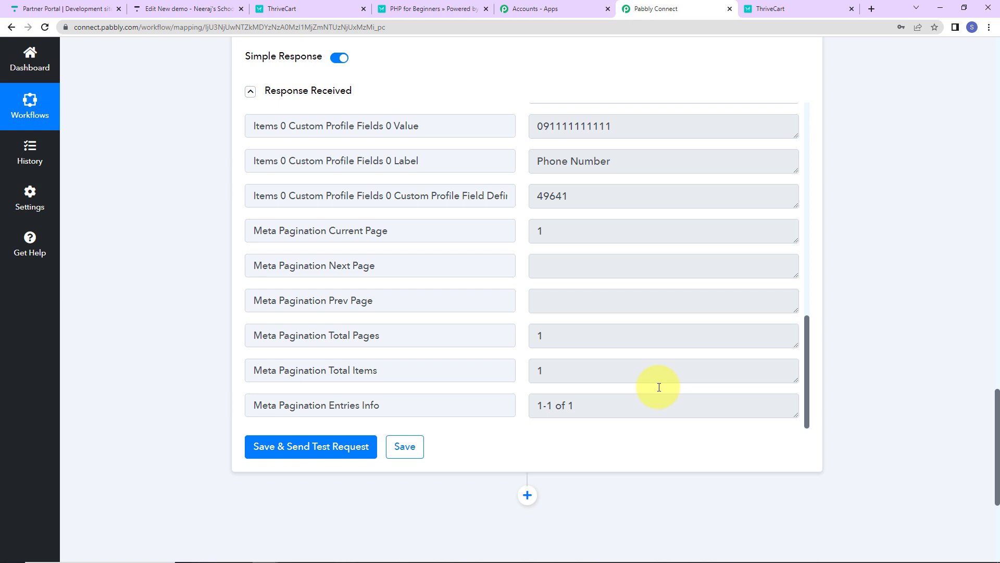
scroll(974, 330, down, 5)
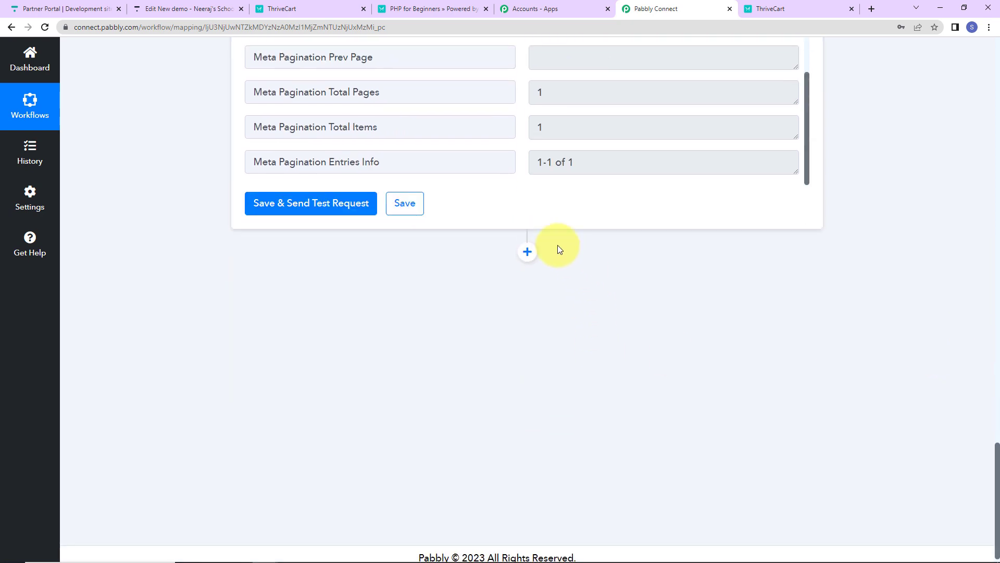
click(528, 252)
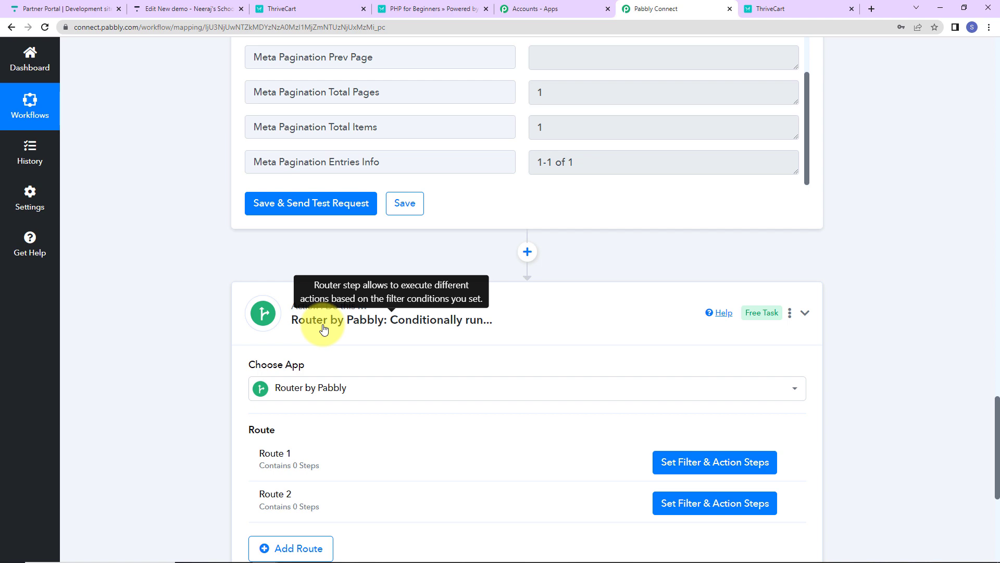
- Rename the router's Route 1 as User Exists
scroll(323, 329, down, 3)
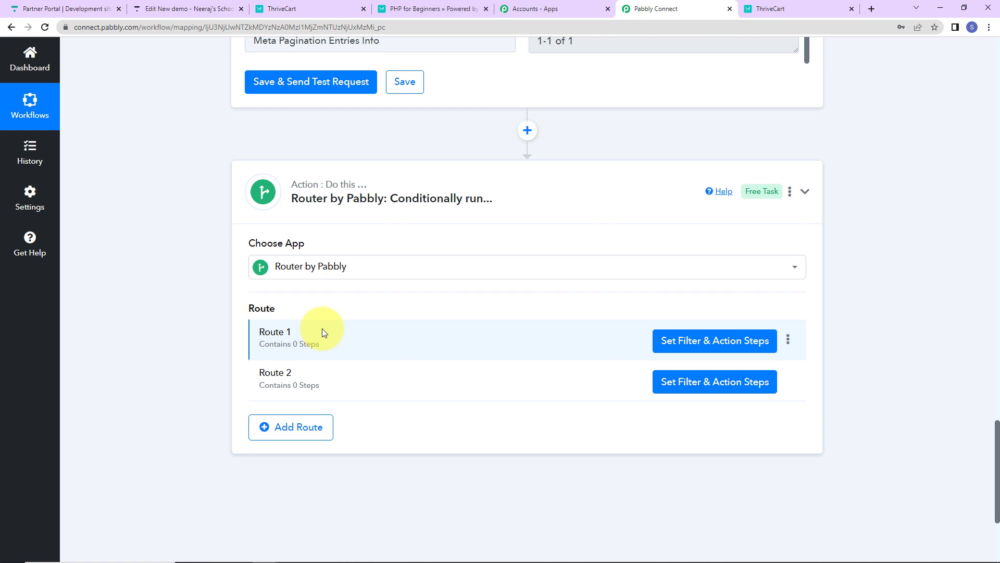
click(788, 339)
click(729, 360)
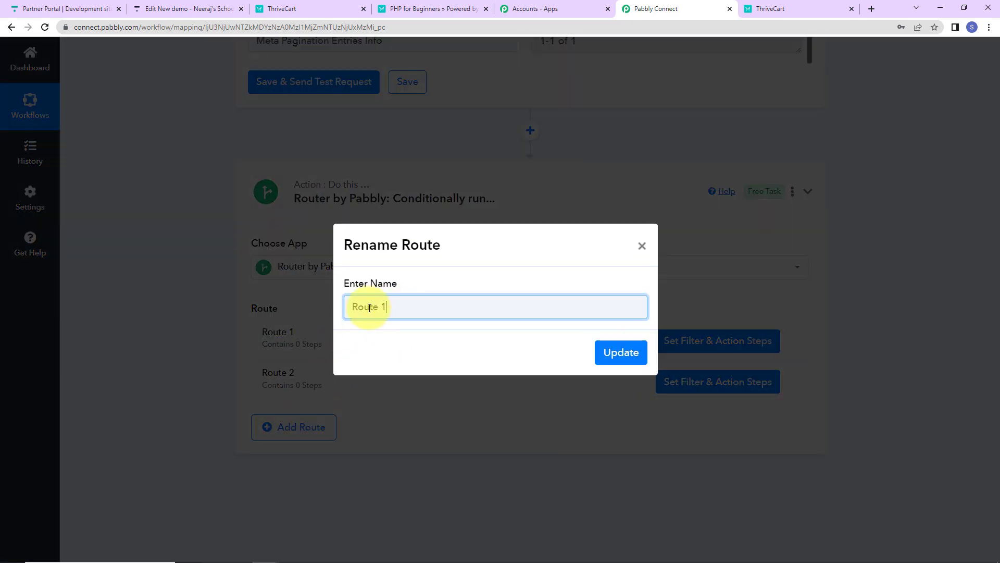
triple_click(370, 308)
text(User )
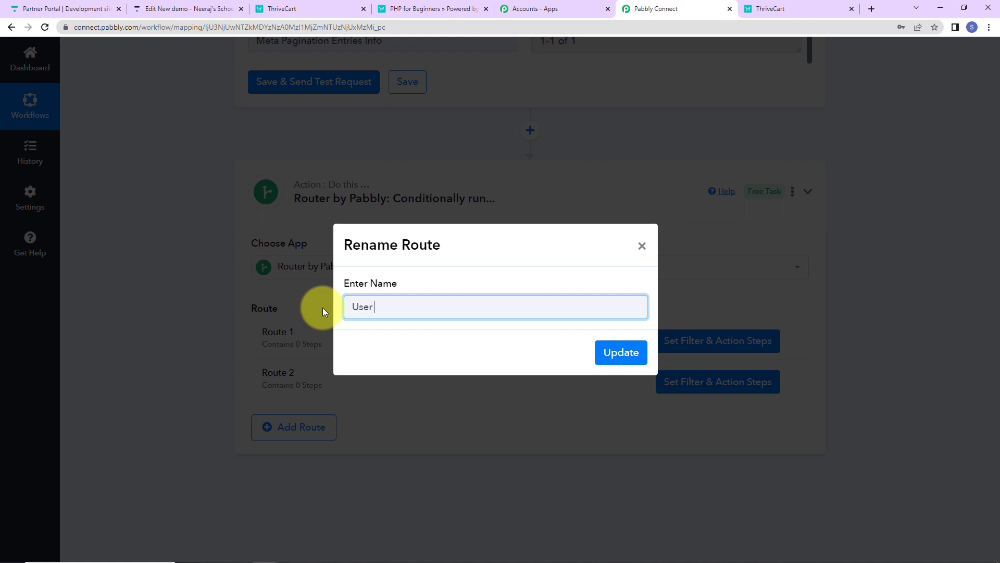
text(Exists)
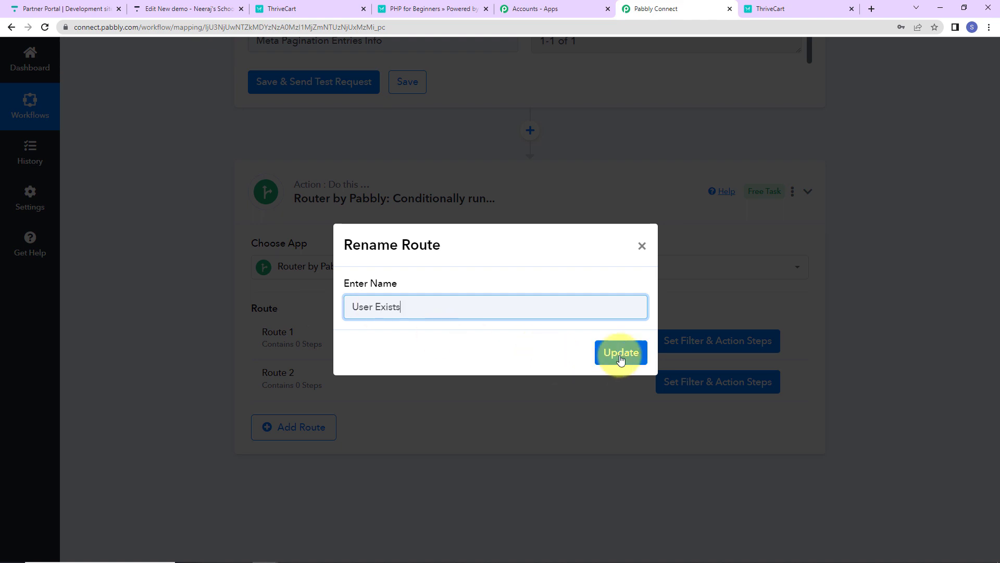
click(621, 355)
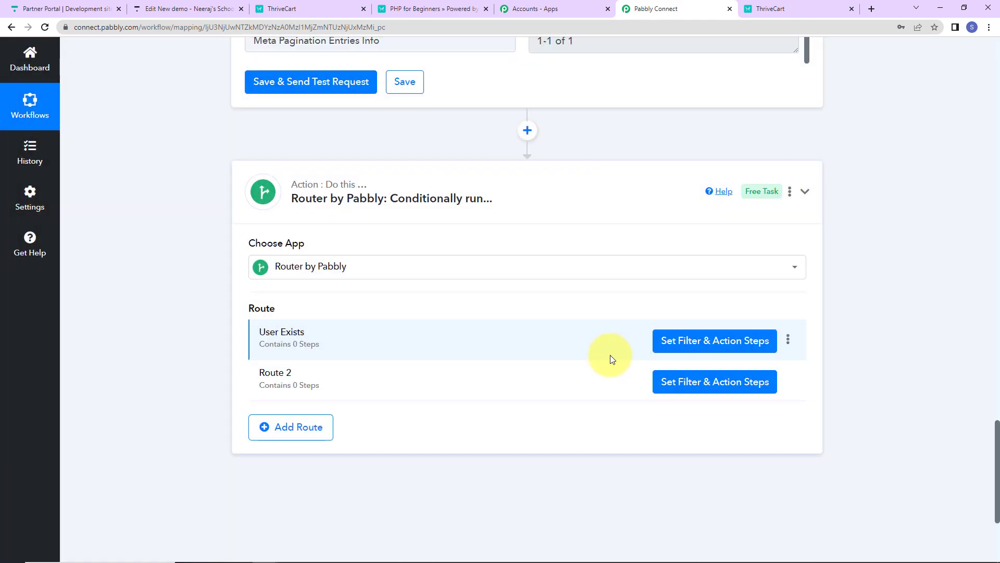
click(698, 343)
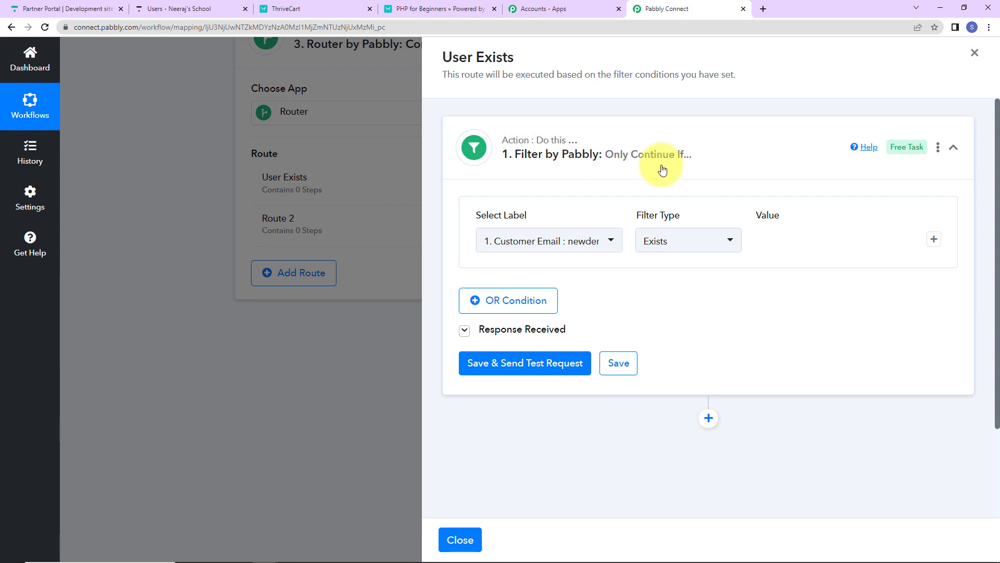
click(975, 53)
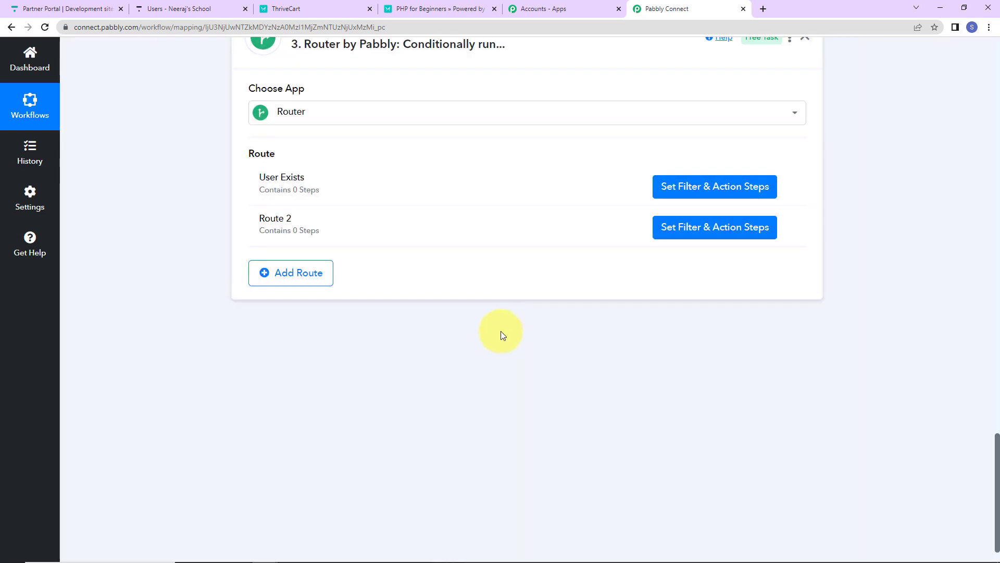
scroll(500, 333, up, 10)
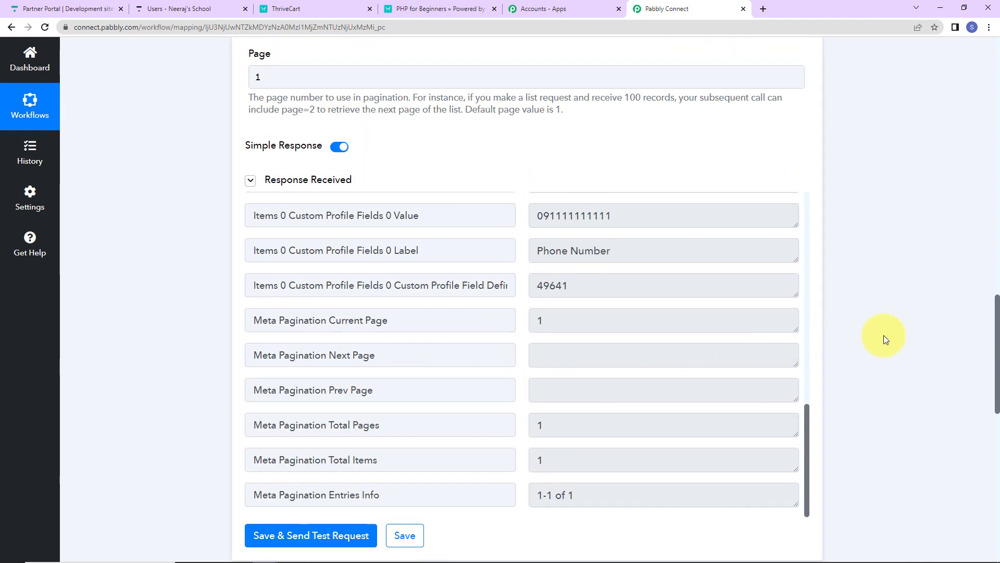
scroll(884, 336, down, 2)
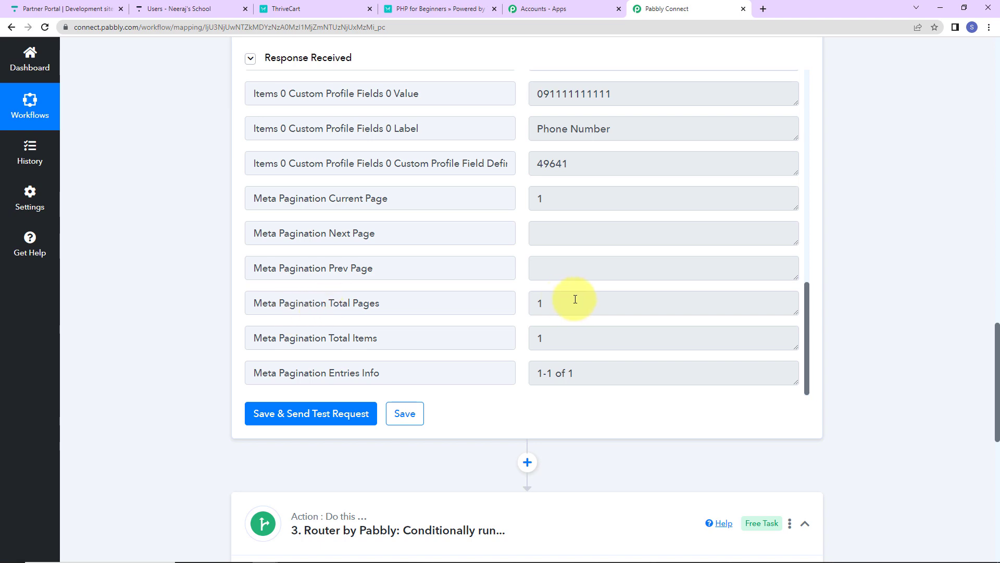
scroll(890, 265, down, 7)
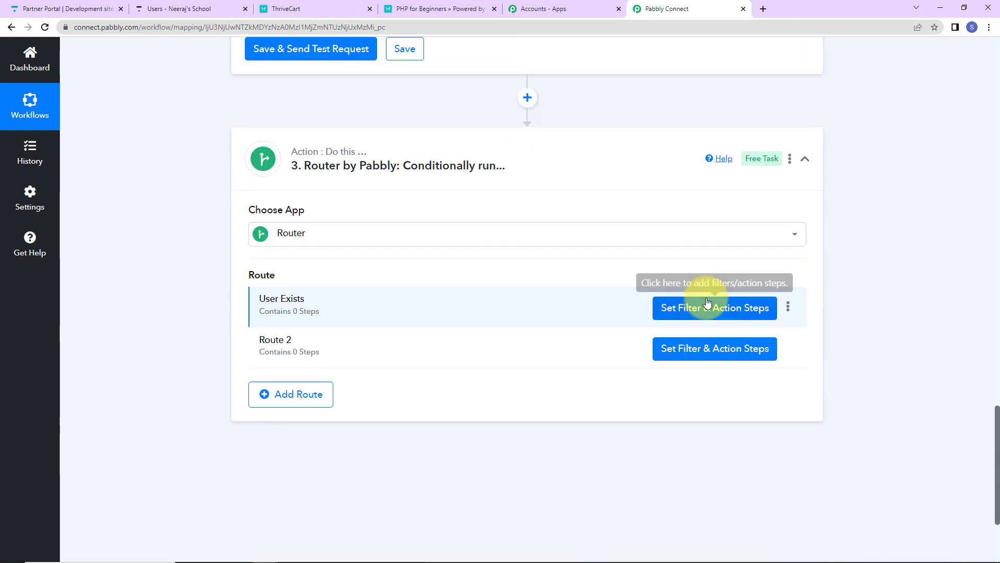
- Open the User Exists route's filter and set its label to the Thinkific response's Meta Pagination Total Pages
click(698, 315)
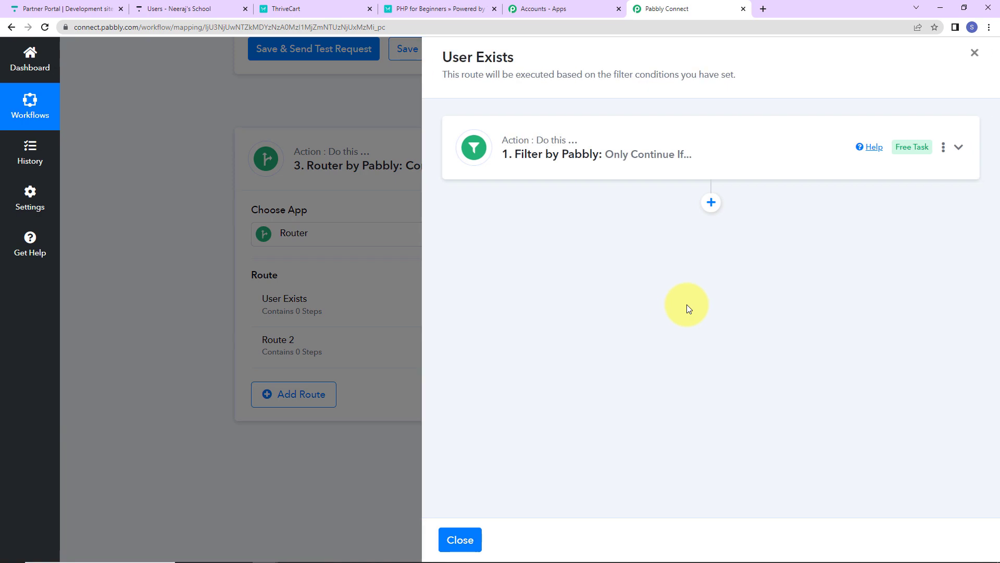
click(561, 157)
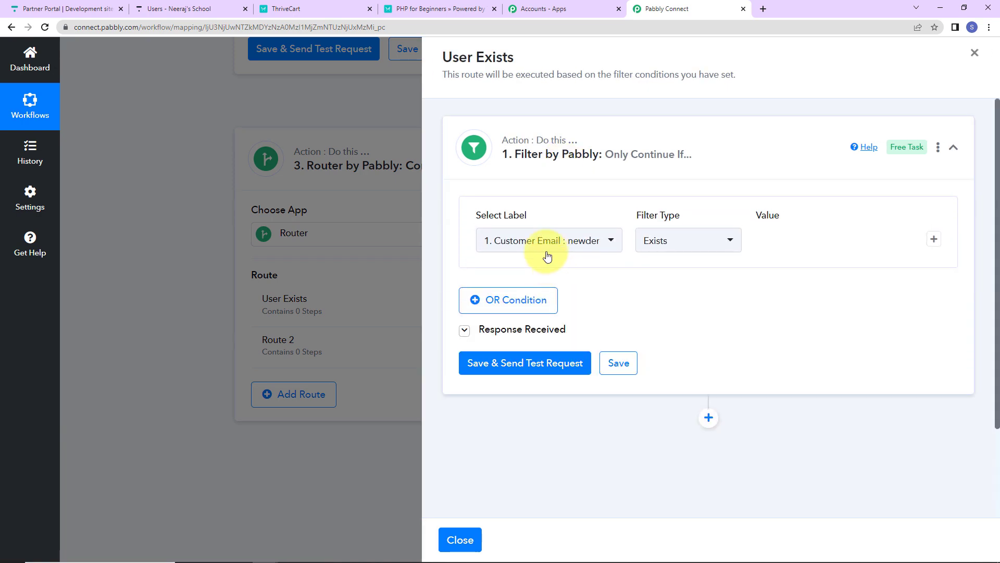
click(545, 242)
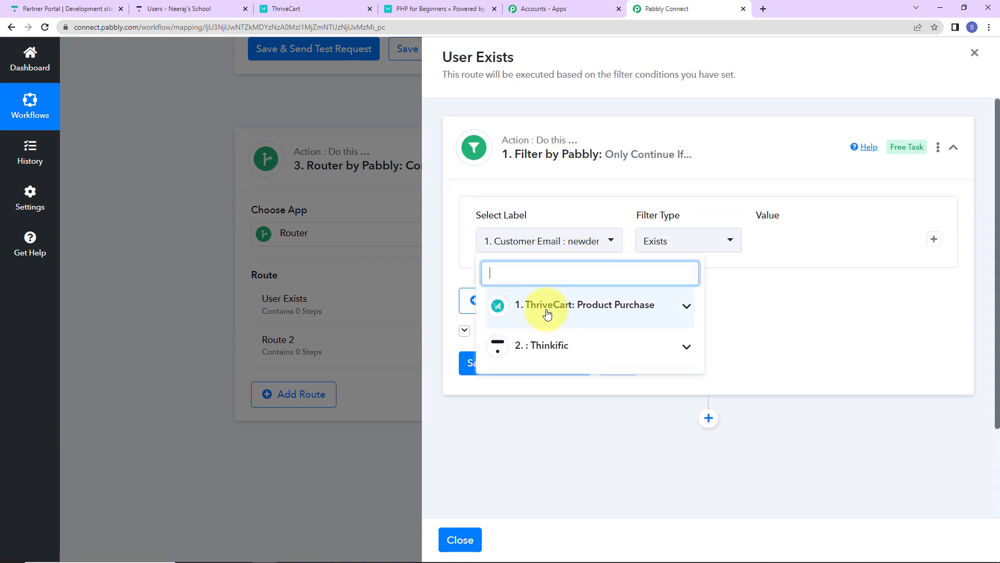
click(543, 344)
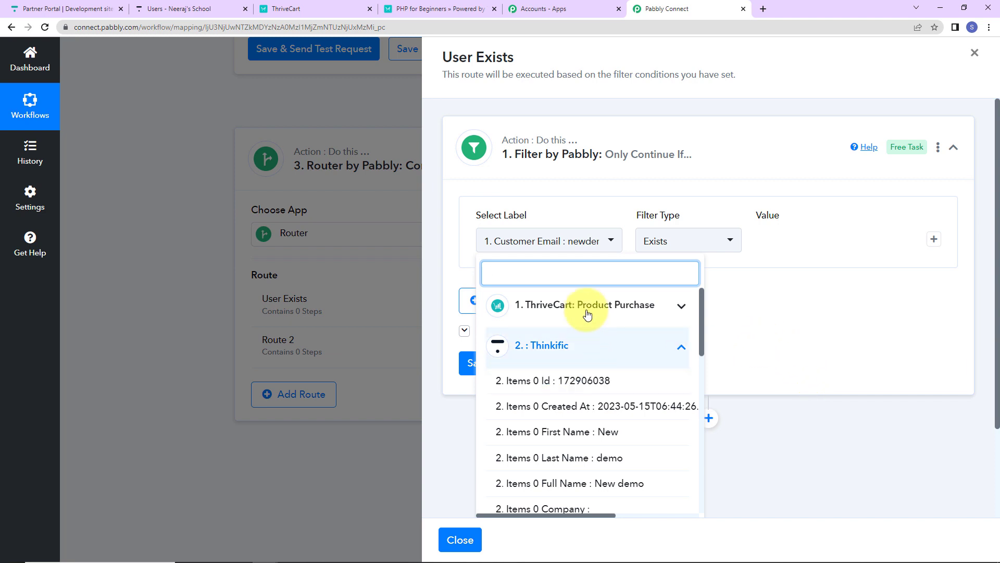
text(pagination)
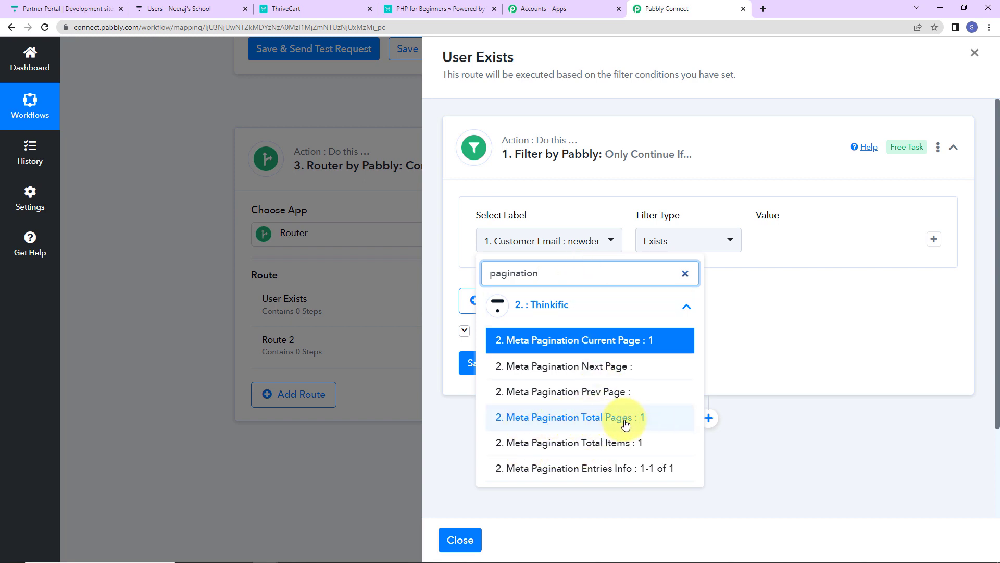
click(603, 421)
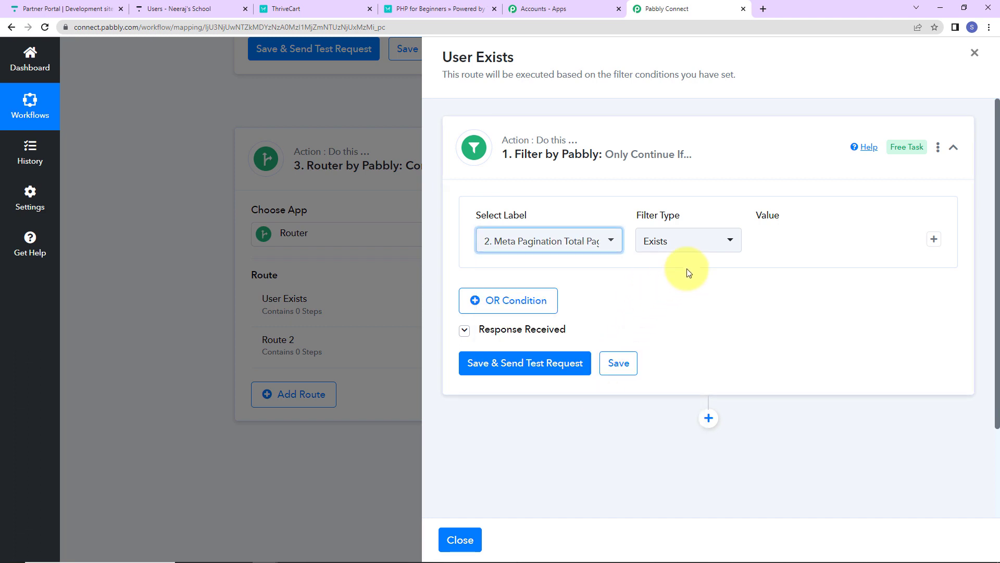
- Set the route's filter condition to Equal to 1, then save it and send a test request
click(730, 240)
click(672, 148)
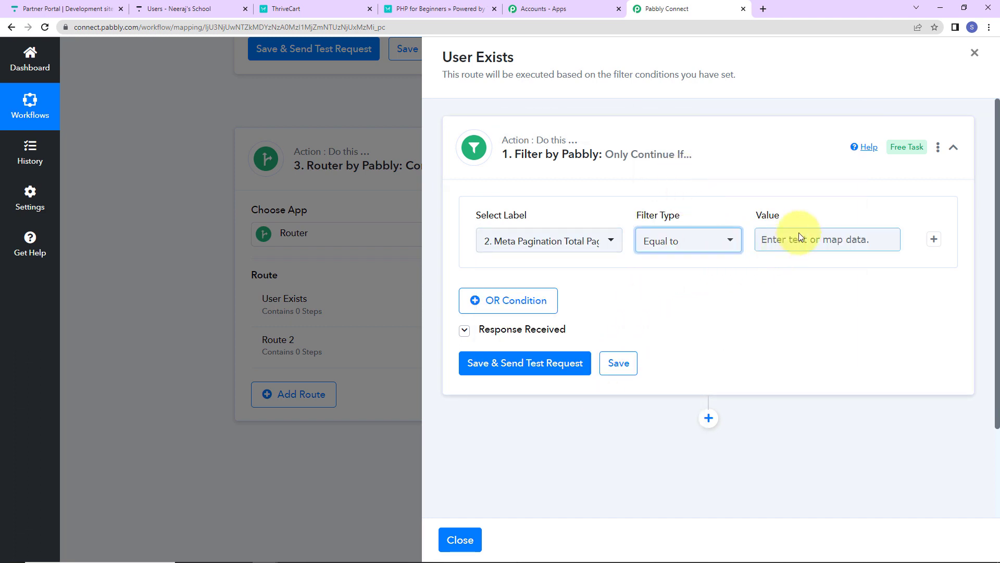
click(798, 232)
text(1)
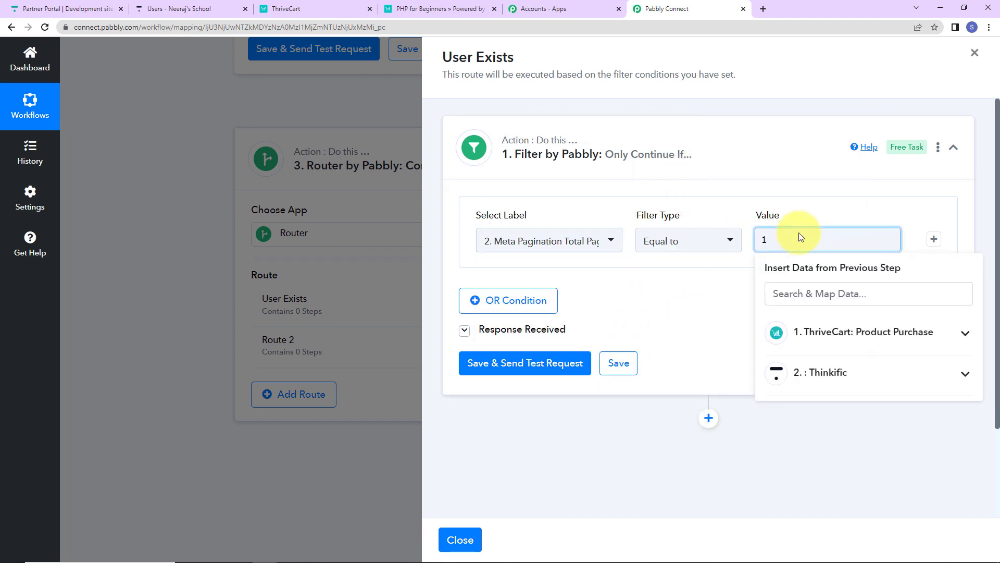
click(526, 364)
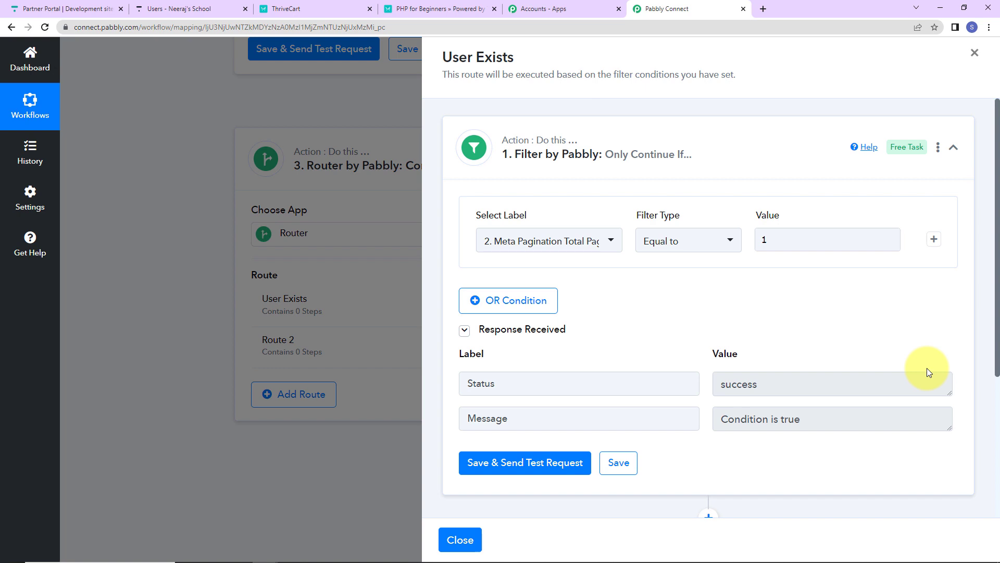
- Add an action step below the filter in the User Exists route with Thinkific as the app
scroll(927, 368, down, 3)
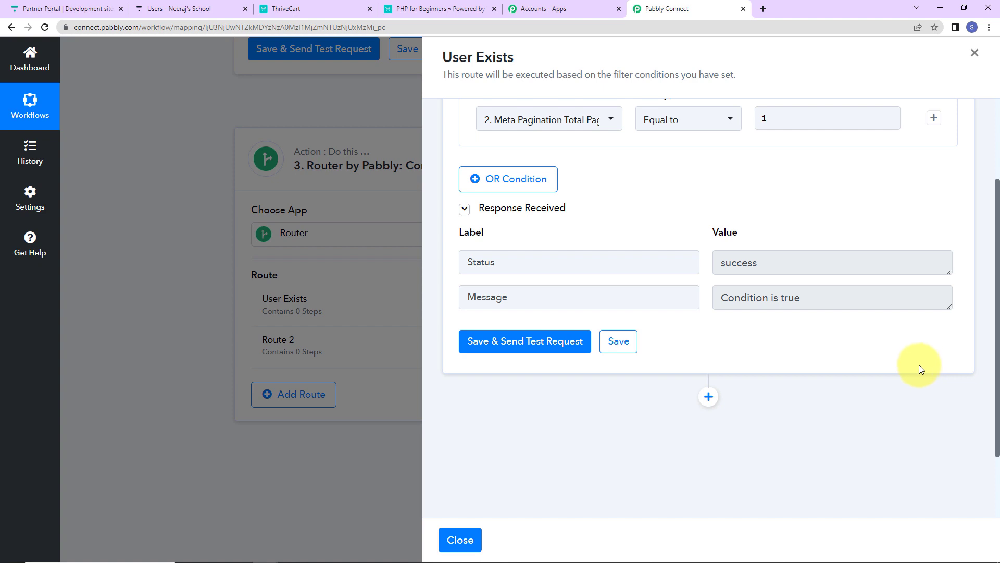
scroll(919, 369, down, 2)
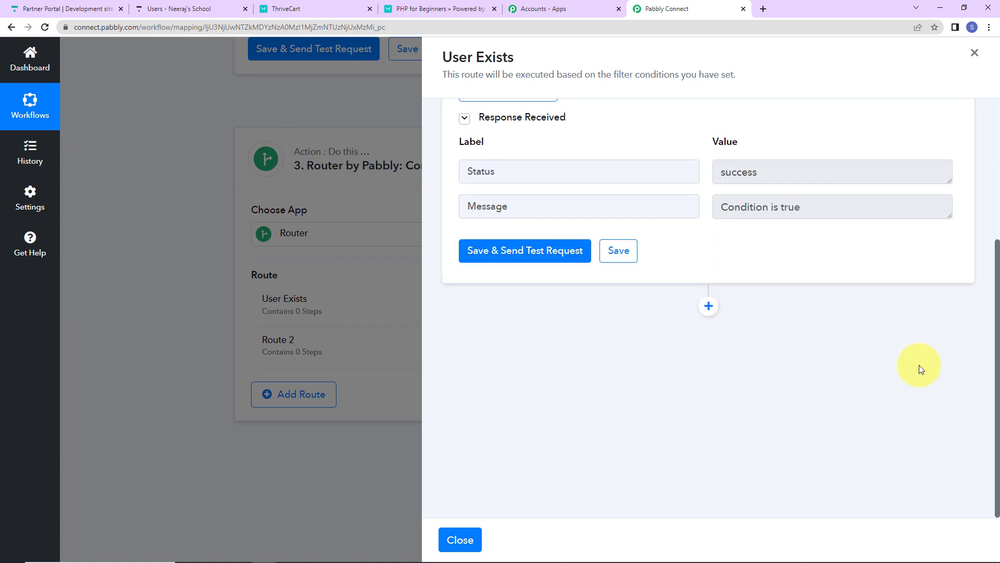
click(709, 307)
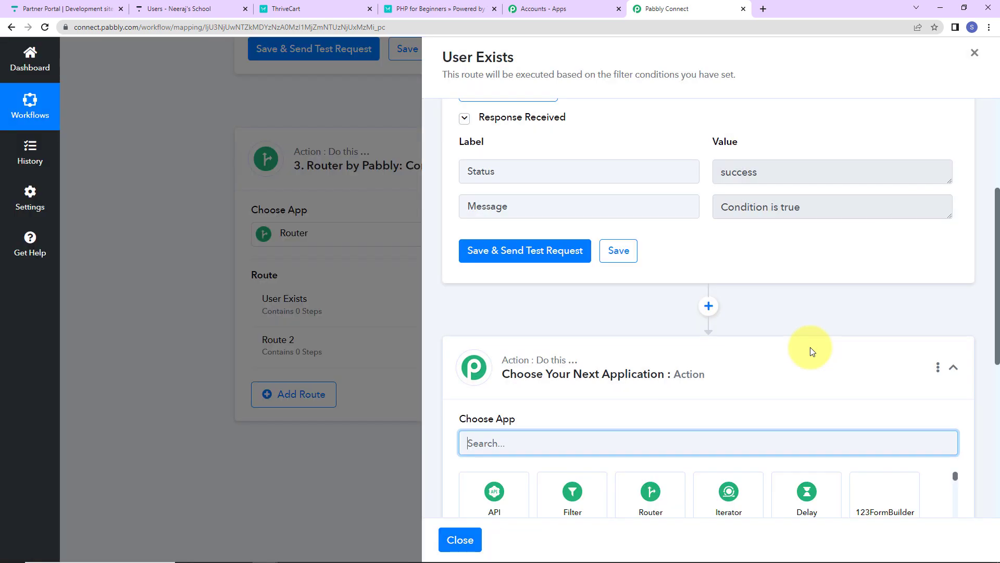
text(thin)
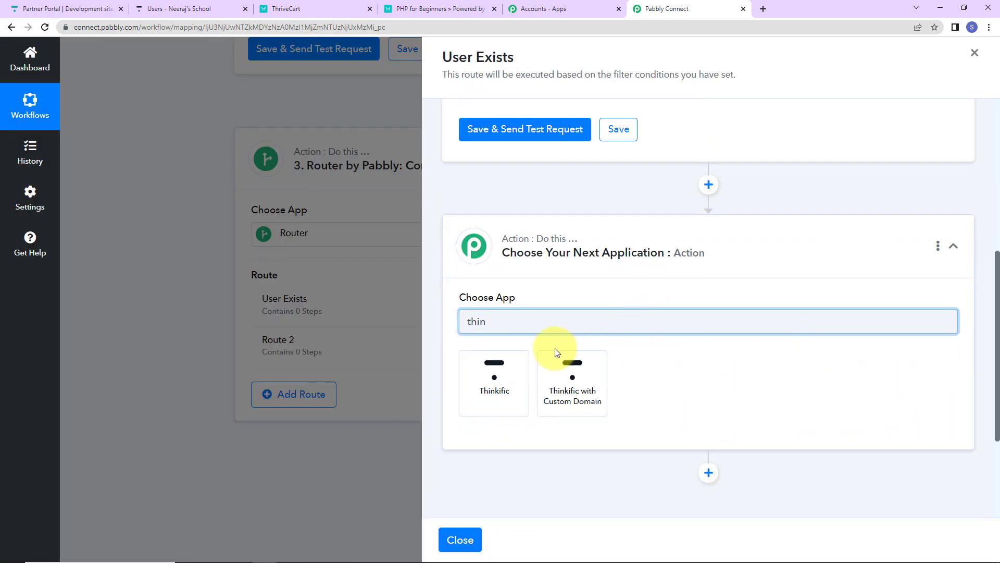
click(521, 375)
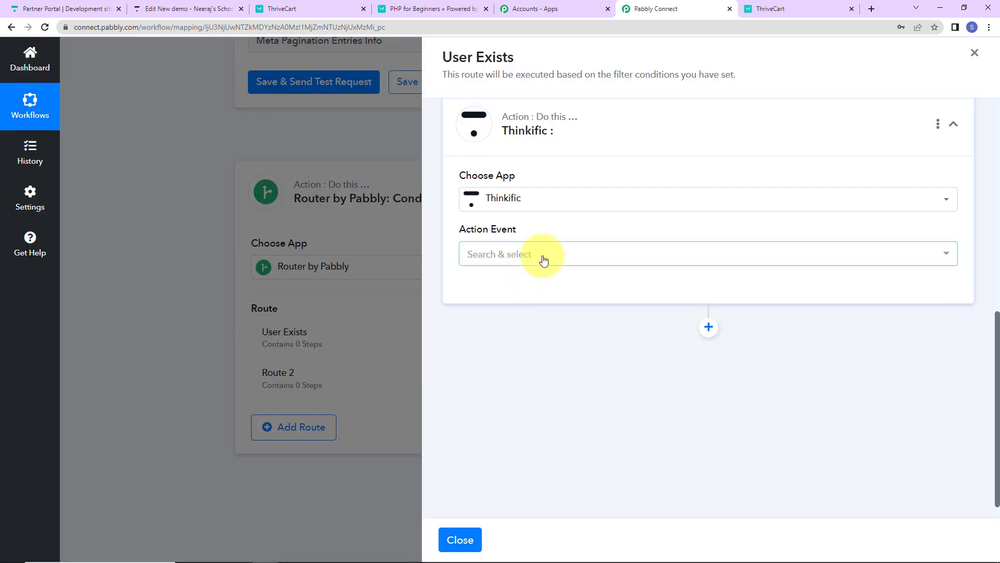
- Set the new Thinkific action's event to Enroll User and connect the Thinkific account
click(542, 258)
scroll(546, 260, down, 2)
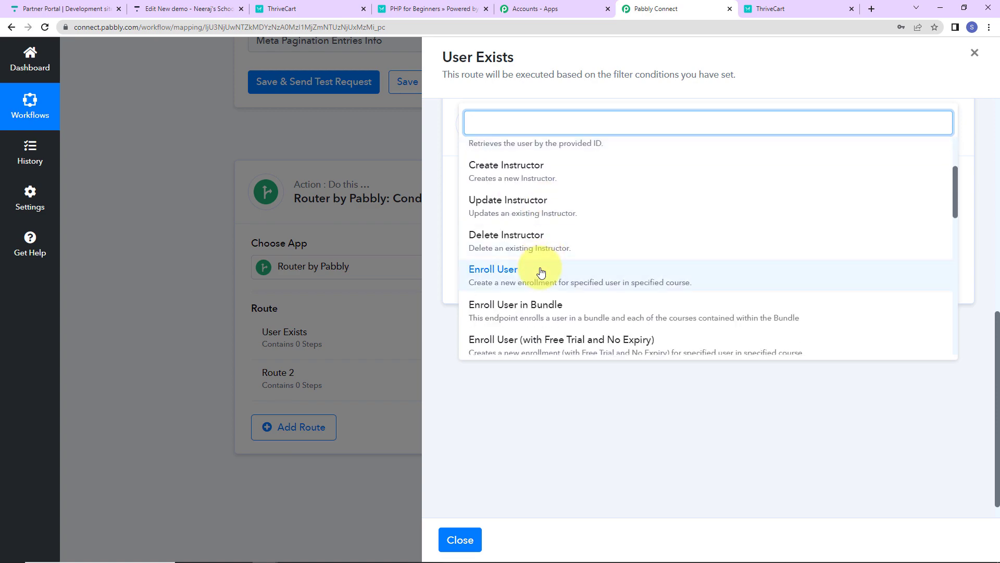
click(542, 271)
click(495, 295)
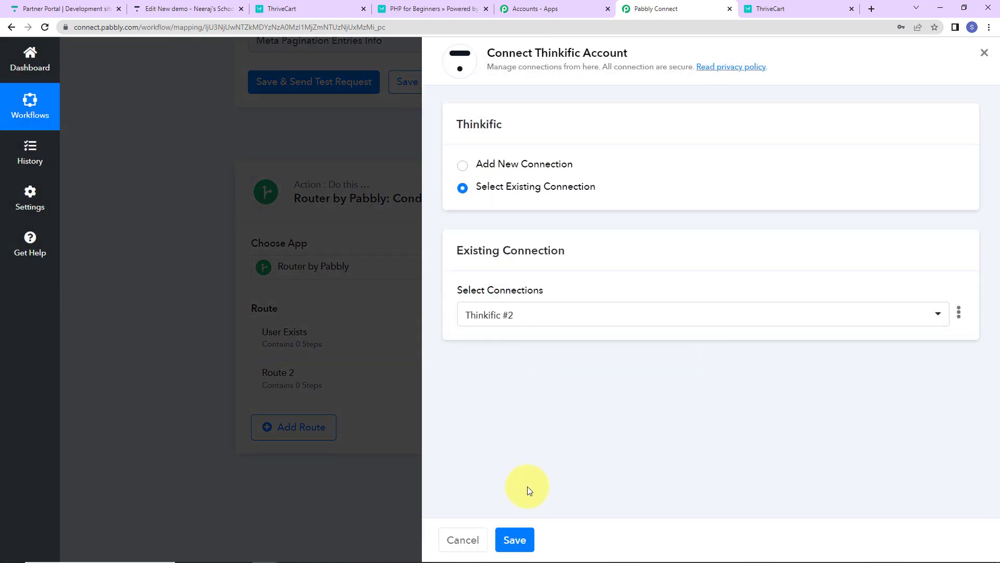
click(514, 540)
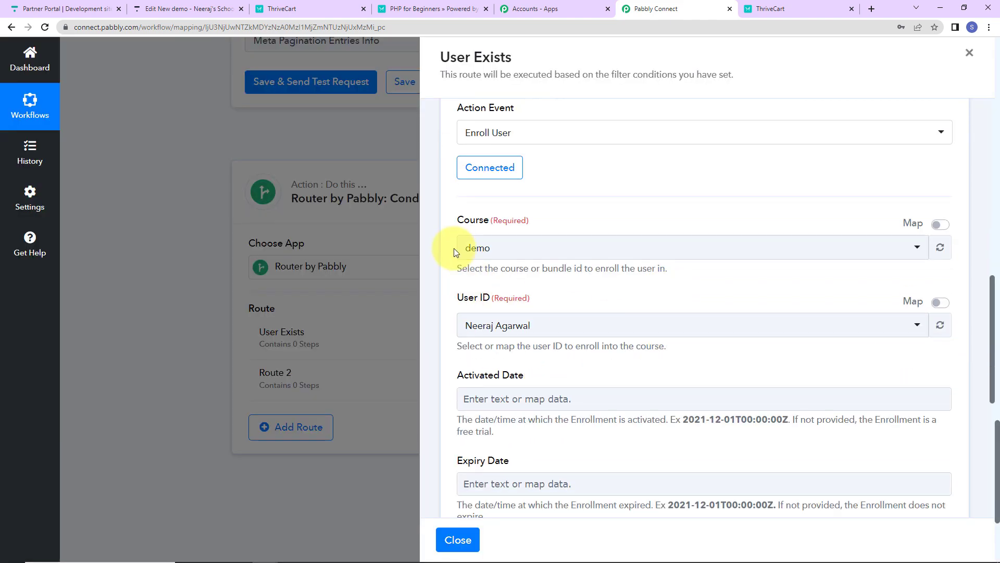
- Choose PHP for Beginners as the course for the Enroll User action
click(608, 250)
click(593, 285)
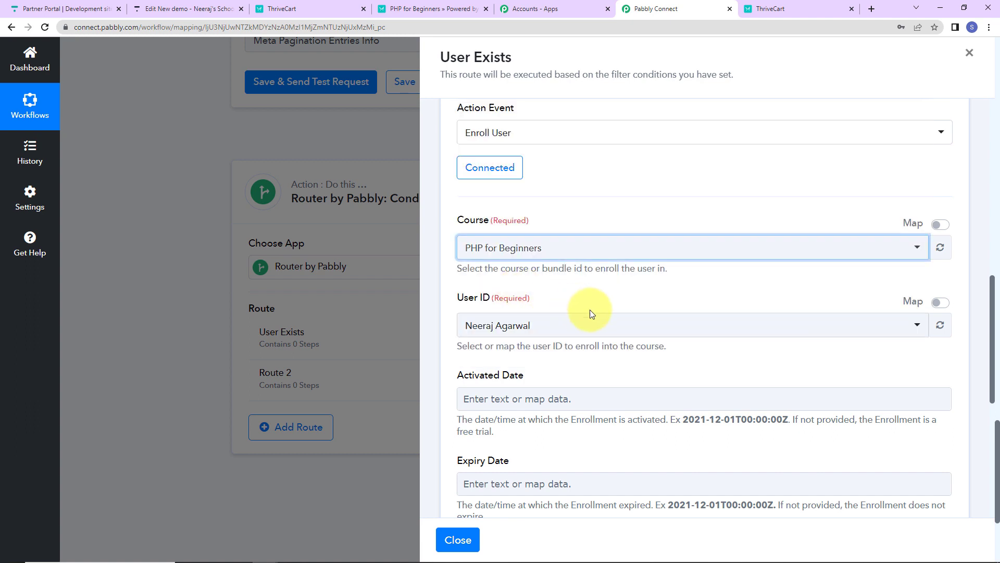
click(590, 209)
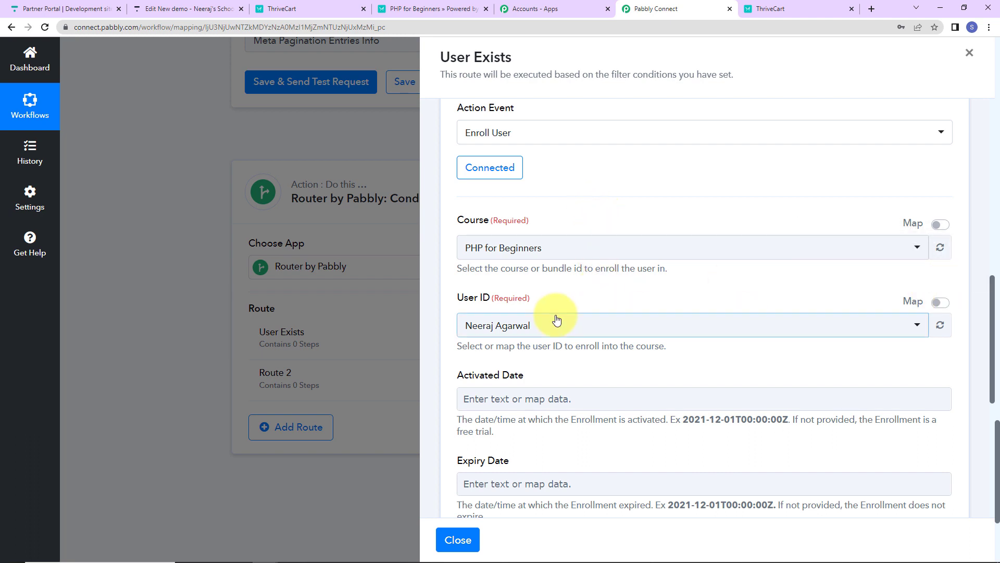
- Enable mapping for the User ID and replace its value with Items 0 Id from the step 2 Thinkific response
click(941, 304)
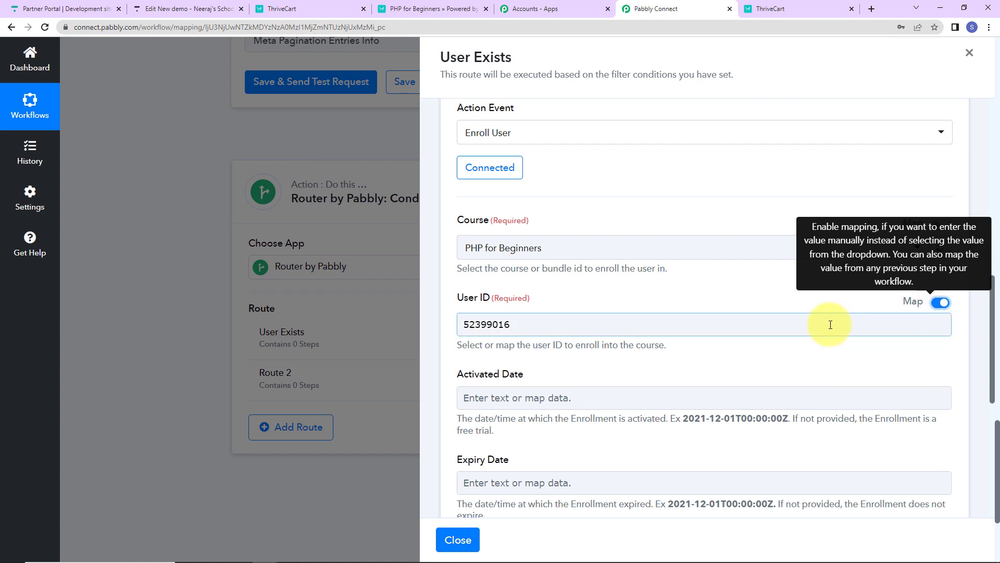
drag(523, 328, 292, 337)
key(BackSpace)
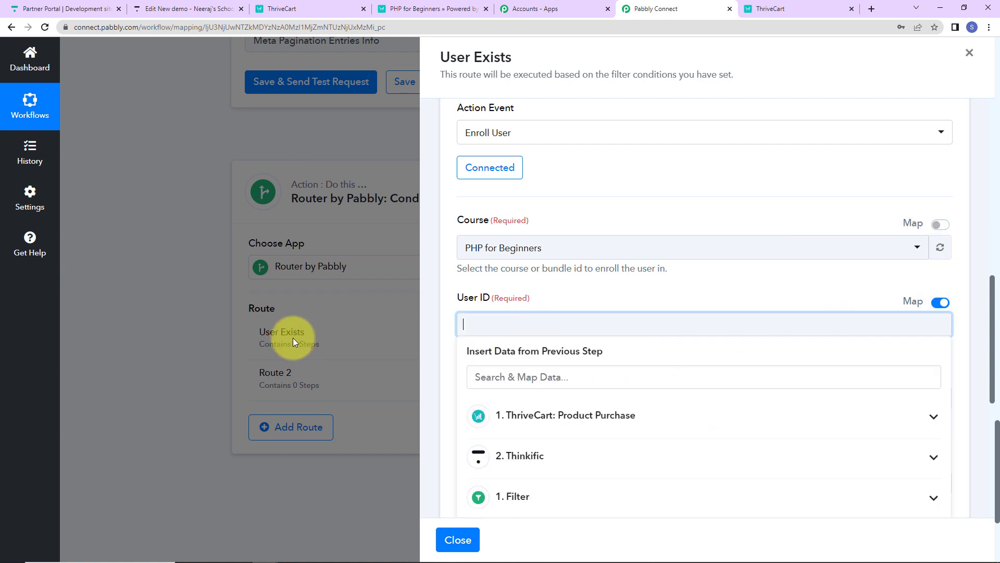
scroll(526, 396, down, 2)
click(528, 336)
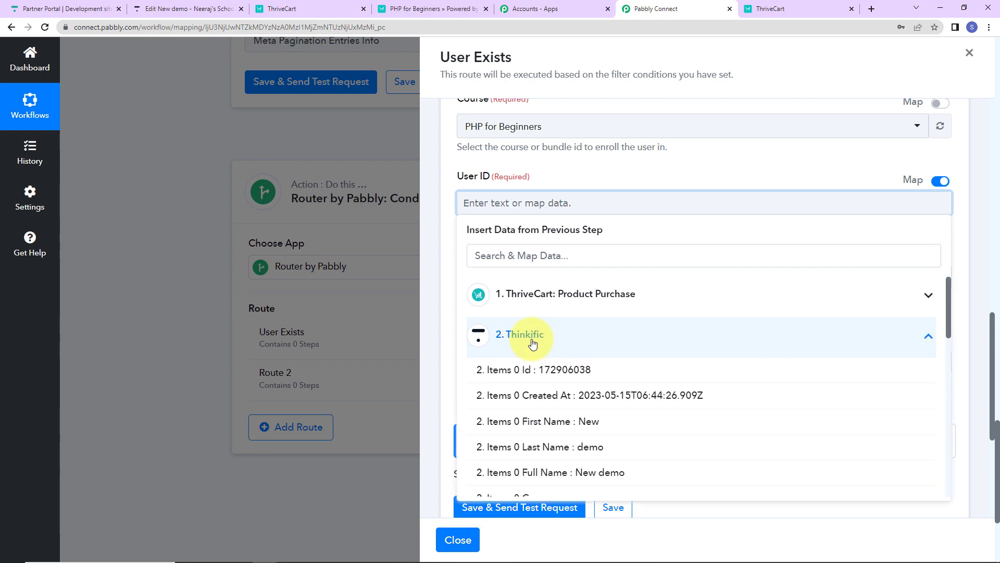
click(531, 371)
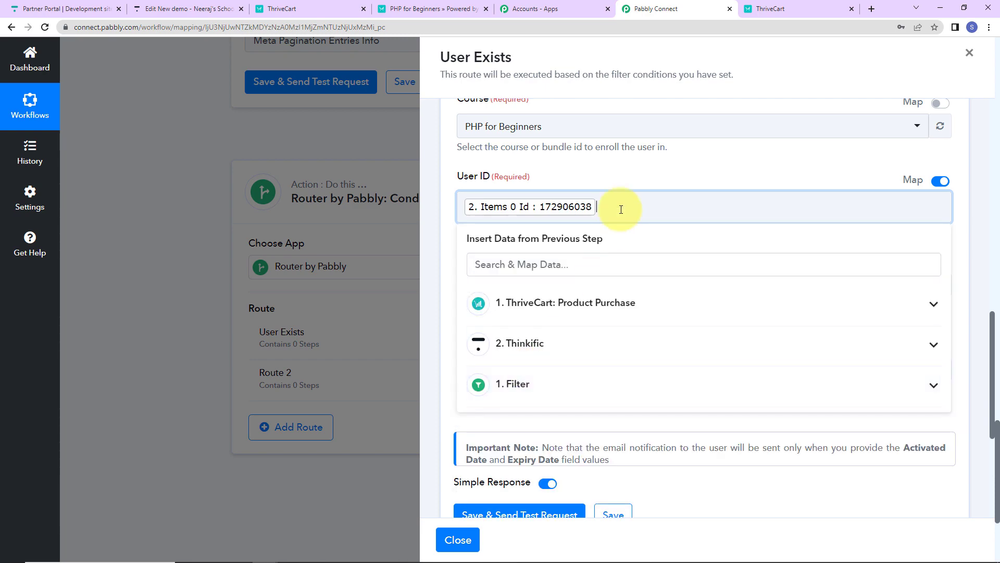
click(640, 181)
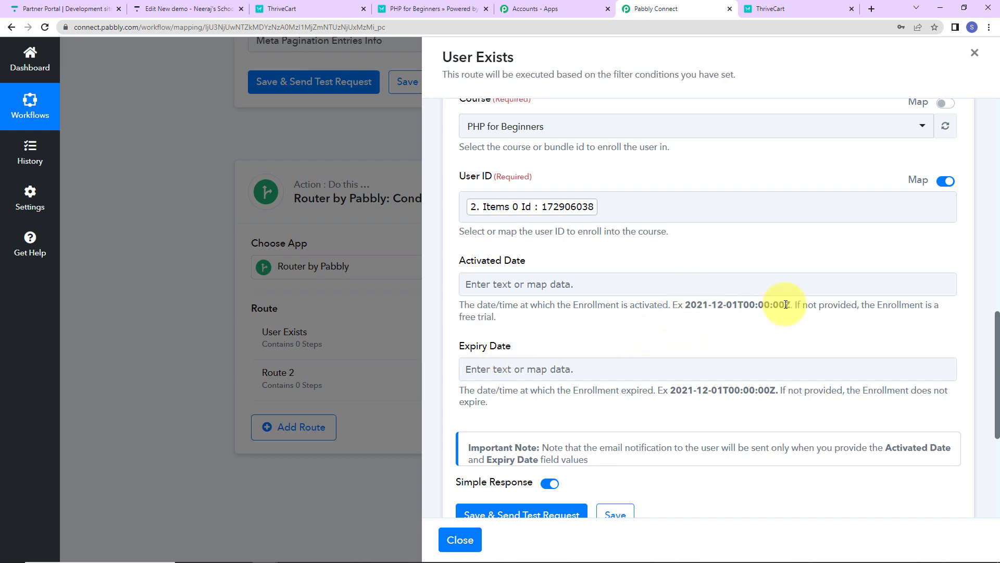
- Save the Enroll User action with a test request, check the received response, and close the User Exists route
scroll(708, 354, down, 5)
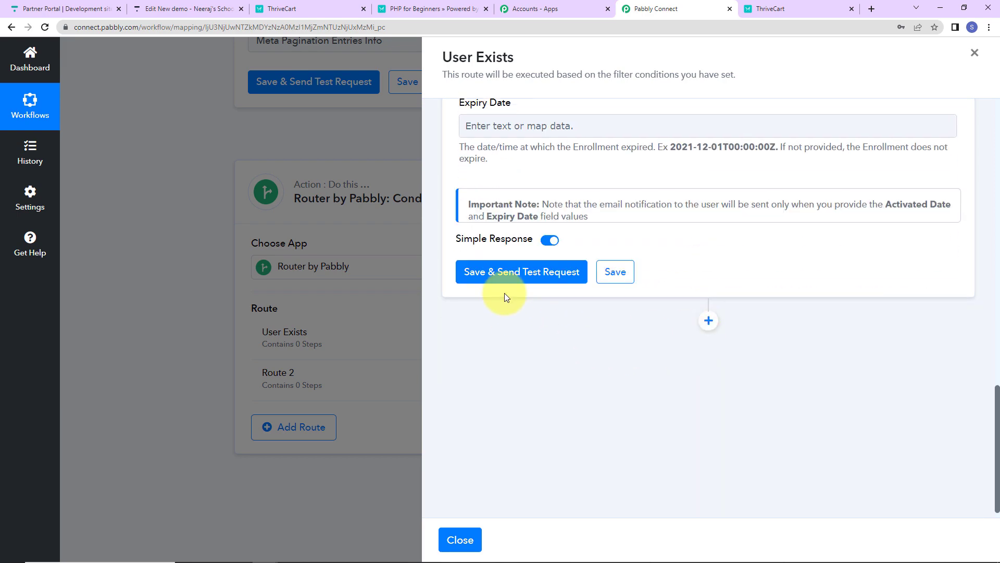
click(512, 278)
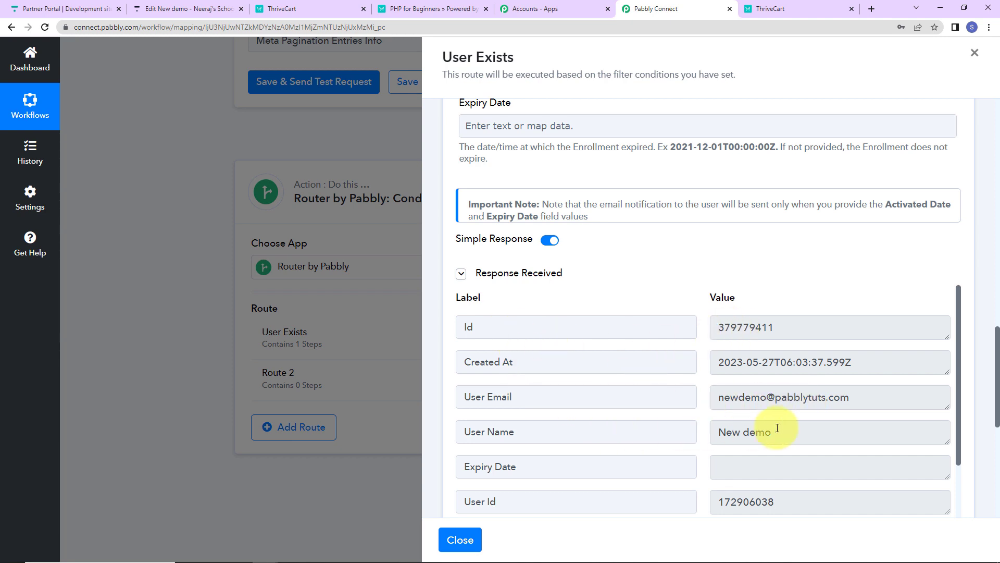
scroll(777, 428, down, 2)
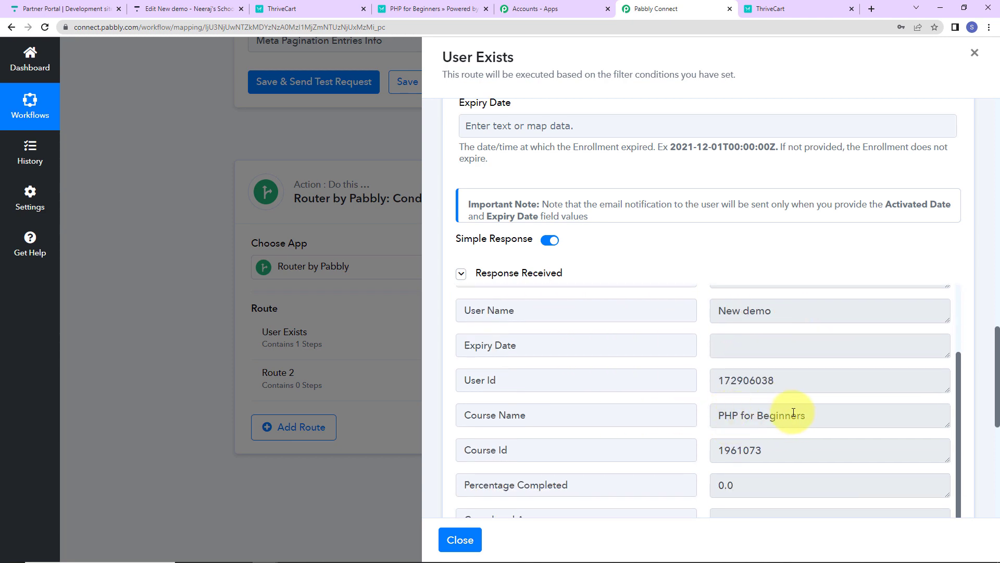
scroll(807, 414, down, 2)
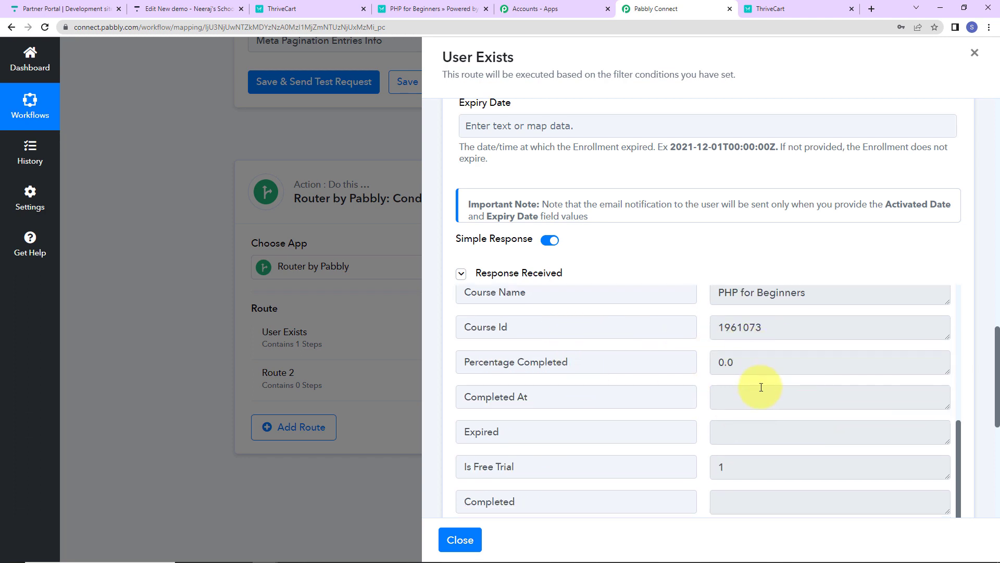
scroll(753, 386, down, 1)
scroll(761, 387, down, 5)
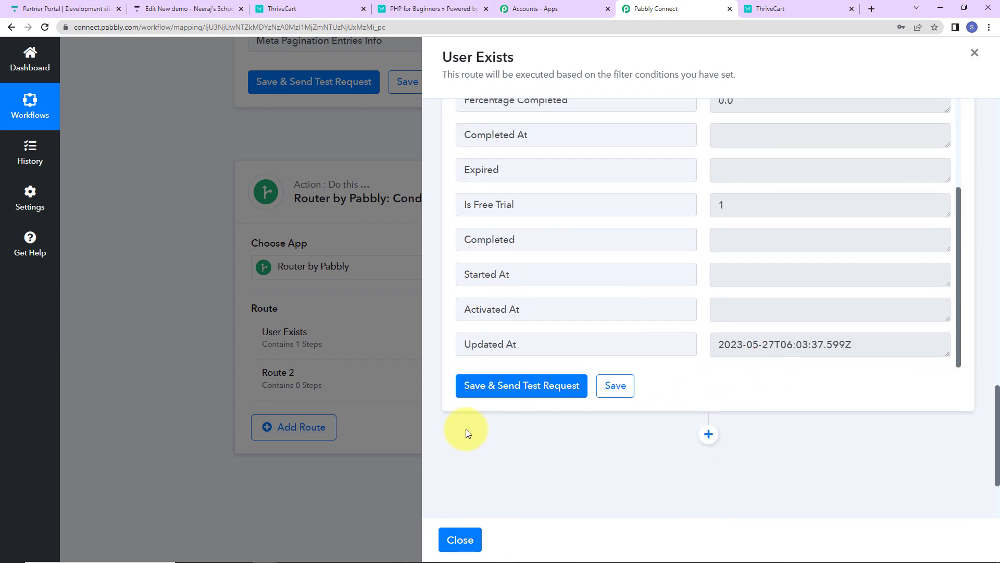
click(442, 535)
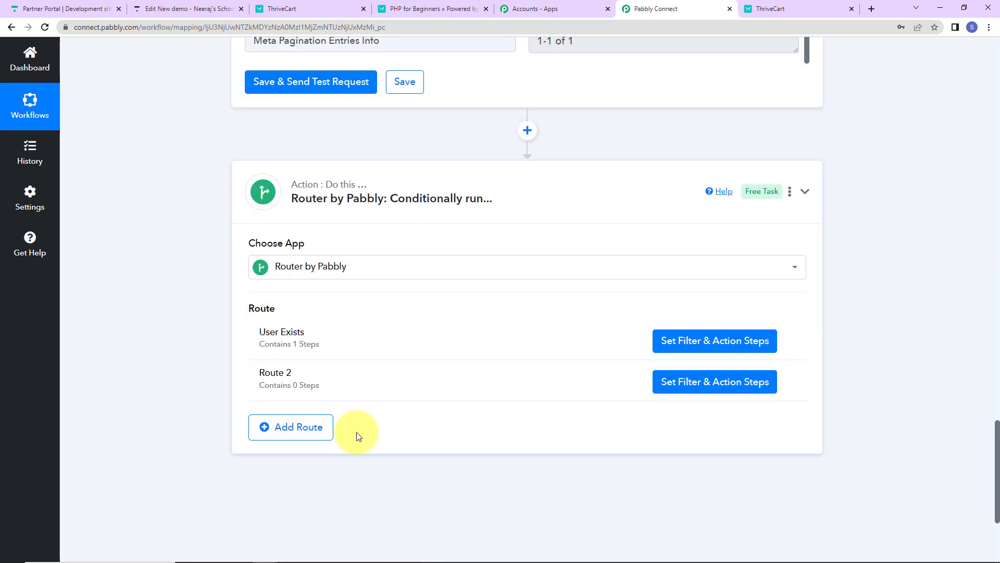
- Rename the router's Route 2 as User Doesn't Exist
click(791, 381)
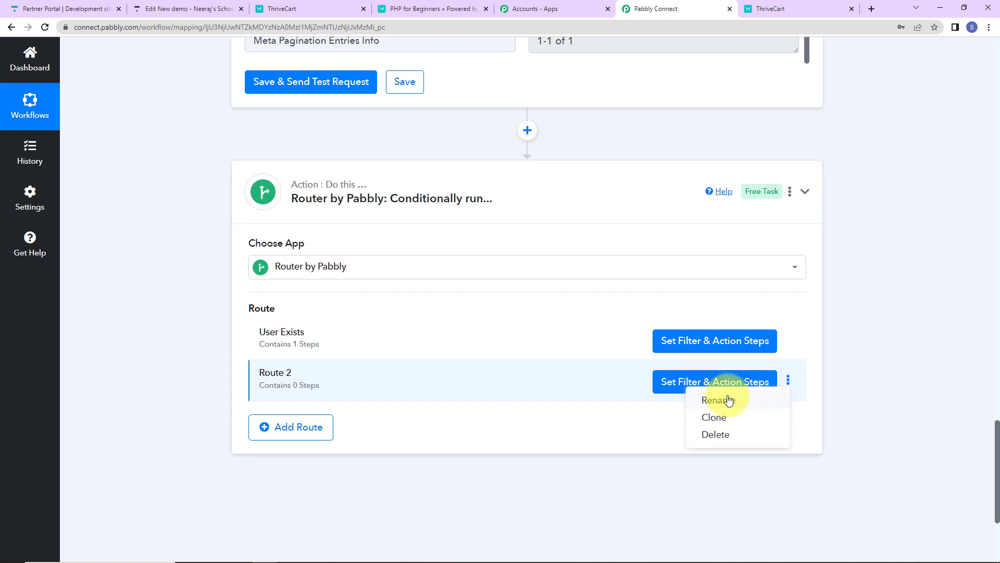
click(725, 397)
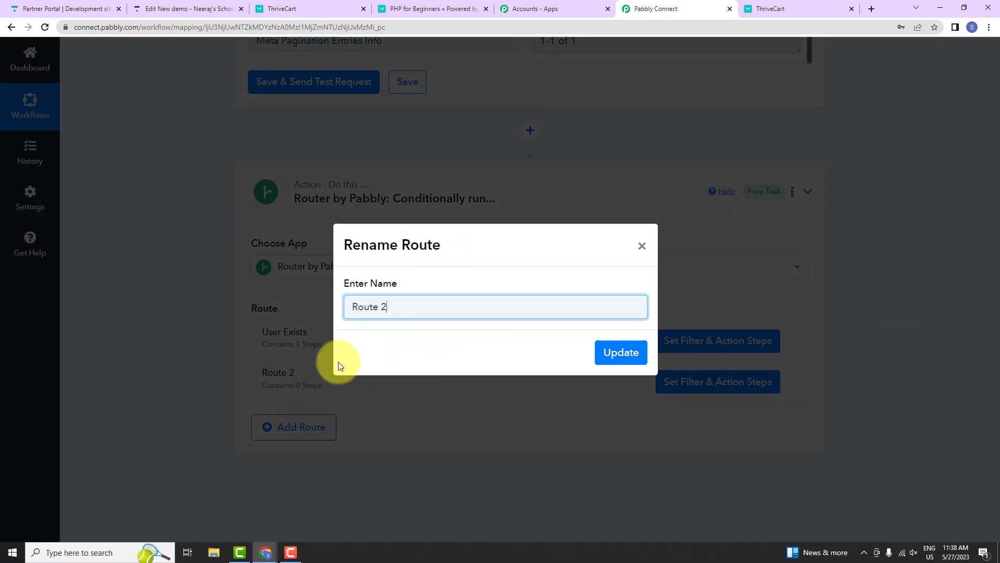
drag(413, 306, 212, 310)
text(User Doesn't Exist)
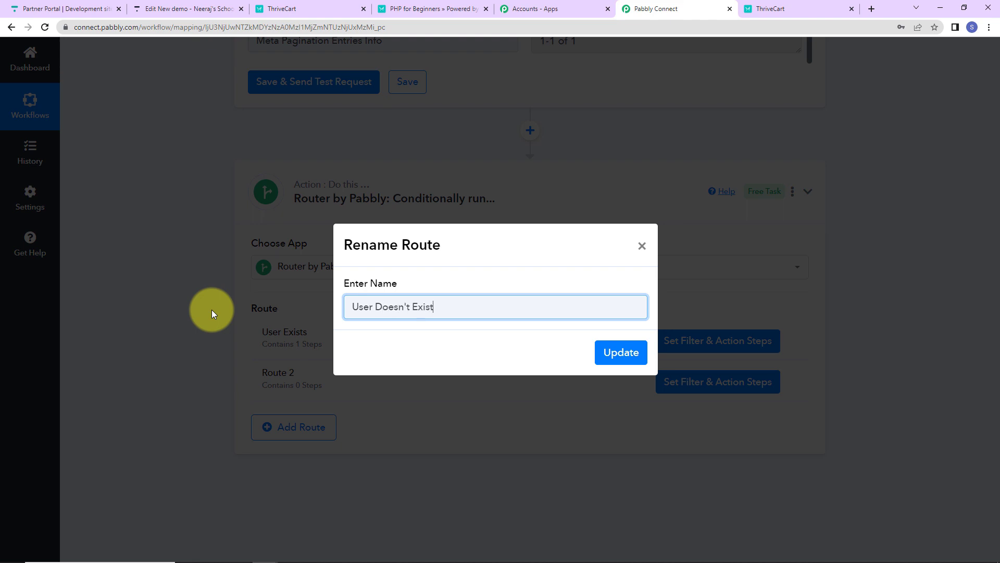
click(611, 353)
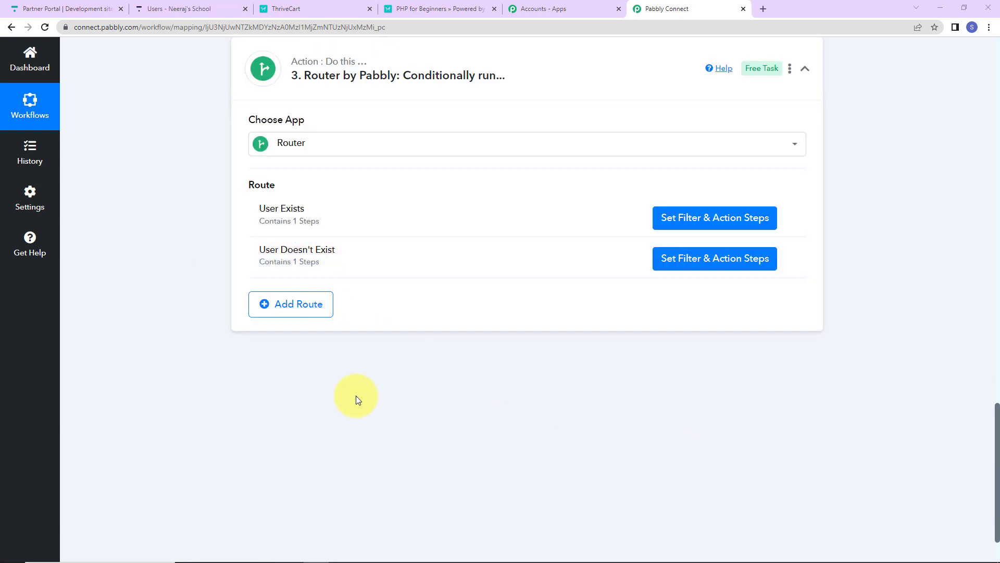
- Resend the test request for the ThriveCart Product Purchase trigger so it waits for a new response
scroll(360, 407, up, 15)
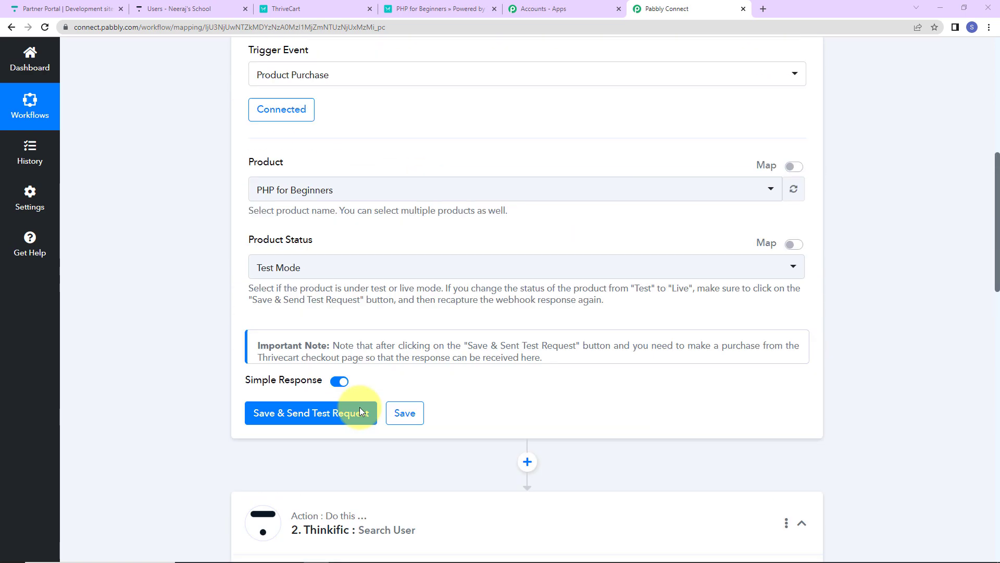
scroll(359, 408, down, 3)
scroll(360, 407, down, 2)
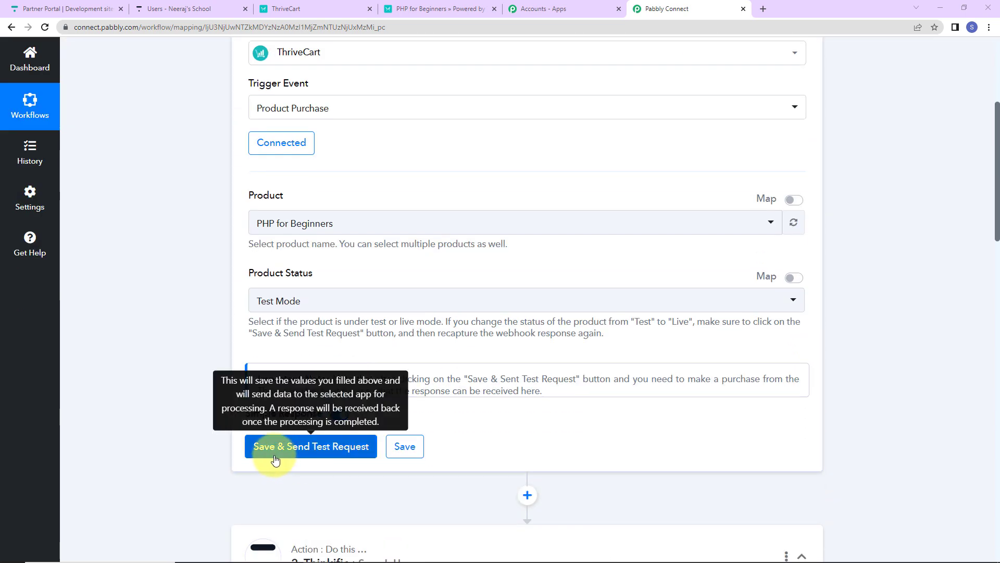
click(328, 454)
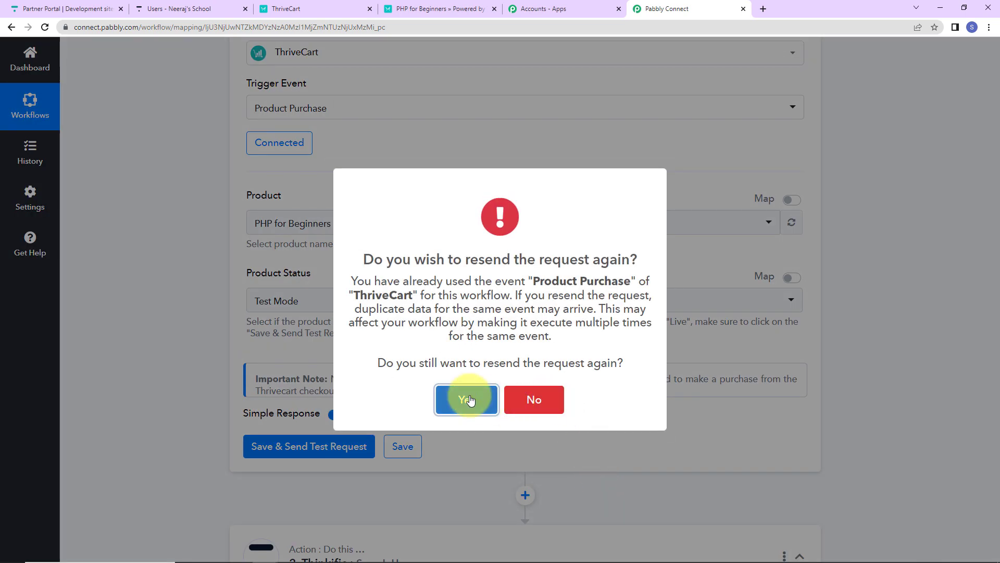
click(465, 401)
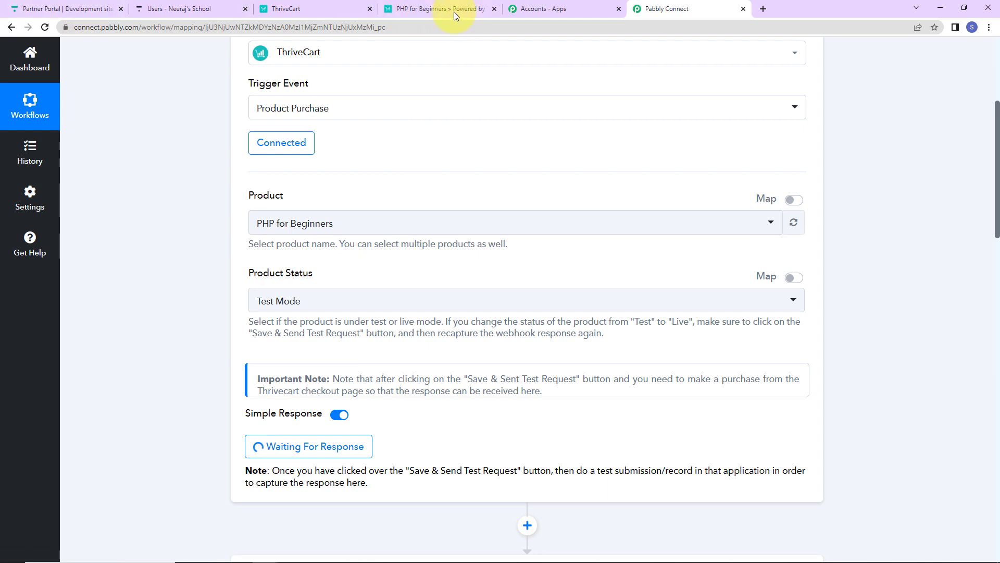
- Switch to ThriveCart, search the products for "php", and open the checkout page of PHP for Beginners
click(336, 10)
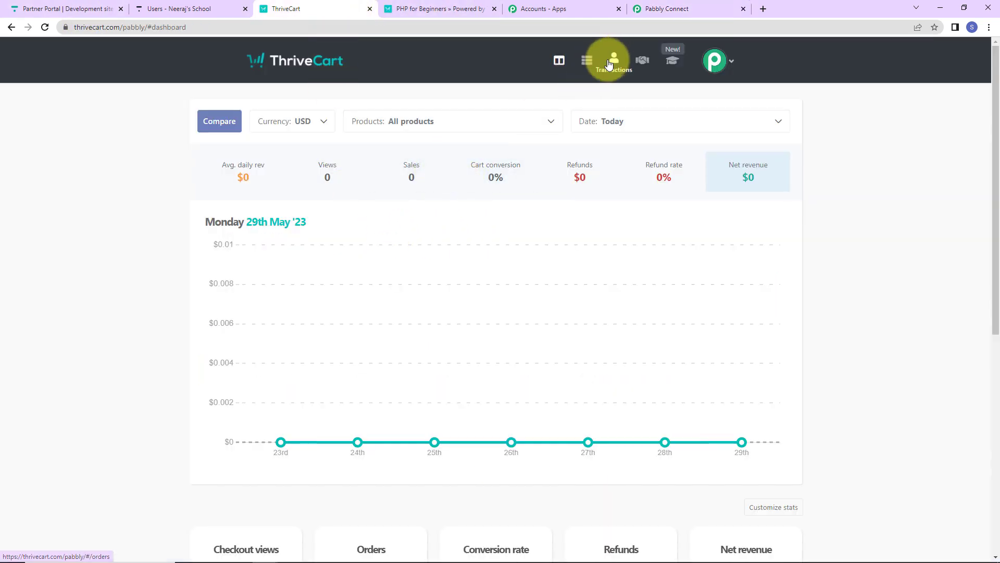
click(586, 60)
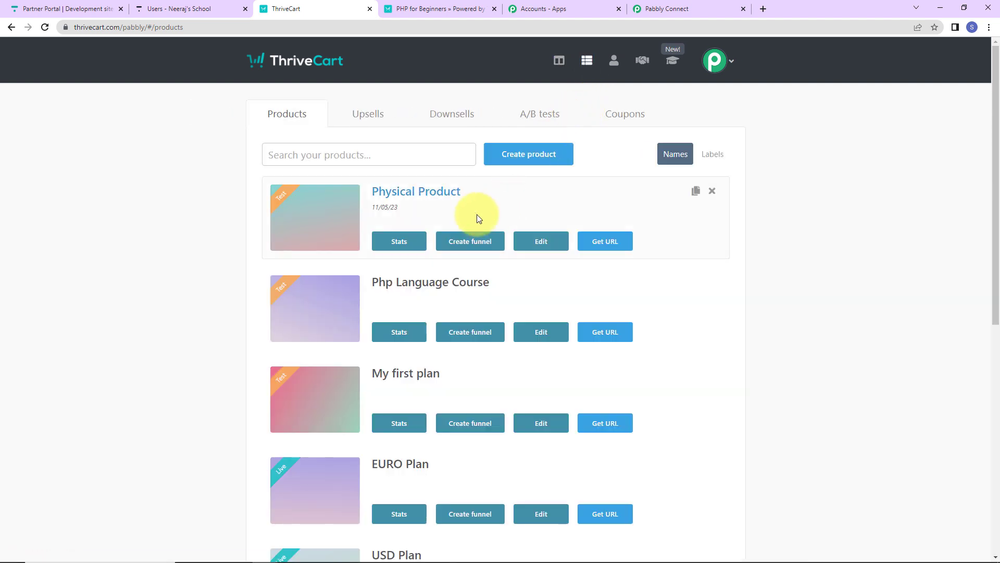
click(443, 157)
text(php)
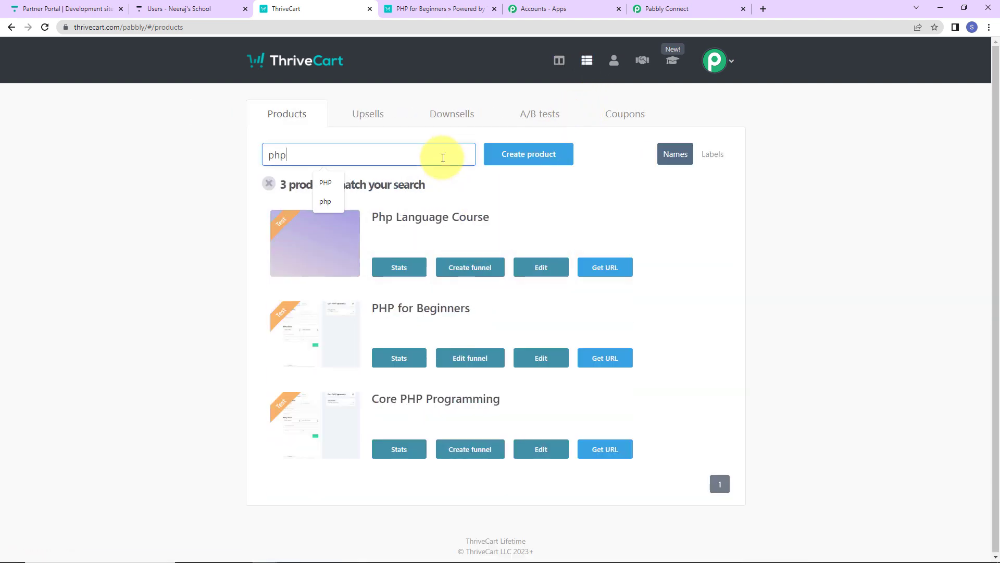
click(604, 357)
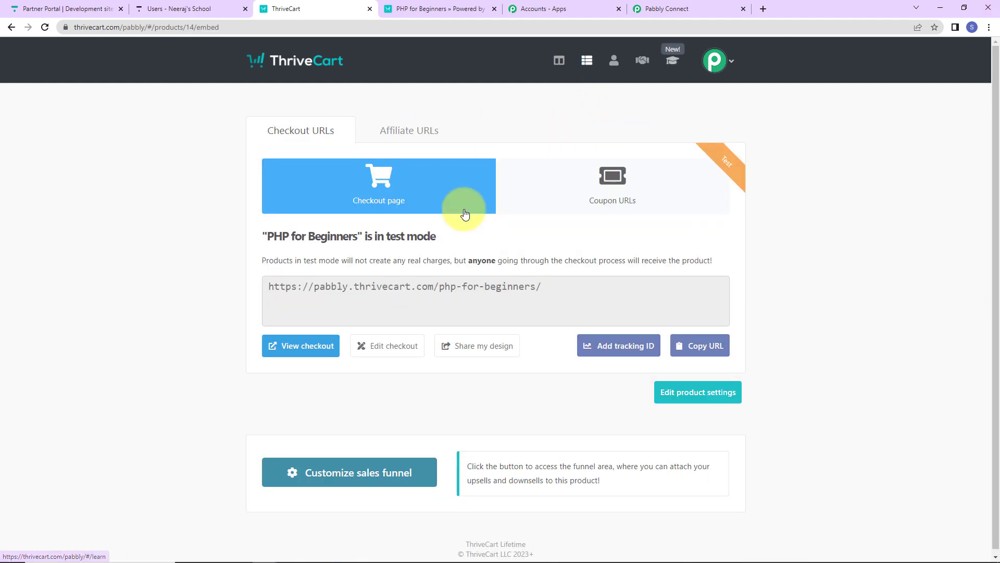
click(281, 347)
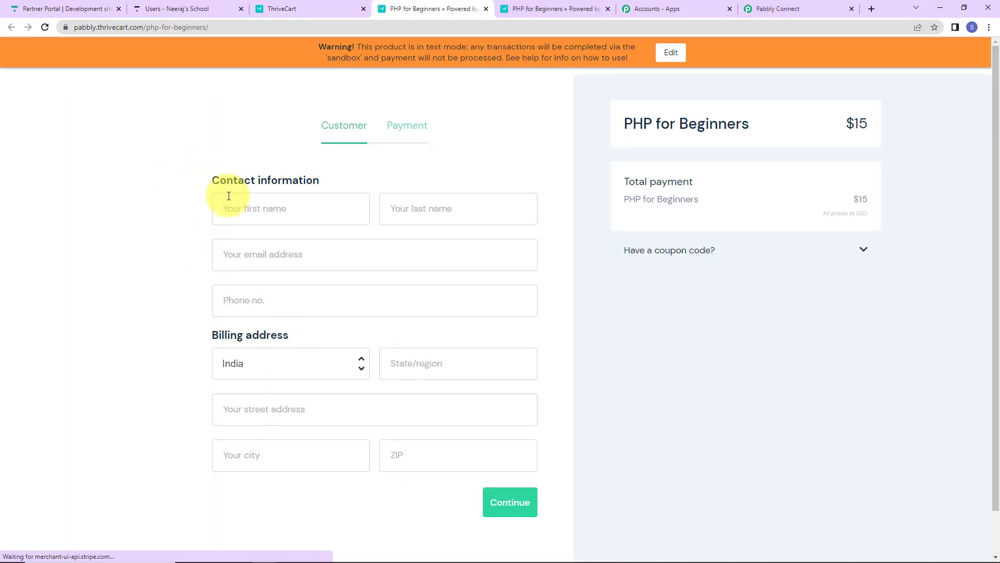
- Enter the test customer's first name, last name and email address in the checkout's contact information
click(232, 208)
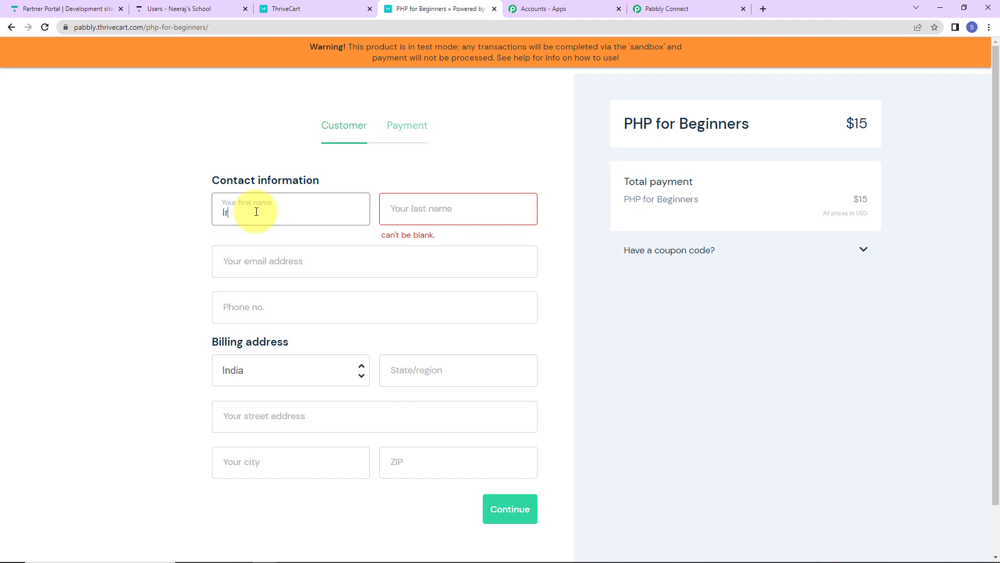
key(Tab)
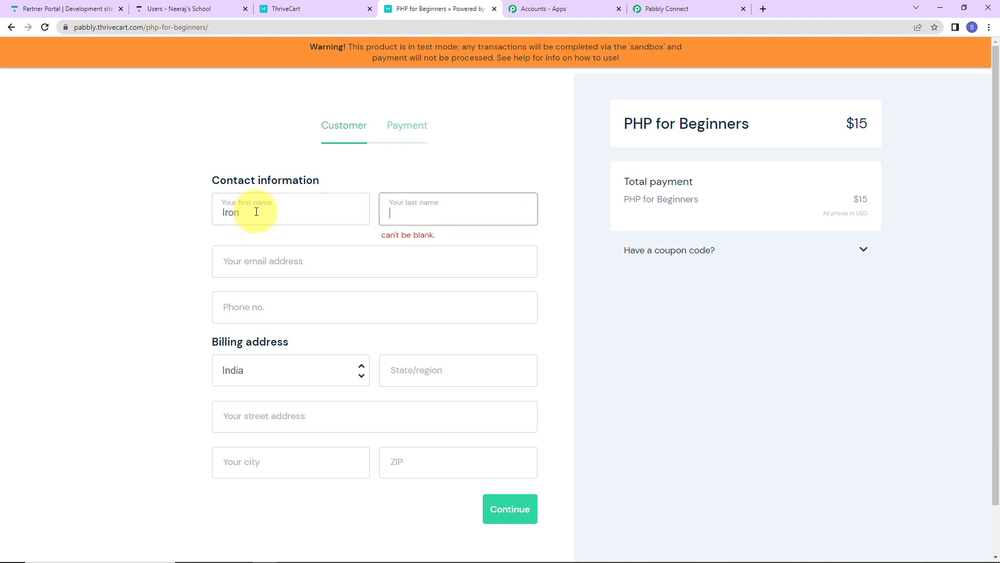
text(User123)
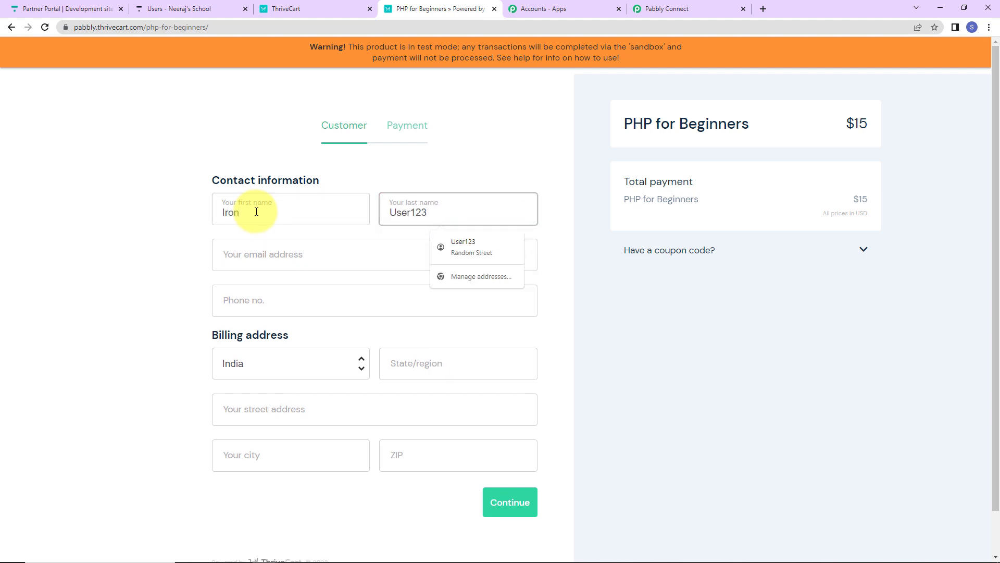
click(270, 259)
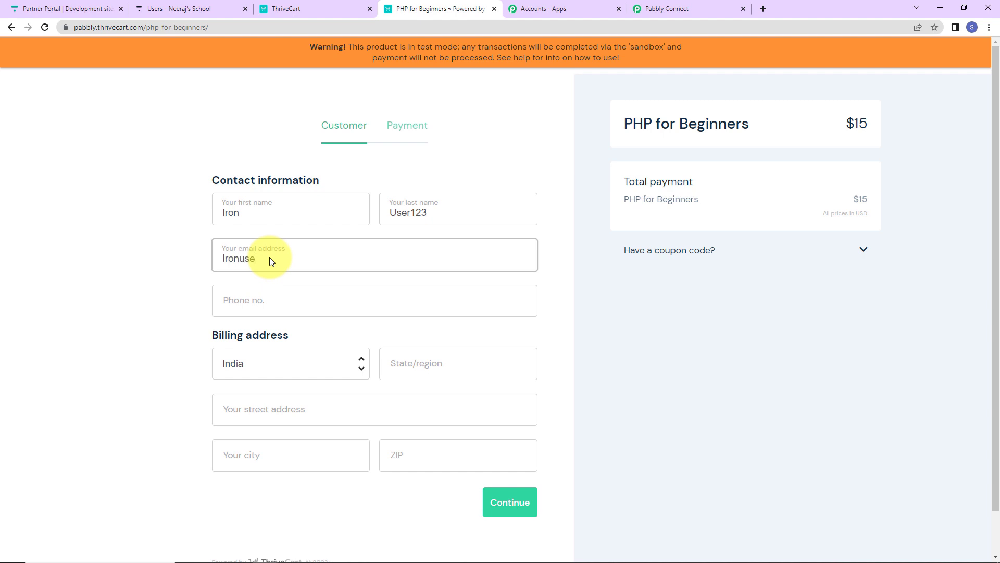
- Fill in the customer's phone number and billing address from a saved address, and continue to payment
click(263, 297)
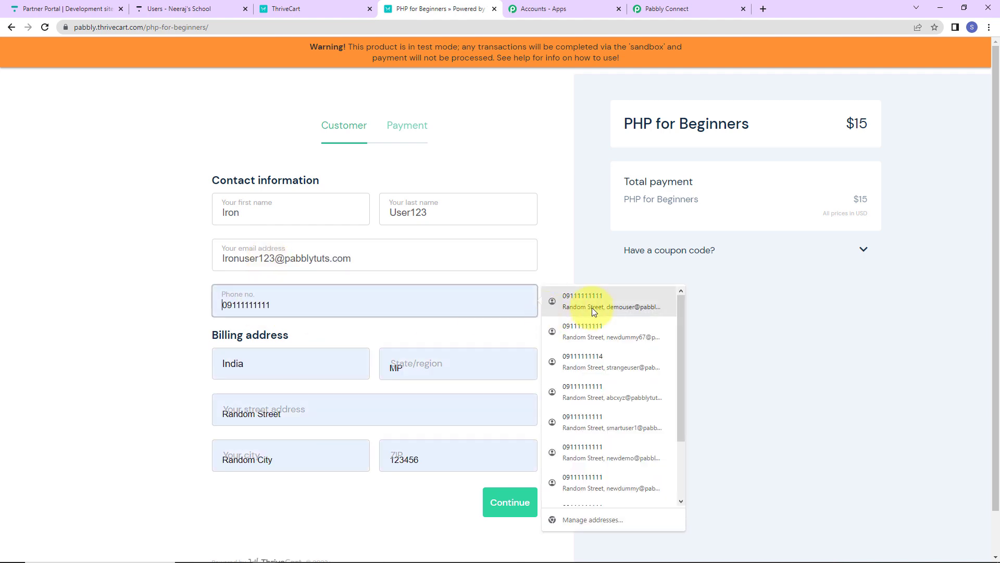
click(558, 303)
click(497, 513)
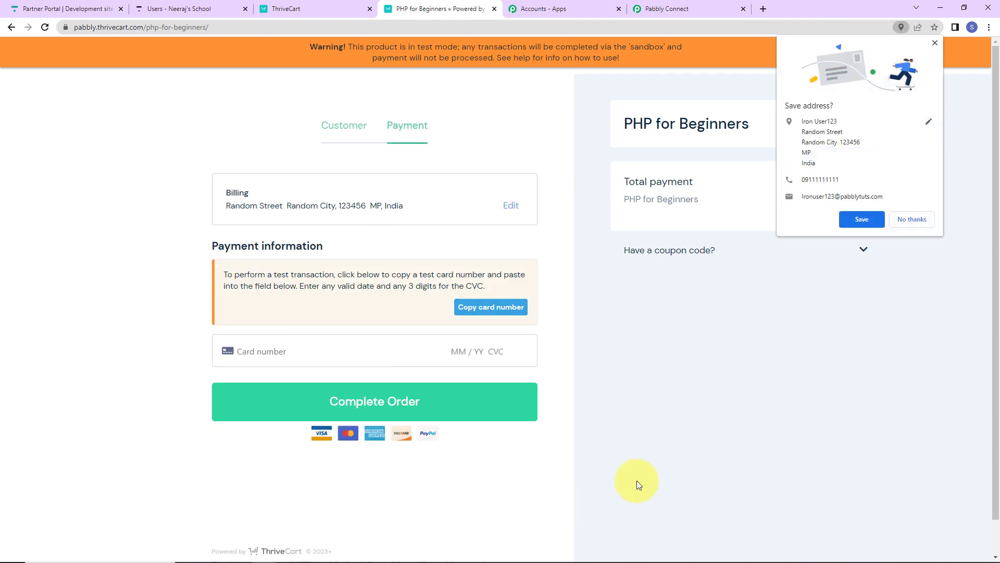
- Fill in the payment information with the saved Visa card and its CVC, decline saving the address, and complete the order
click(264, 348)
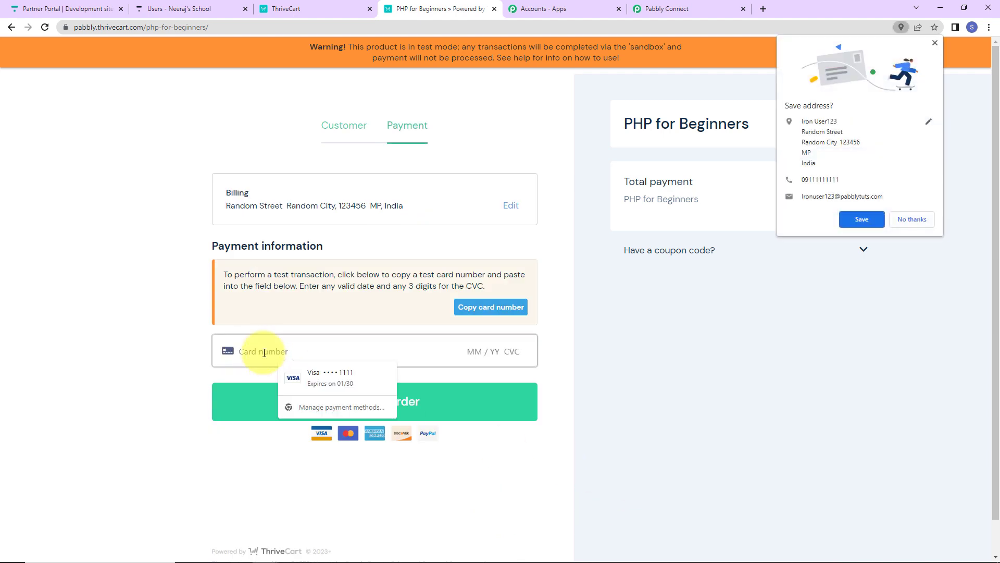
click(316, 373)
click(517, 351)
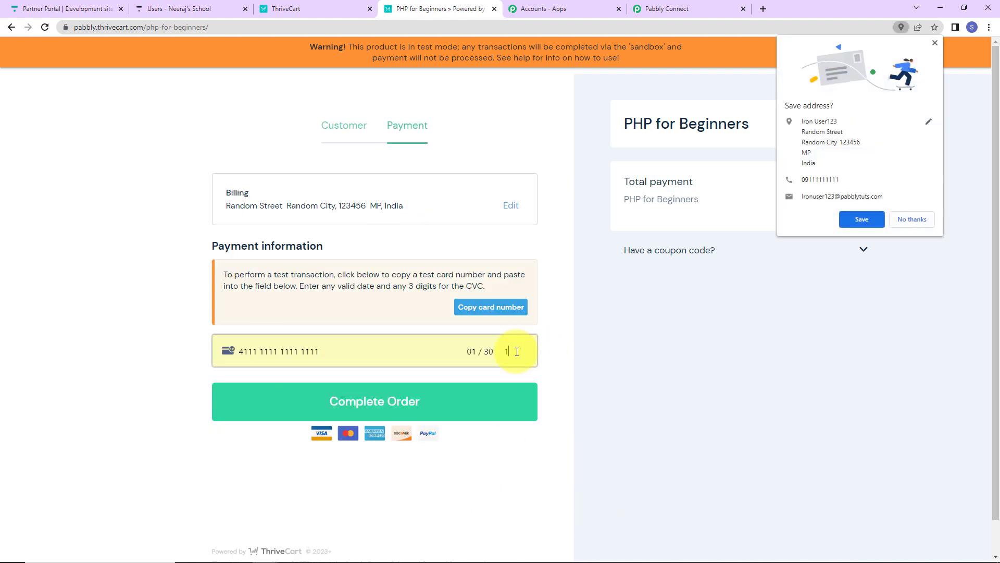
click(912, 219)
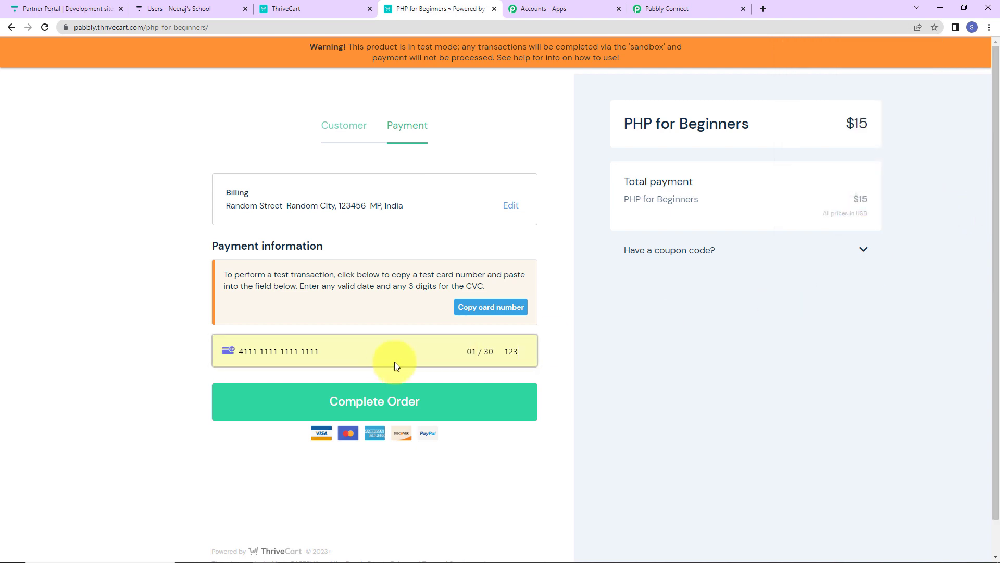
click(389, 399)
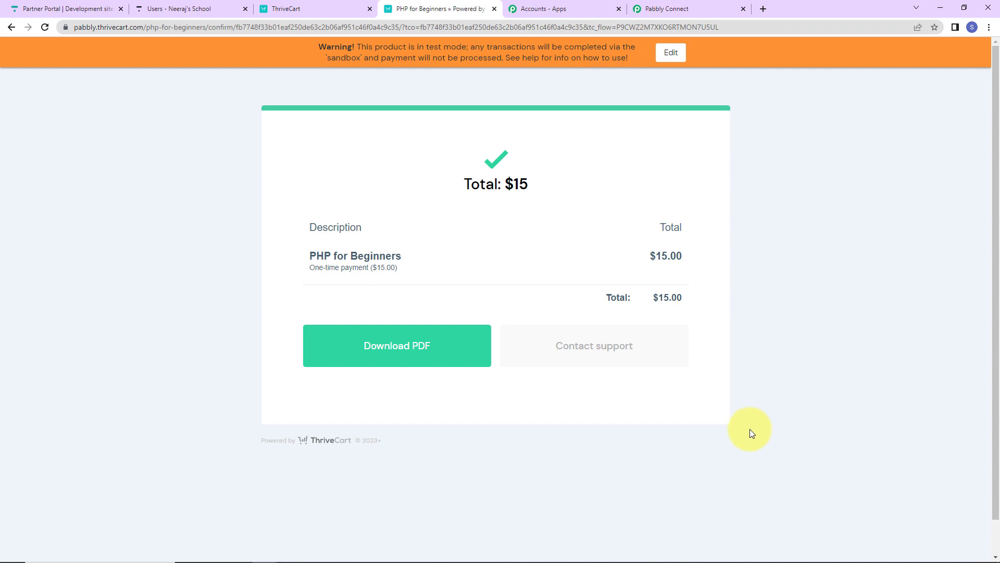
- Switch back to Pabbly Connect and clear the old customer email mapping from the Search Value of the Thinkific Search User step
click(682, 10)
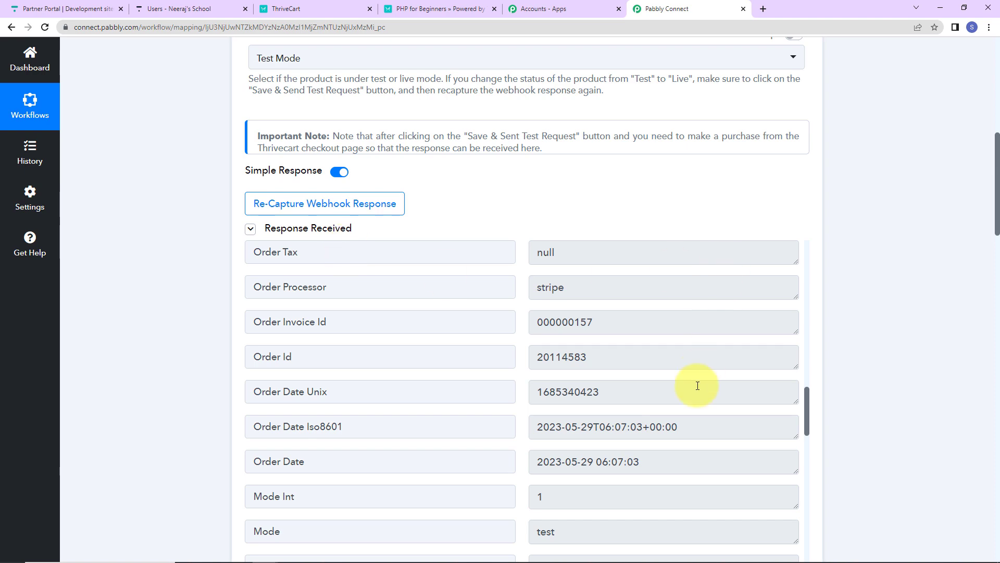
scroll(699, 358, down, 15)
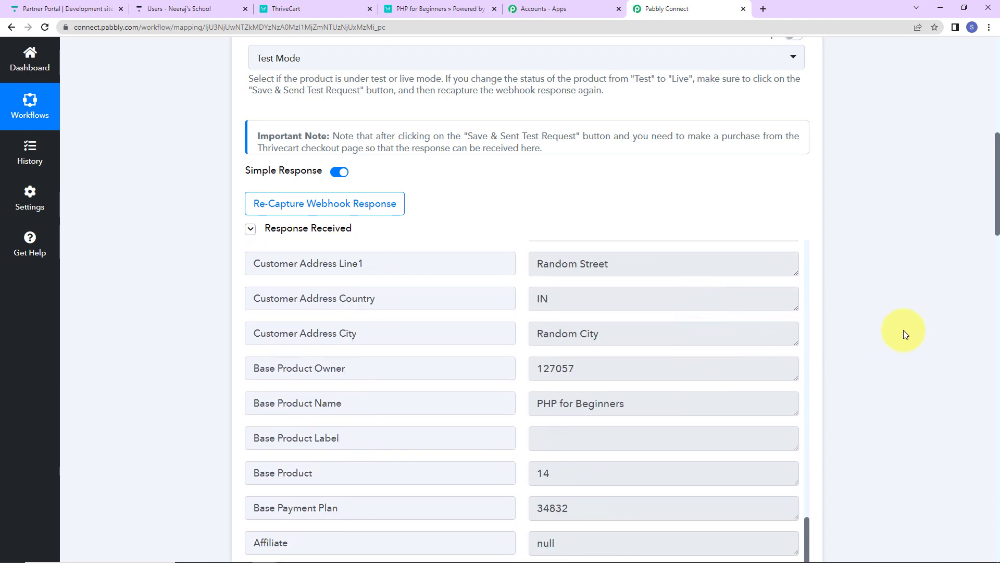
scroll(903, 330, down, 7)
scroll(457, 336, down, 2)
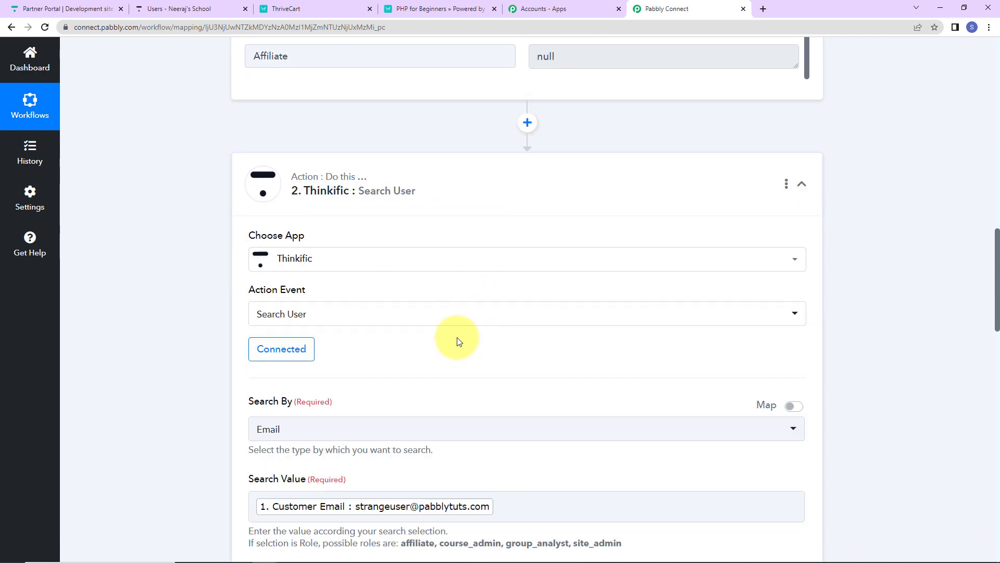
click(397, 506)
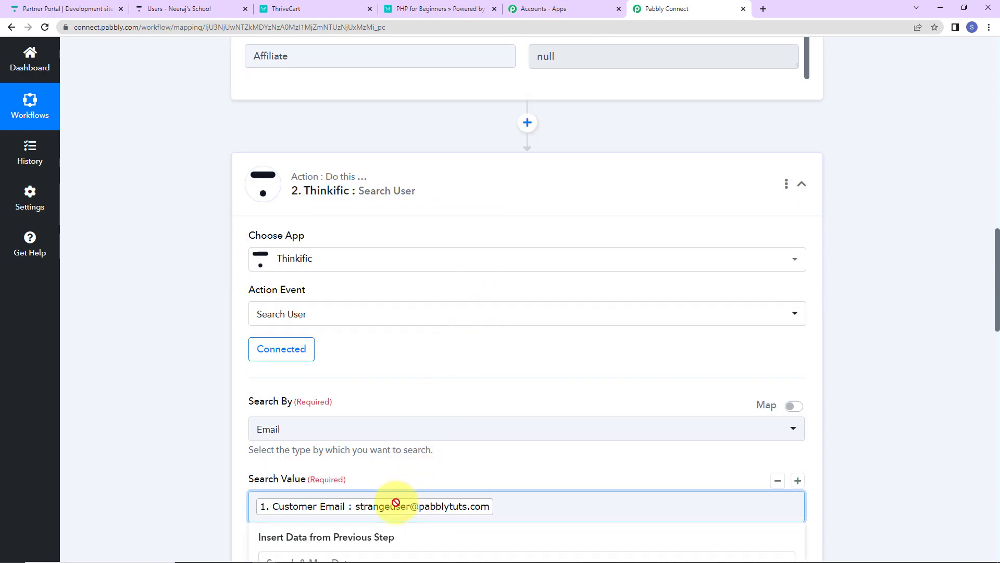
key(BackSpace)
scroll(428, 417, down, 2)
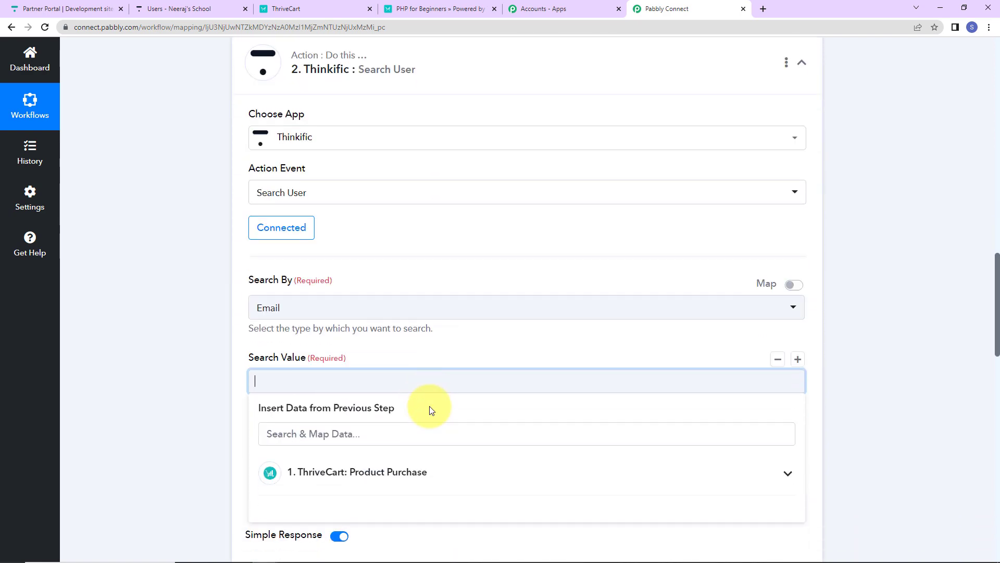
click(855, 294)
- Map the Search Value to Customer Email from the ThriveCart Product Purchase data, found by searching for "@"
click(275, 384)
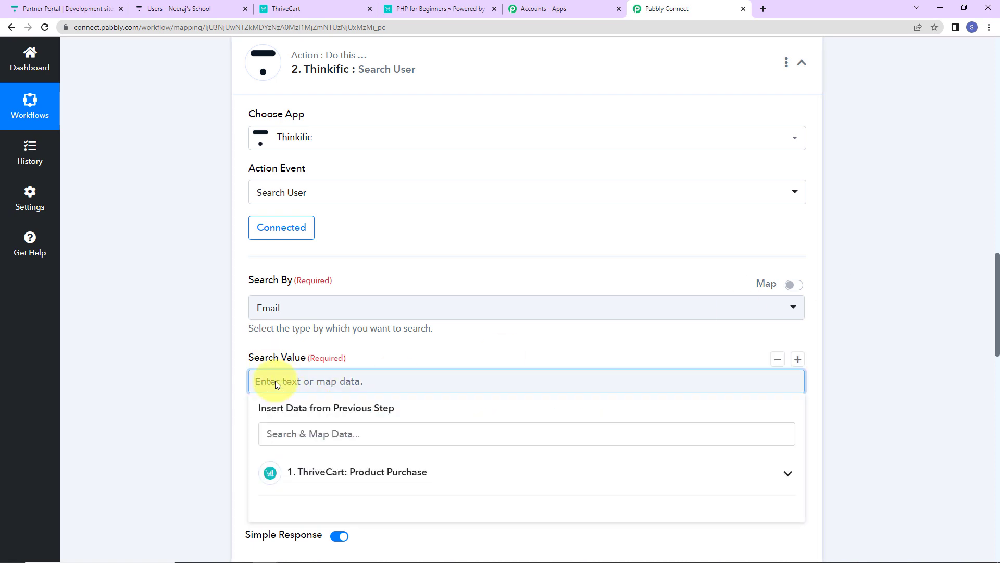
click(409, 472)
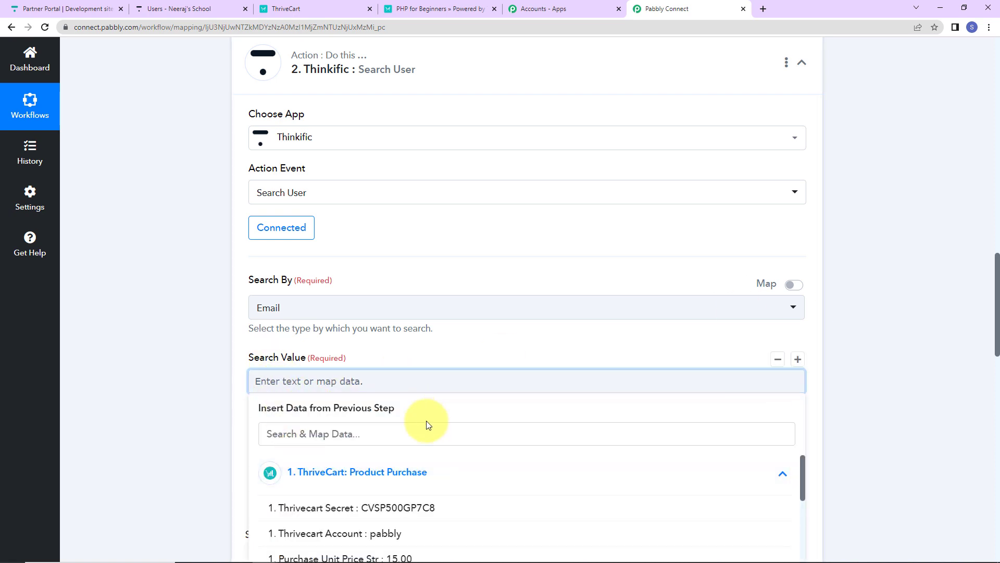
click(424, 434)
text(@)
key(Return)
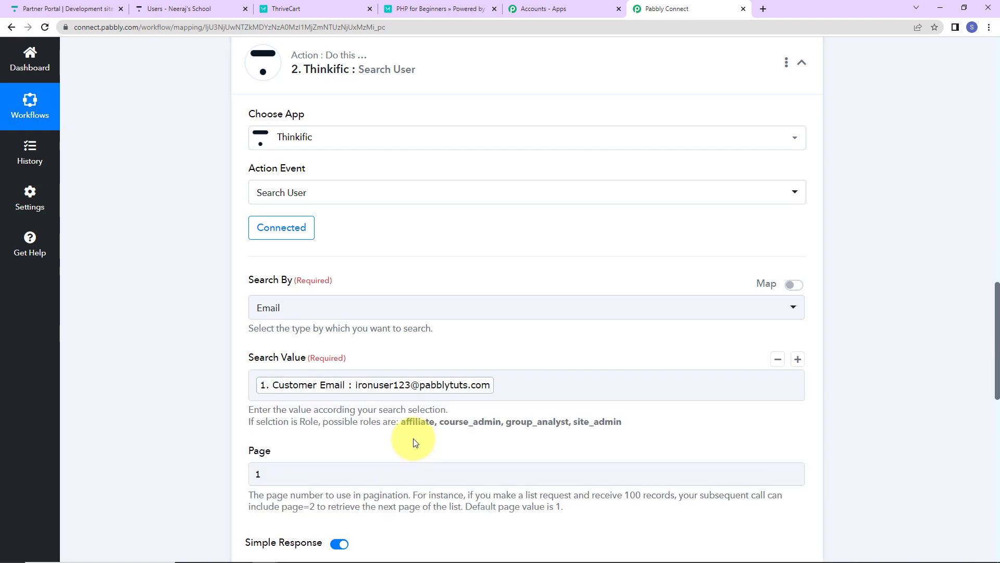
- Save the Thinkific Search User step and send its test request
scroll(457, 442, down, 2)
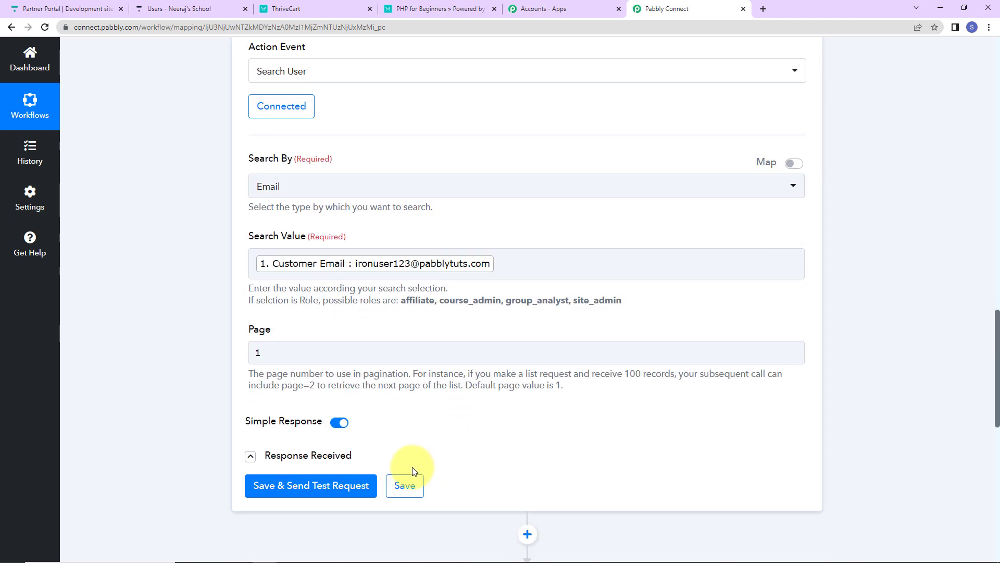
click(373, 484)
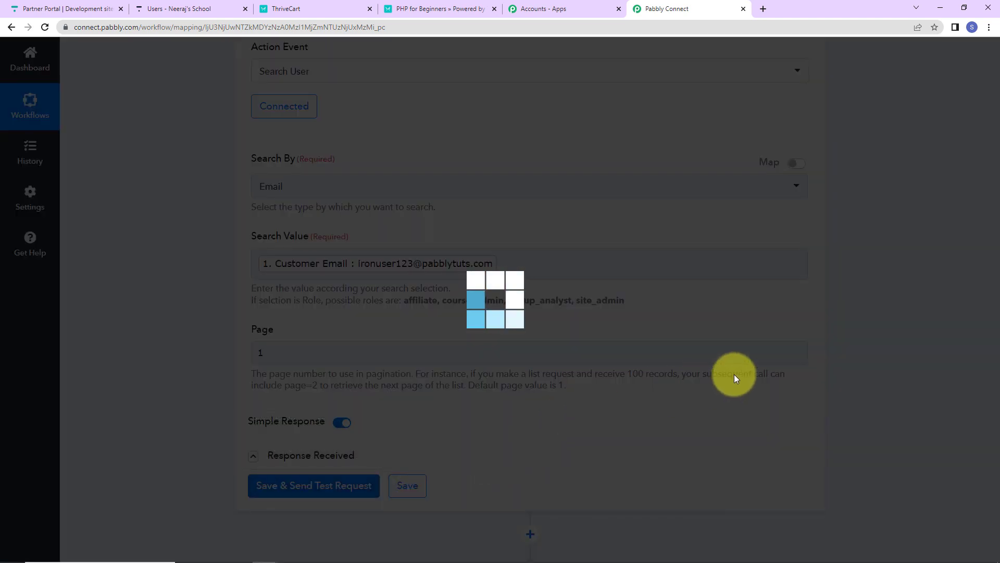
scroll(846, 372, down, 5)
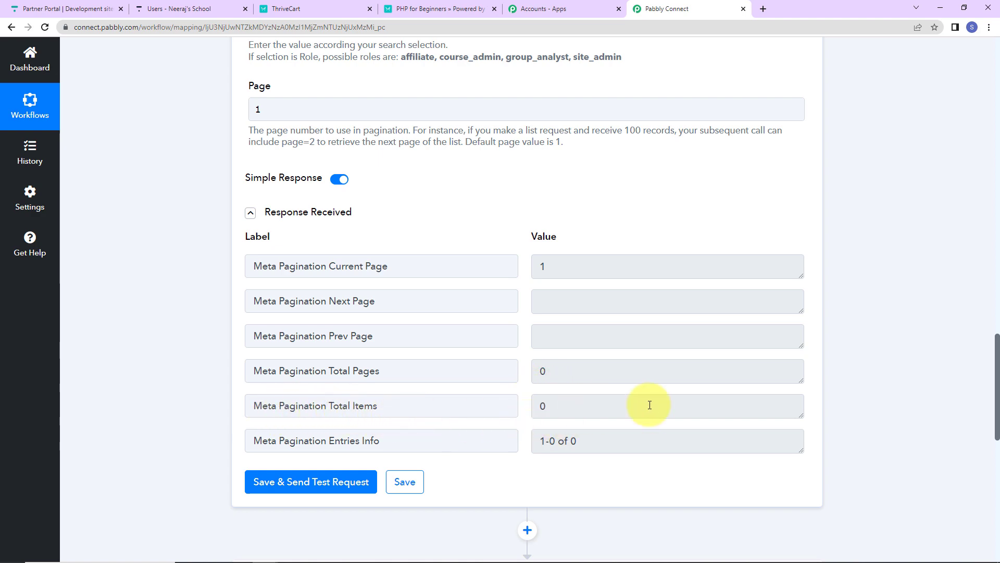
- Set the User Doesn't Exist route's filter label to Thinkific's Meta Pagination Total Pages, then save and send a test request
scroll(856, 369, down, 9)
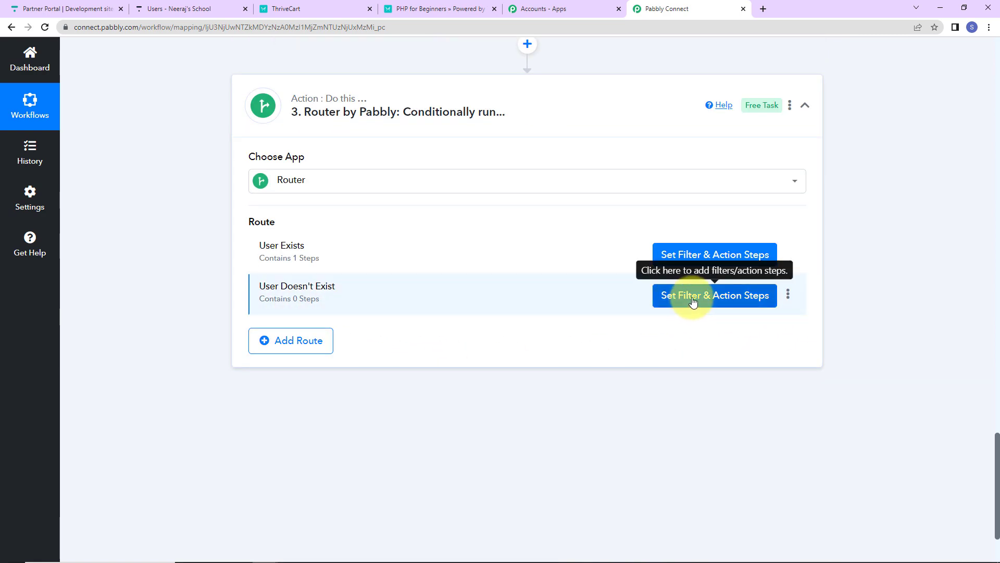
click(693, 301)
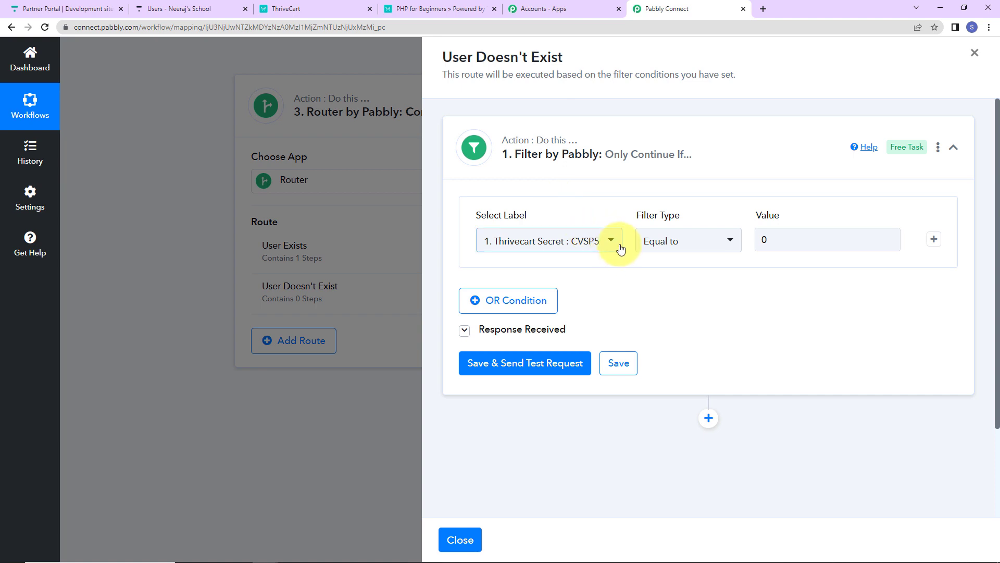
click(612, 248)
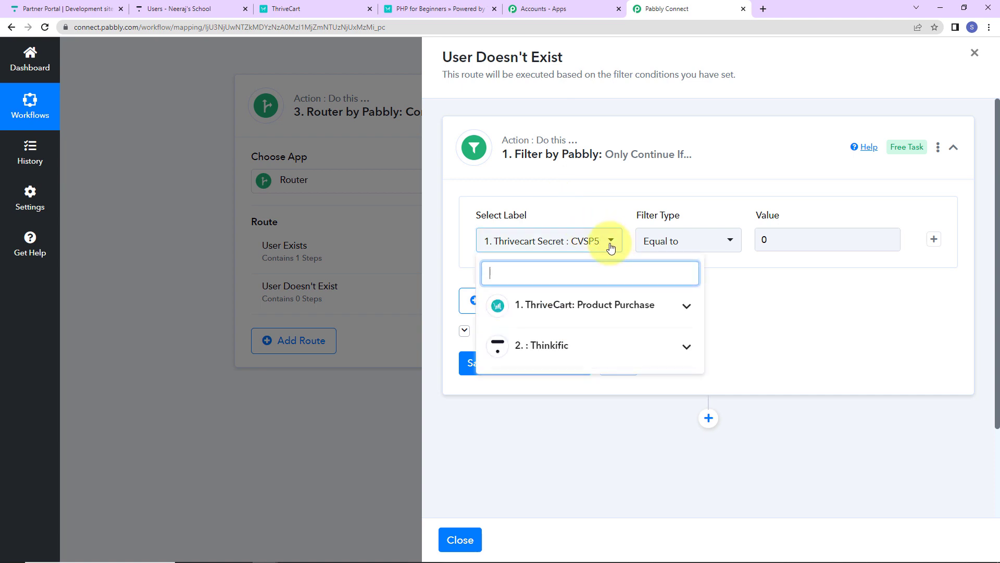
click(531, 348)
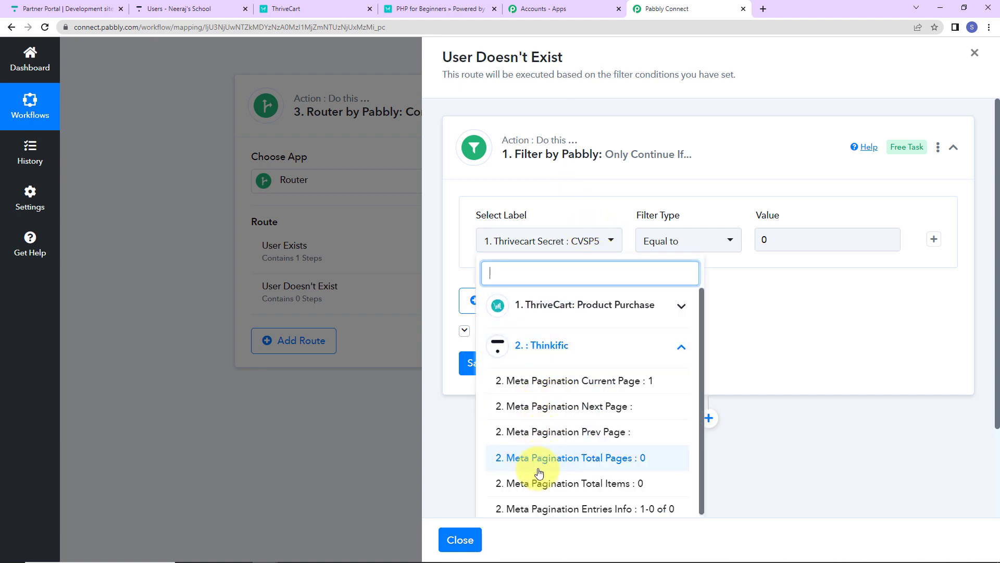
click(612, 461)
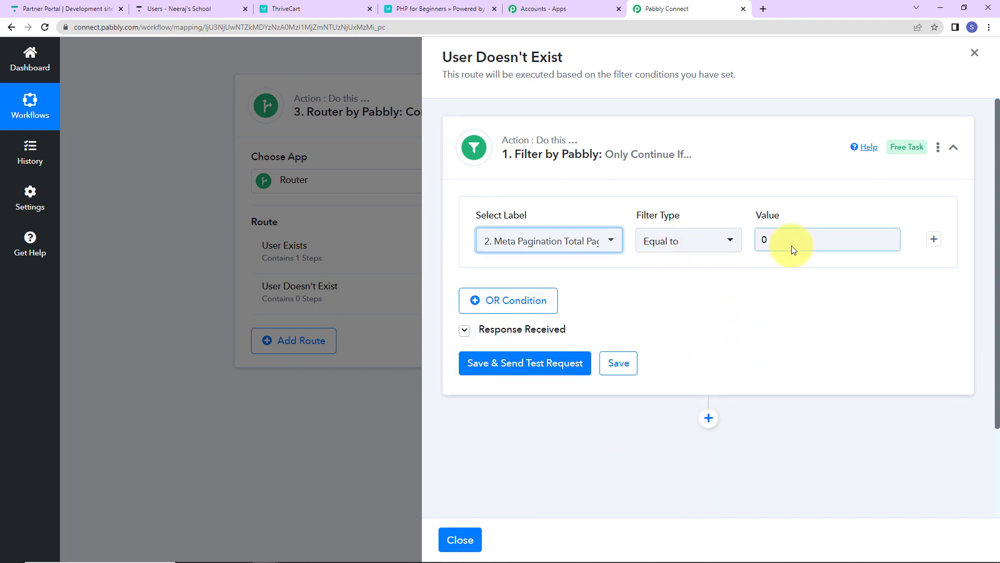
click(499, 373)
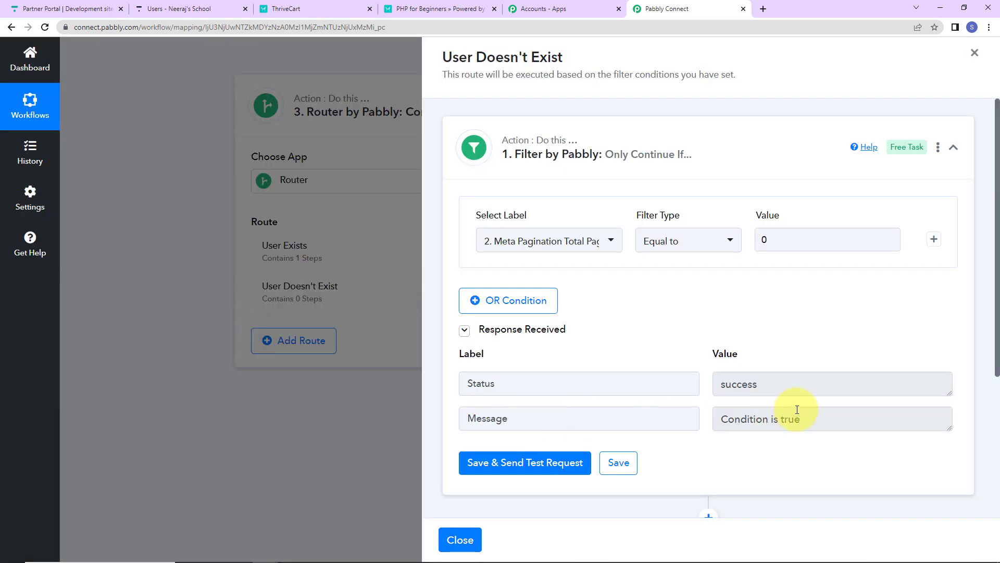
- Add an action step after the filter in the User Doesn't Exist route and choose Thinkific as its app
scroll(800, 364, down, 4)
click(708, 306)
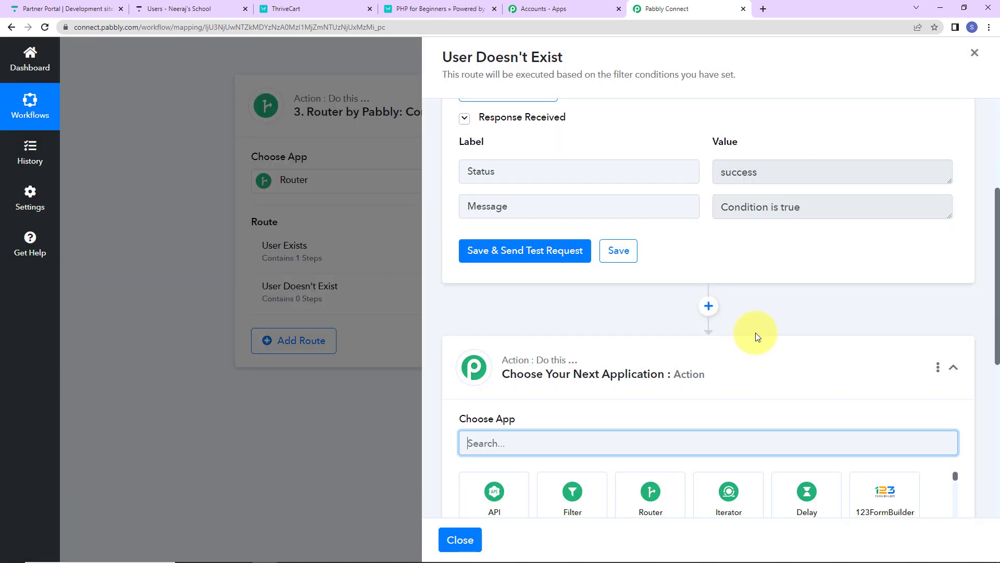
scroll(755, 333, down, 7)
scroll(581, 233, up, 2)
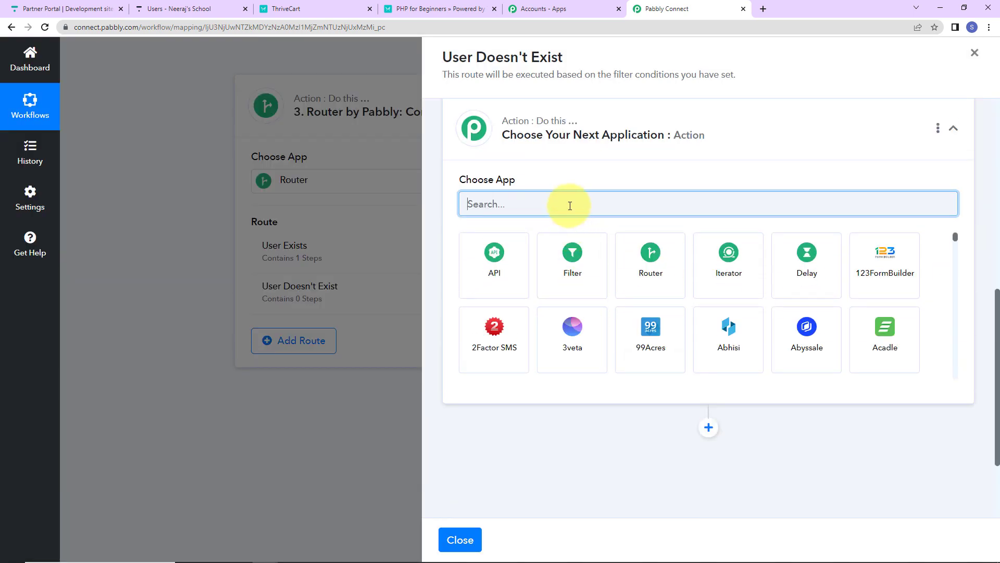
text(think)
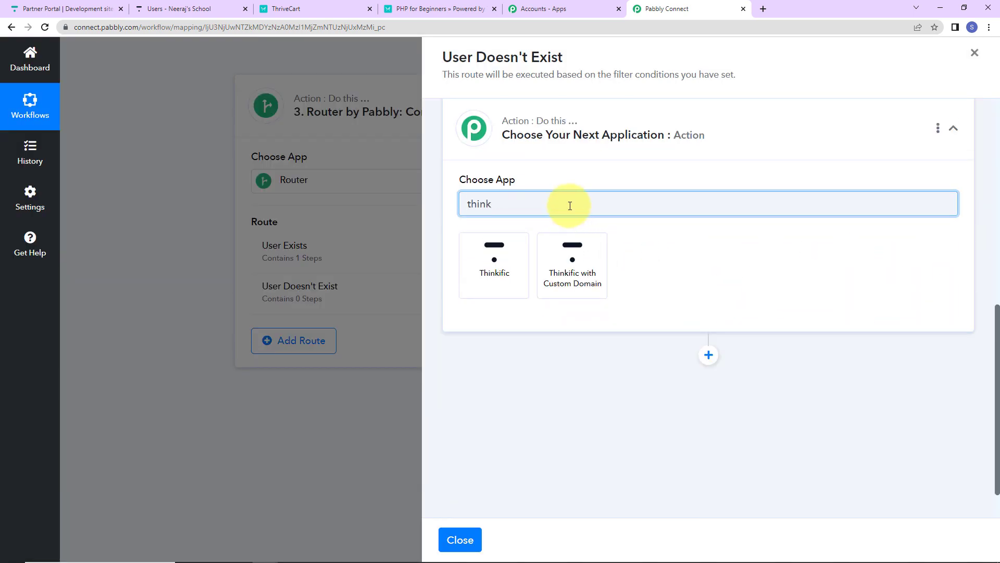
click(495, 256)
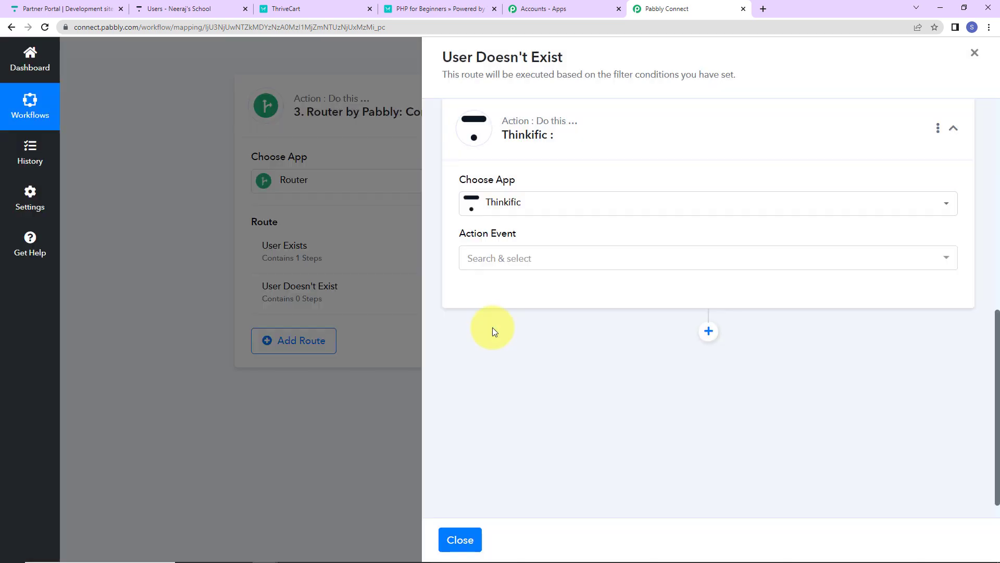
- Set the Thinkific action event to Create User and connect it through the existing Thinkific #2 connection
click(488, 258)
click(515, 152)
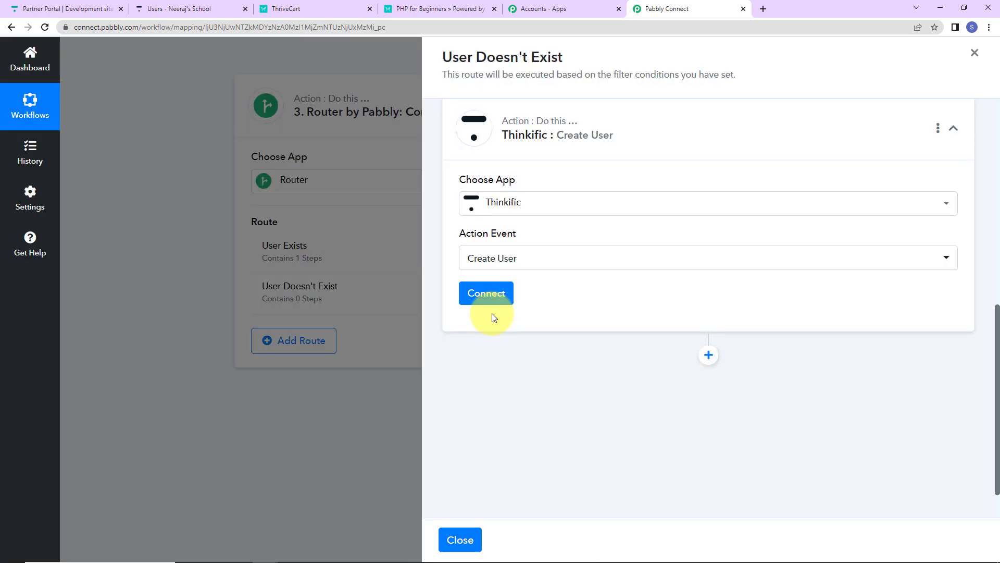
click(489, 292)
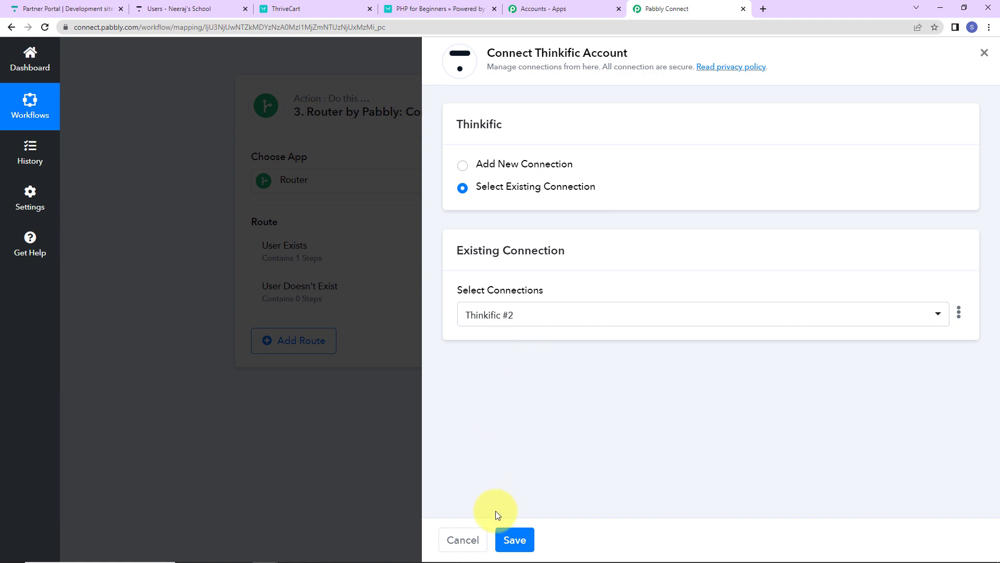
click(521, 544)
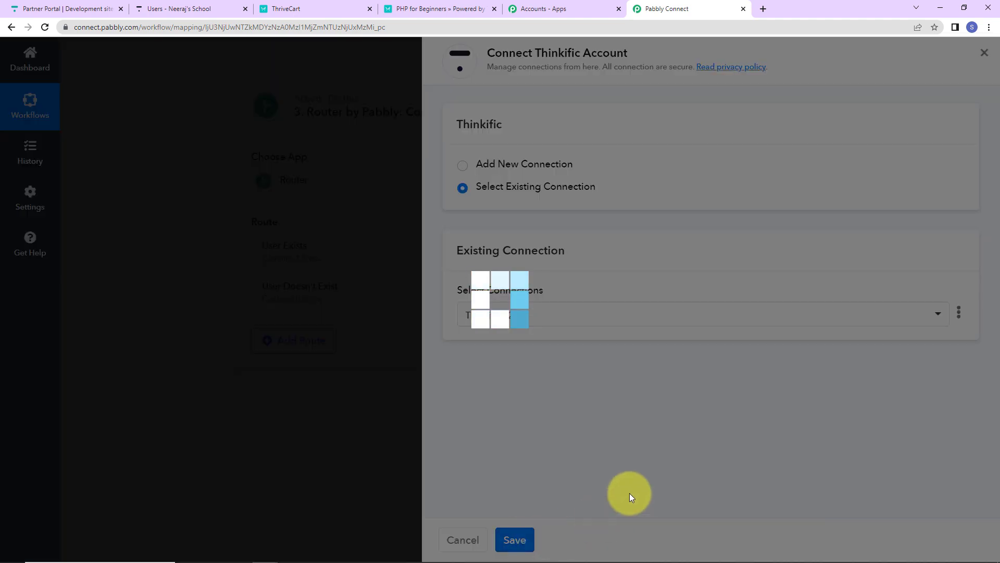
- Map the new user's First Name to Customer First Name from the ThriveCart Product Purchase data
scroll(599, 346, down, 2)
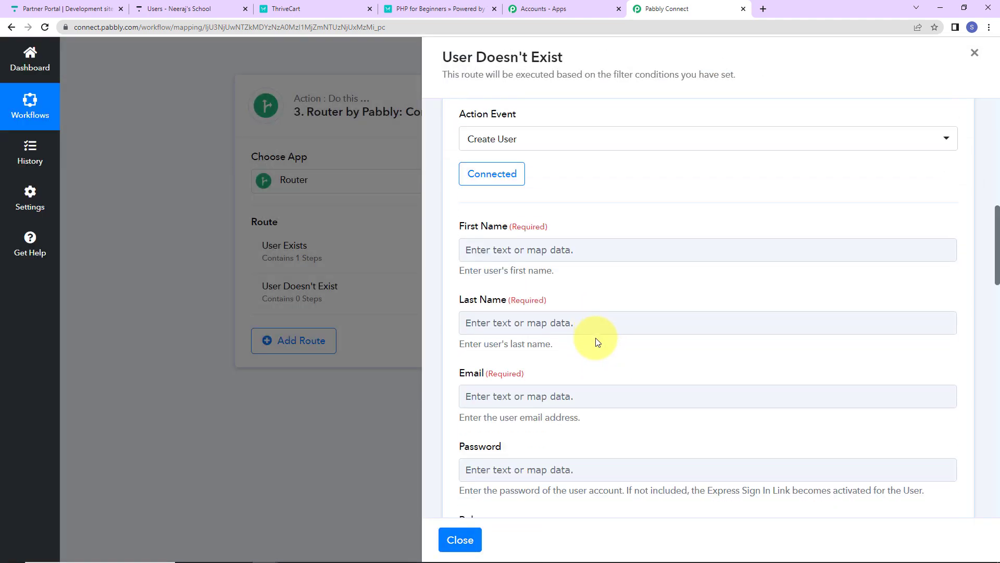
click(506, 247)
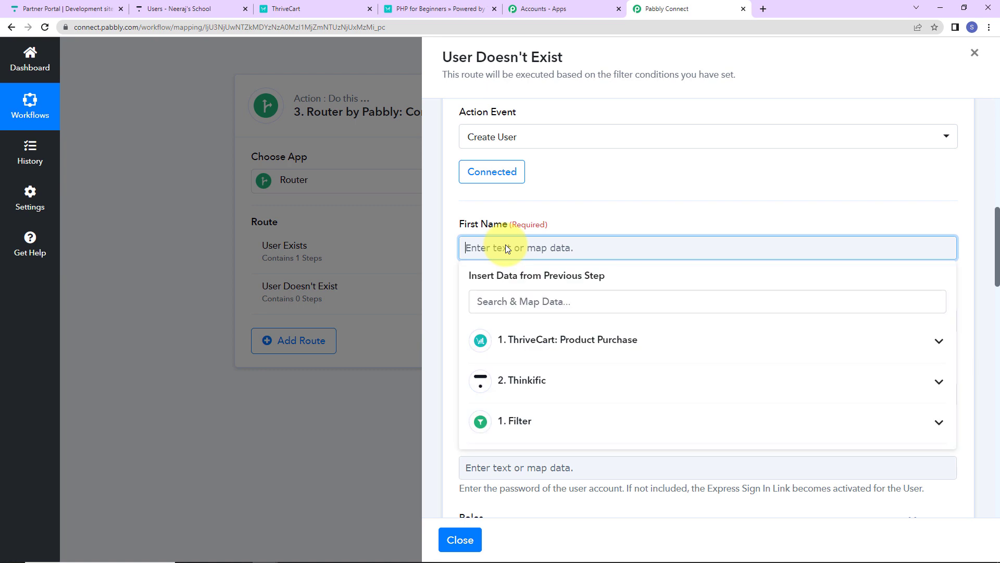
click(527, 354)
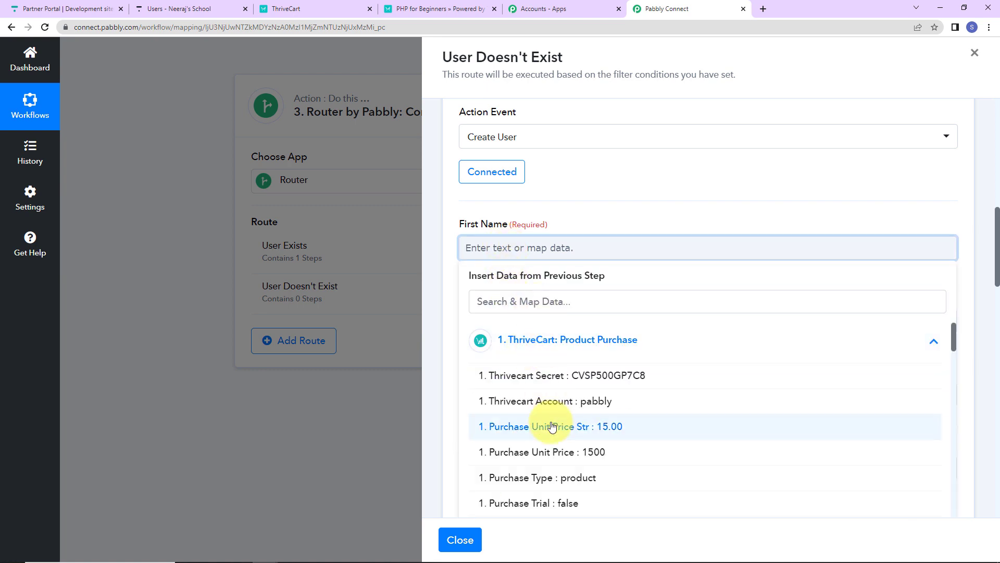
scroll(552, 426, down, 10)
scroll(552, 426, down, 10)
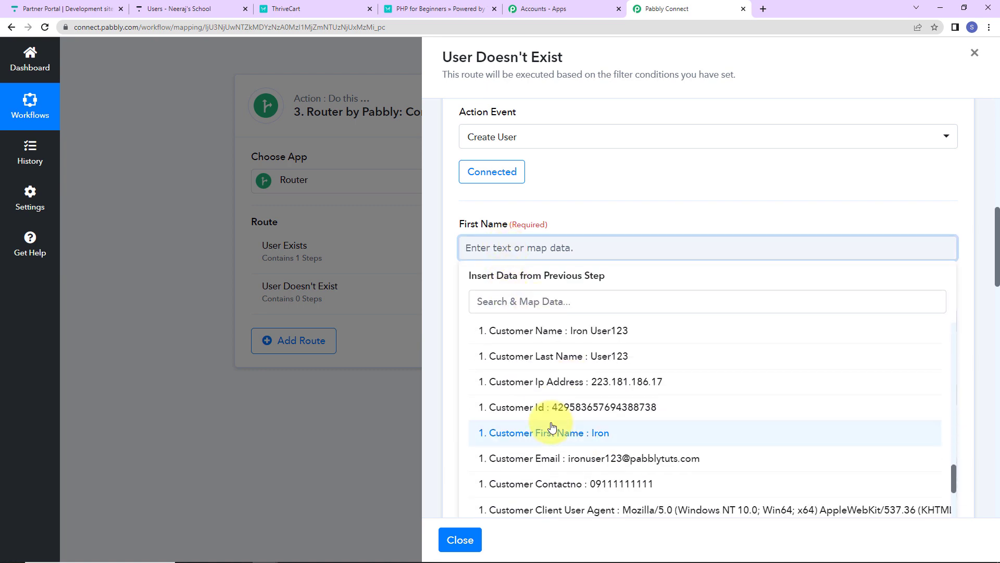
click(546, 437)
- Map the new user's Last Name to Customer Last Name from the ThriveCart Product Purchase data
scroll(598, 302, down, 3)
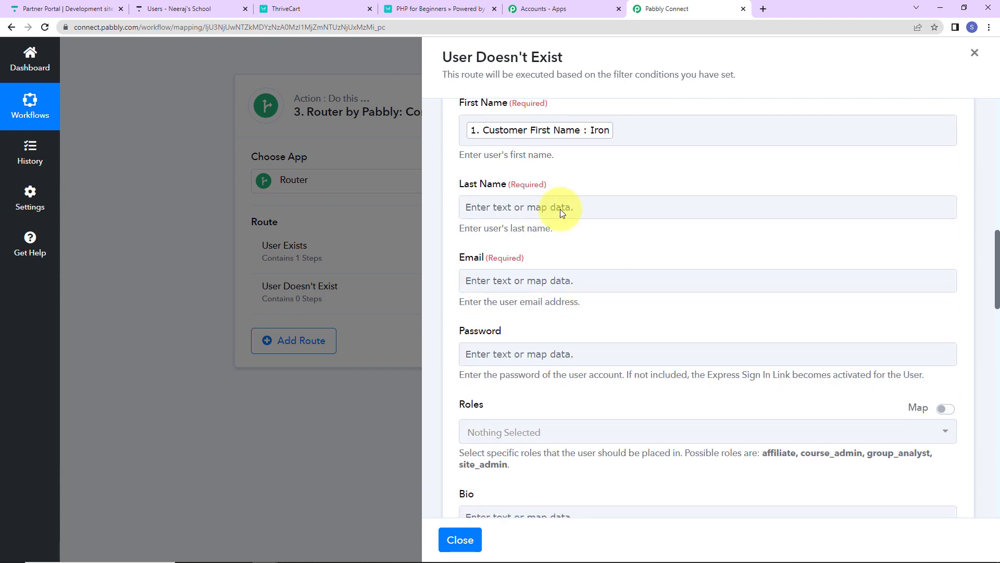
click(560, 207)
click(560, 302)
scroll(576, 409, down, 15)
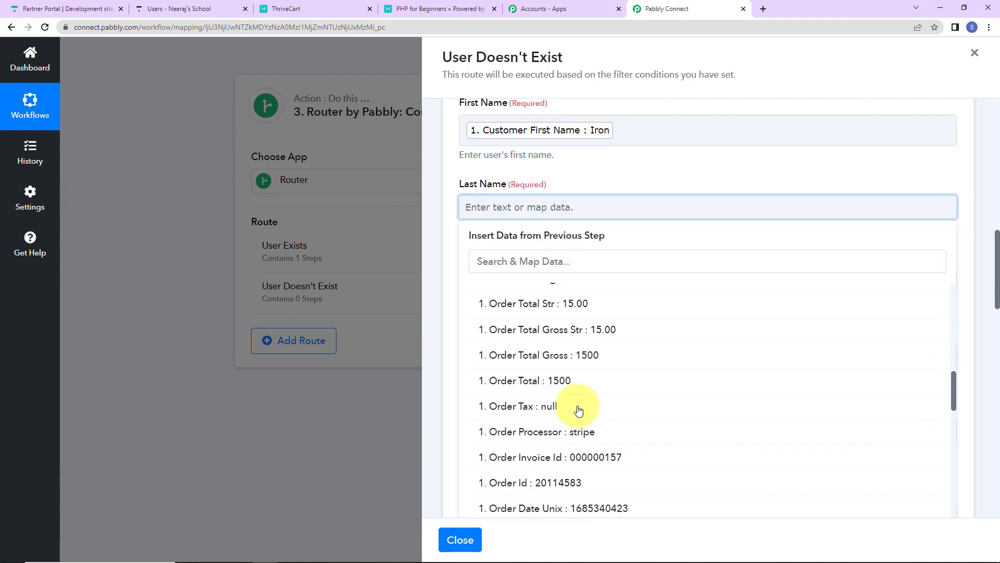
scroll(579, 411, down, 4)
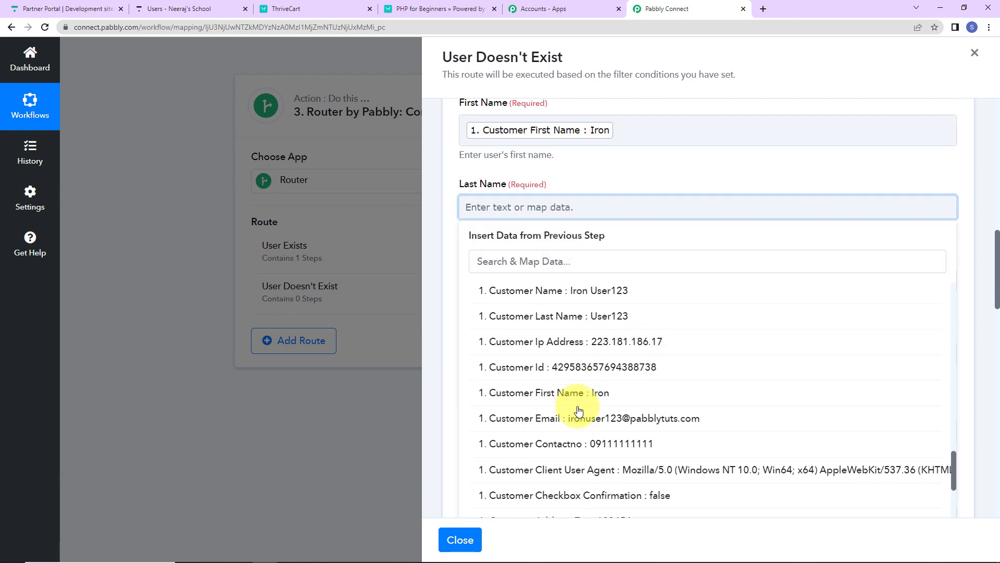
click(575, 319)
click(659, 172)
- Find and map Customer Email from the ThriveCart Product Purchase data into the new user's Email field
click(511, 289)
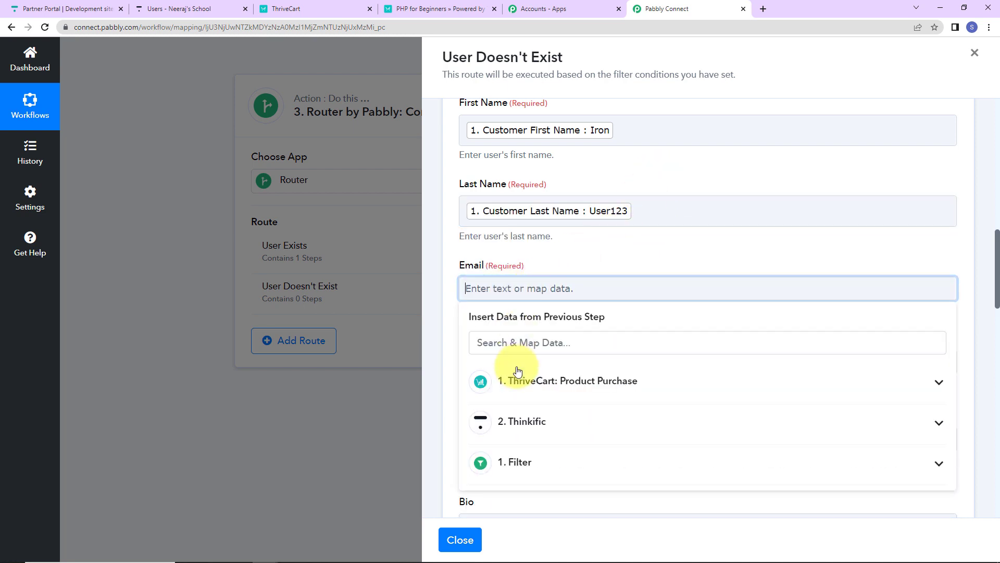
click(518, 371)
click(516, 342)
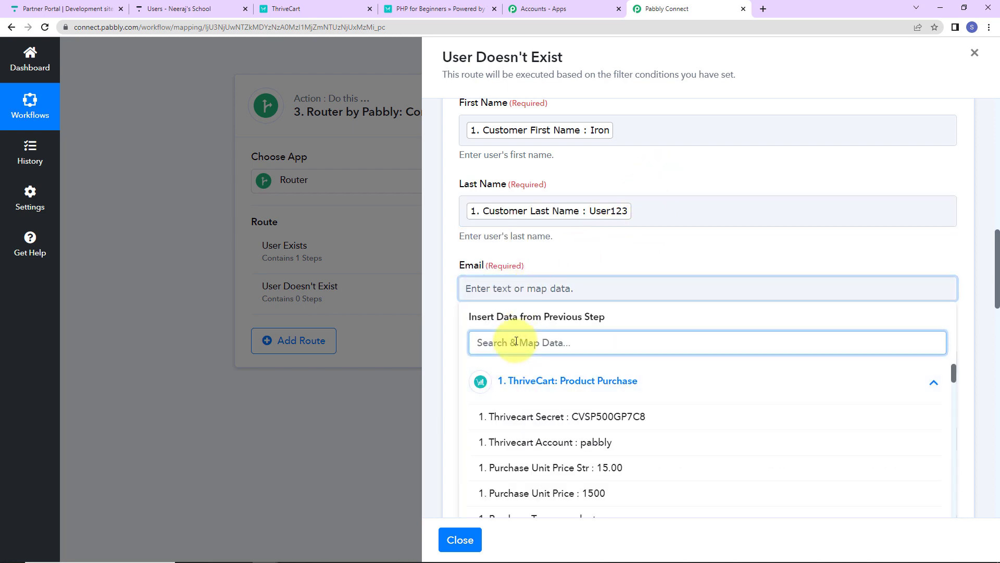
text(em)
click(544, 416)
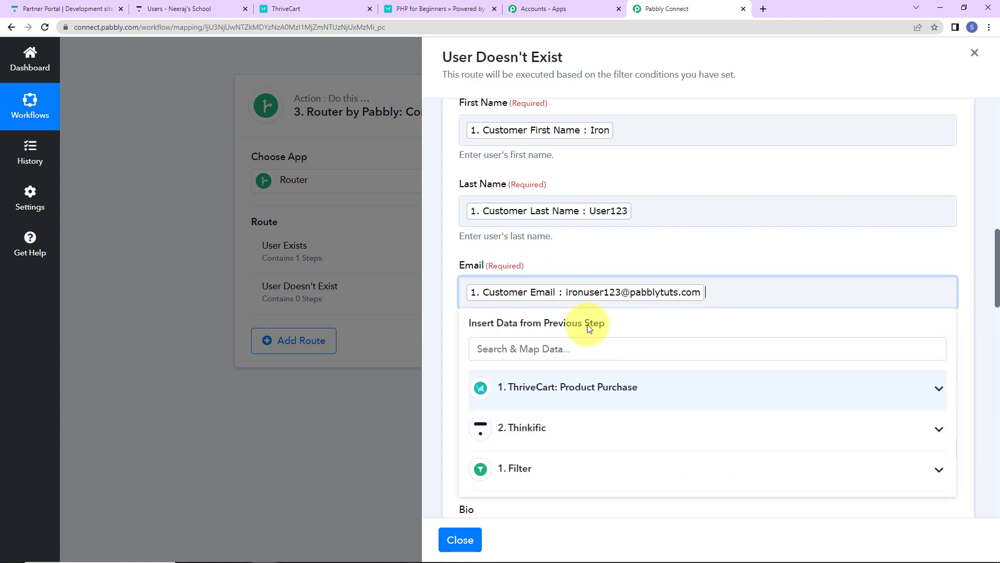
click(645, 251)
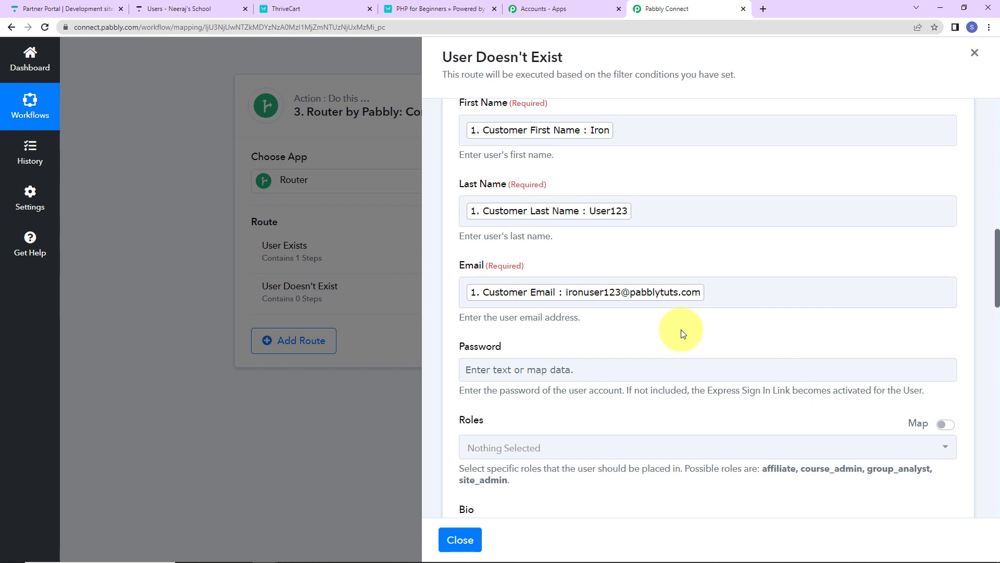
- Leave the optional profile and affiliate fields blank and set Send welcome email to True for the Create User action
scroll(682, 331, down, 5)
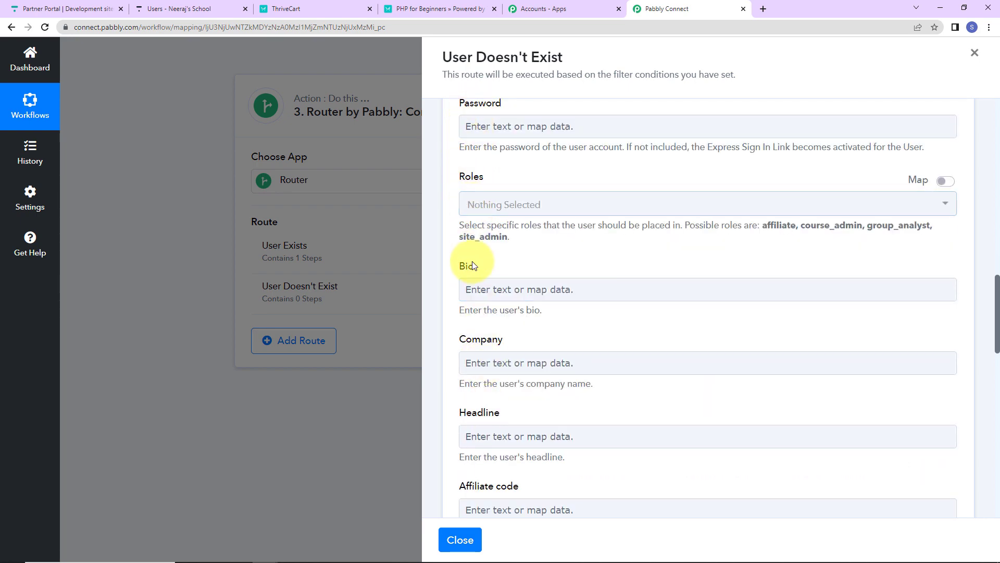
scroll(578, 342, down, 5)
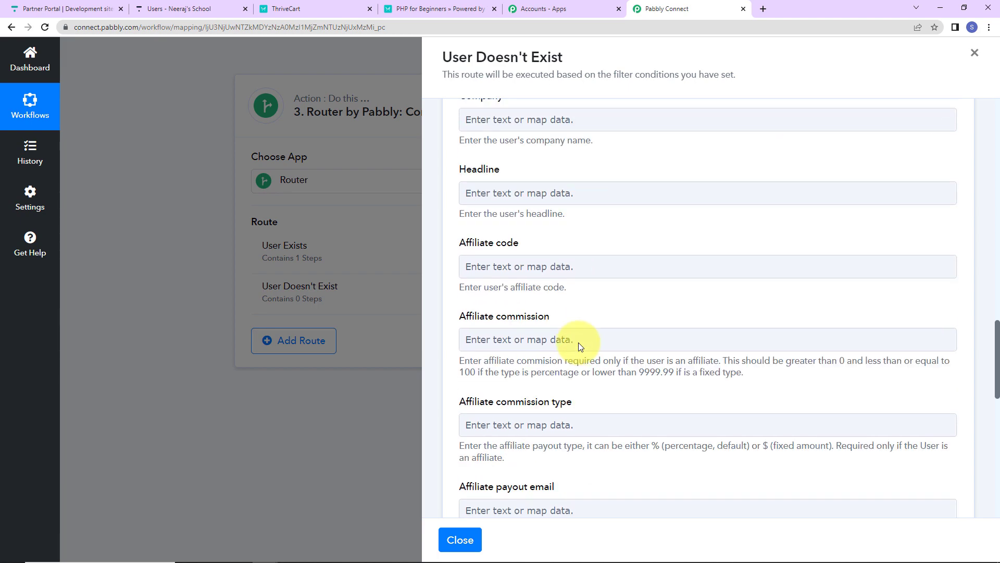
click(576, 335)
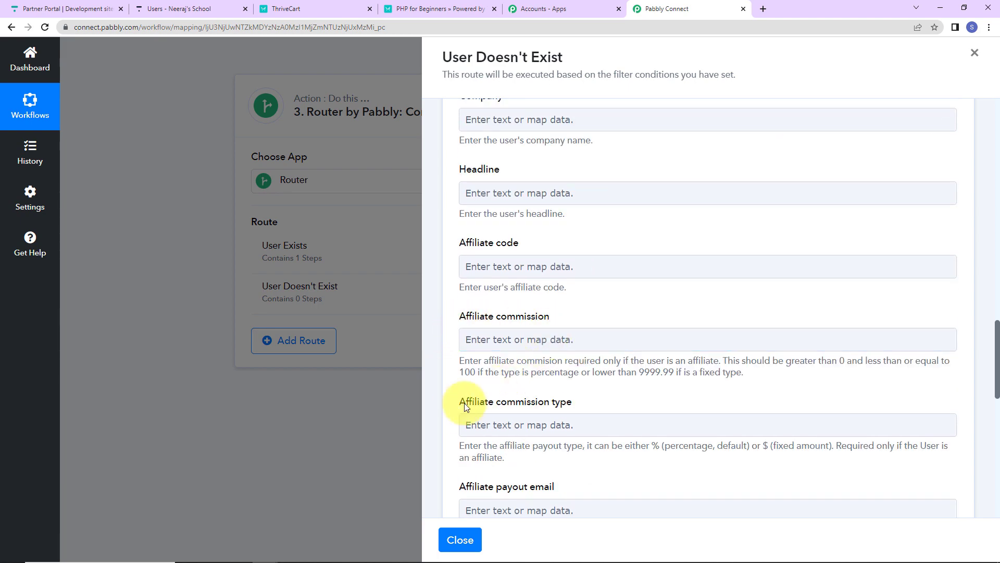
scroll(608, 352, down, 5)
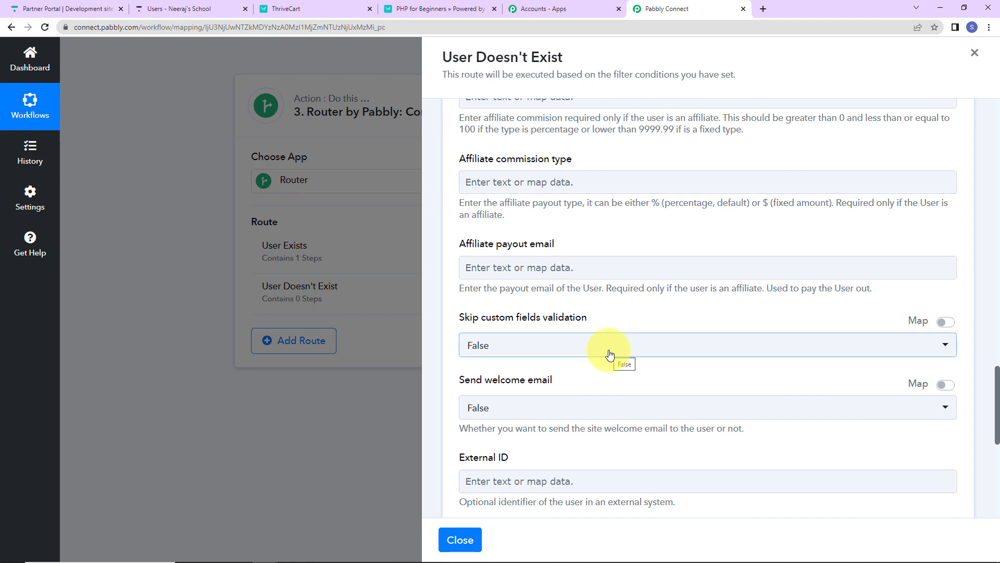
scroll(609, 353, down, 2)
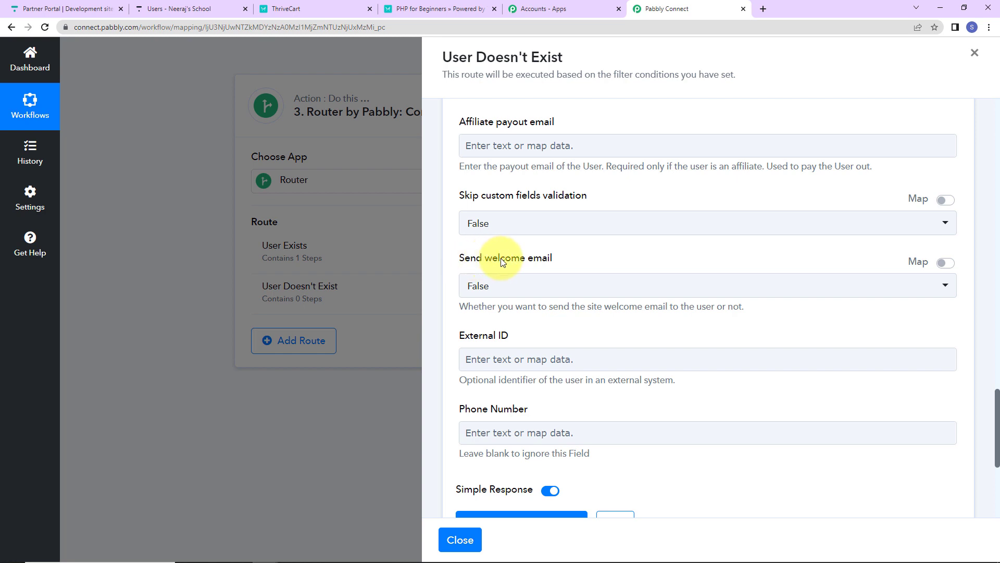
click(545, 286)
click(495, 363)
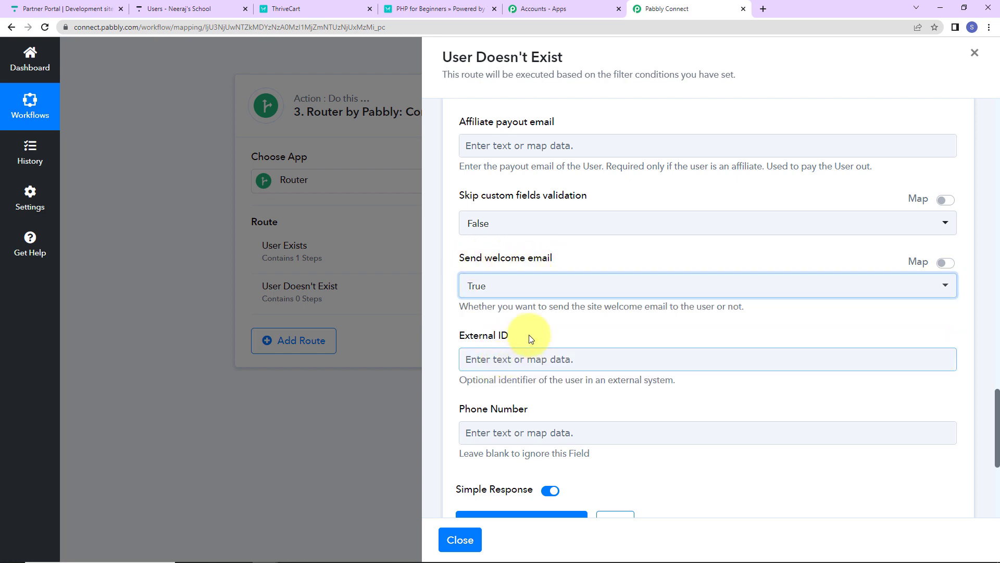
- Map the new user's Phone Number to Customer Contactno from the ThriveCart Product Purchase data
scroll(552, 334, down, 2)
click(521, 311)
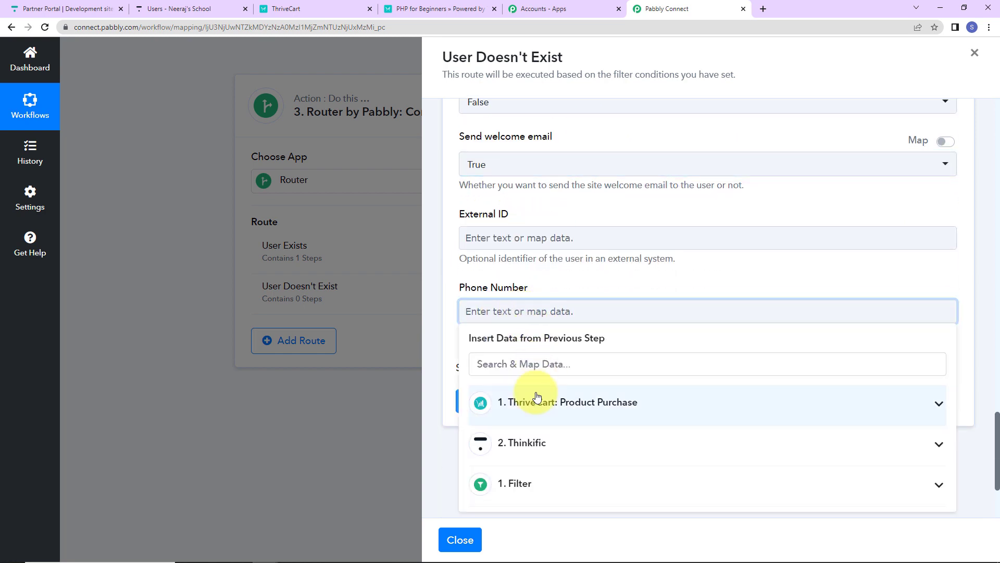
click(538, 397)
click(542, 365)
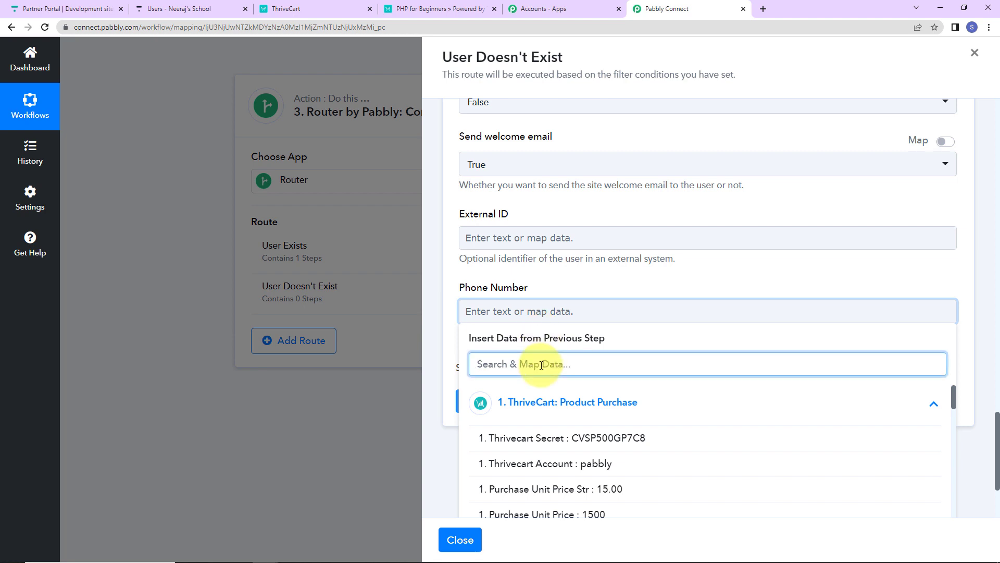
text(9)
scroll(670, 430, down, 3)
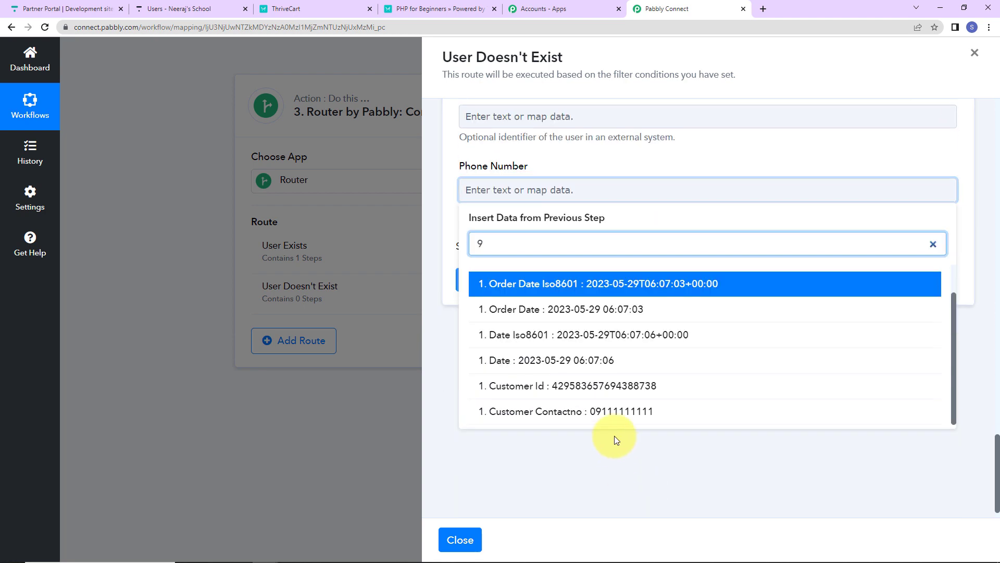
click(620, 411)
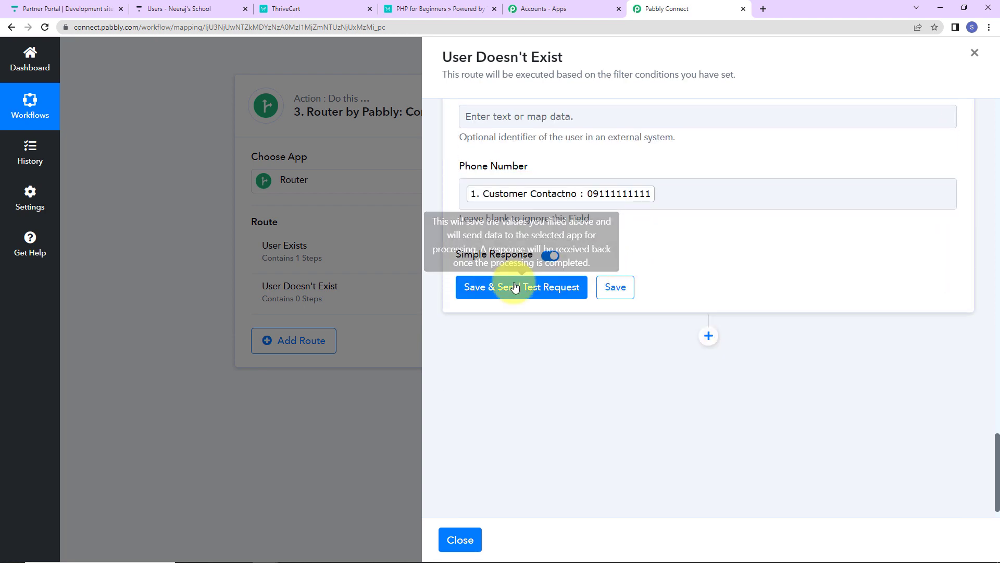
- Save the Create User action, send a test request and review the returned user details
click(515, 287)
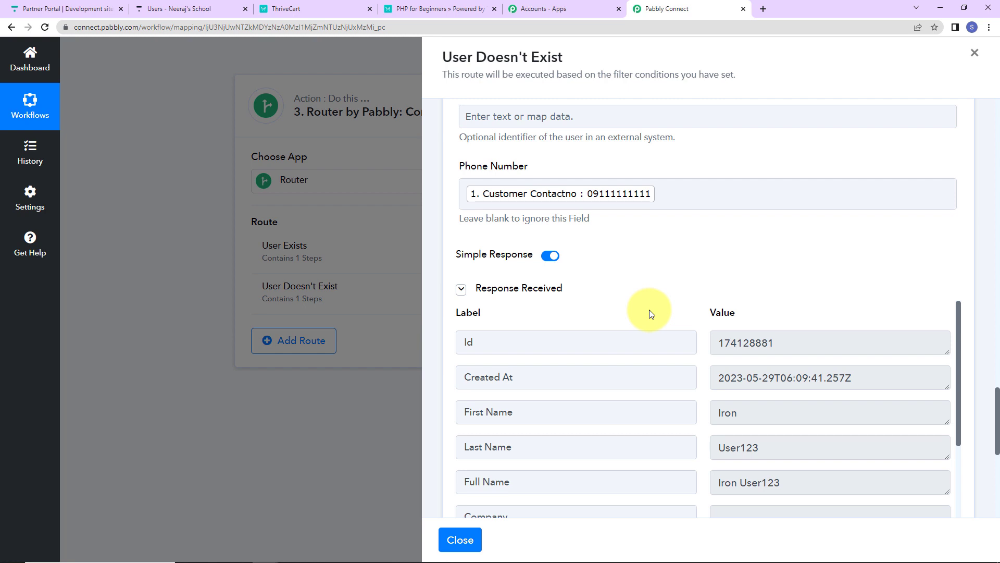
scroll(649, 313, down, 2)
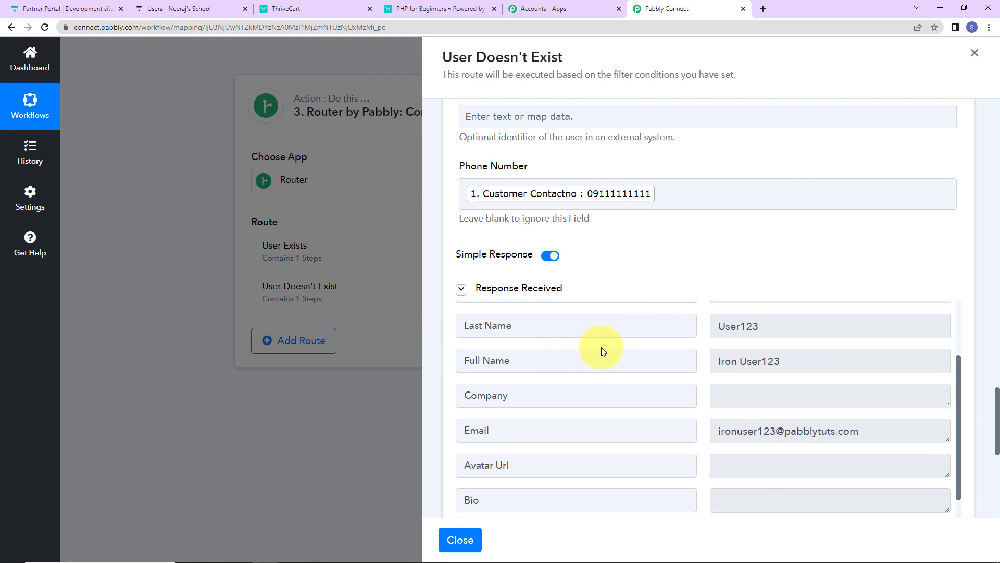
scroll(782, 414, down, 10)
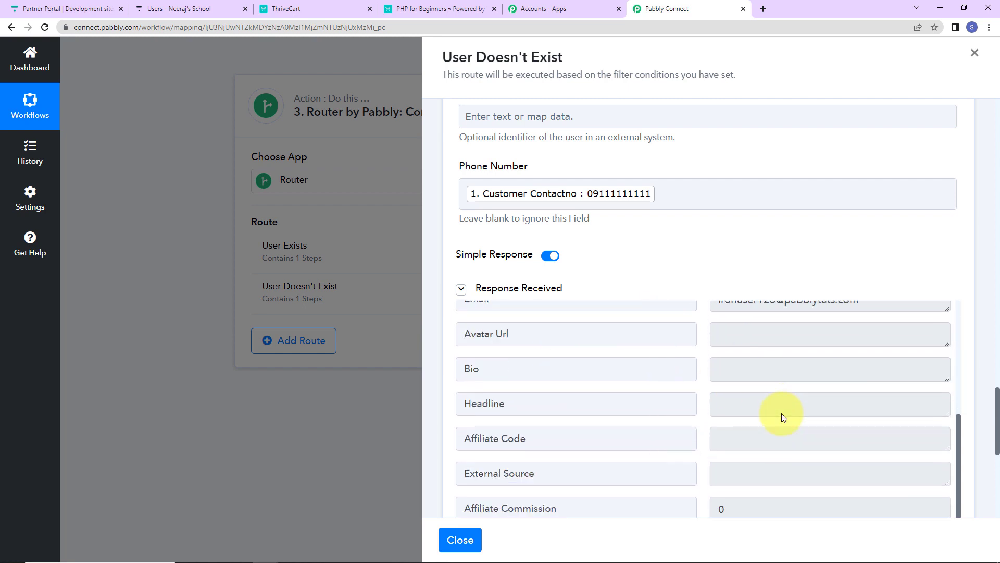
scroll(783, 413, down, 2)
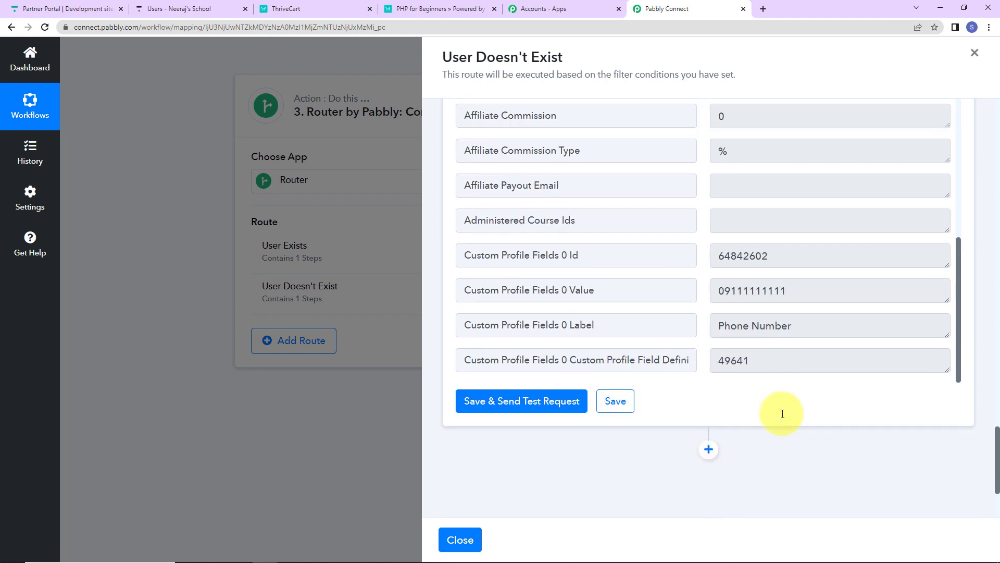
scroll(782, 414, down, 2)
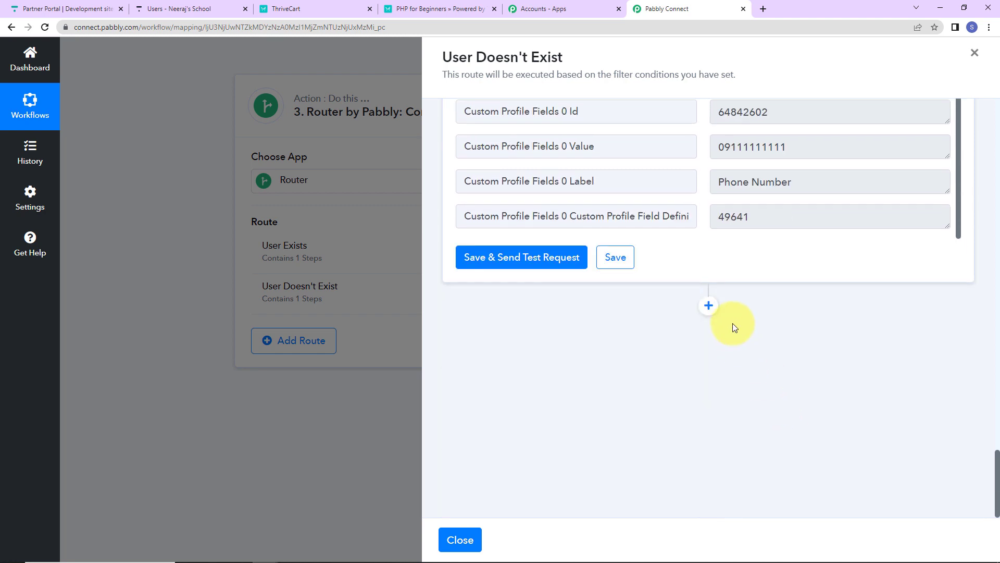
- Add another action step after Create User in the User Doesn't Exist route and choose Thinkific as its app
click(708, 307)
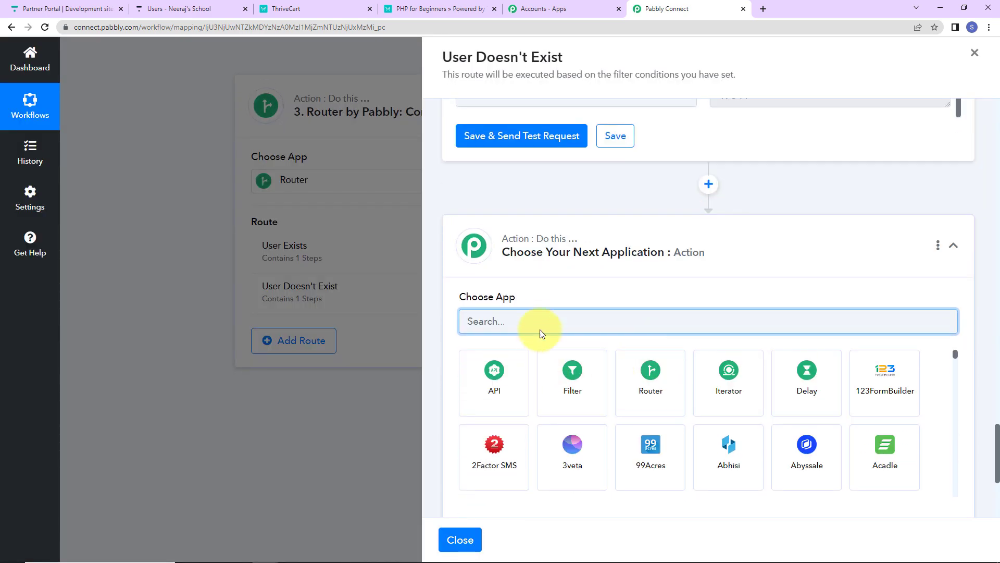
text(thi)
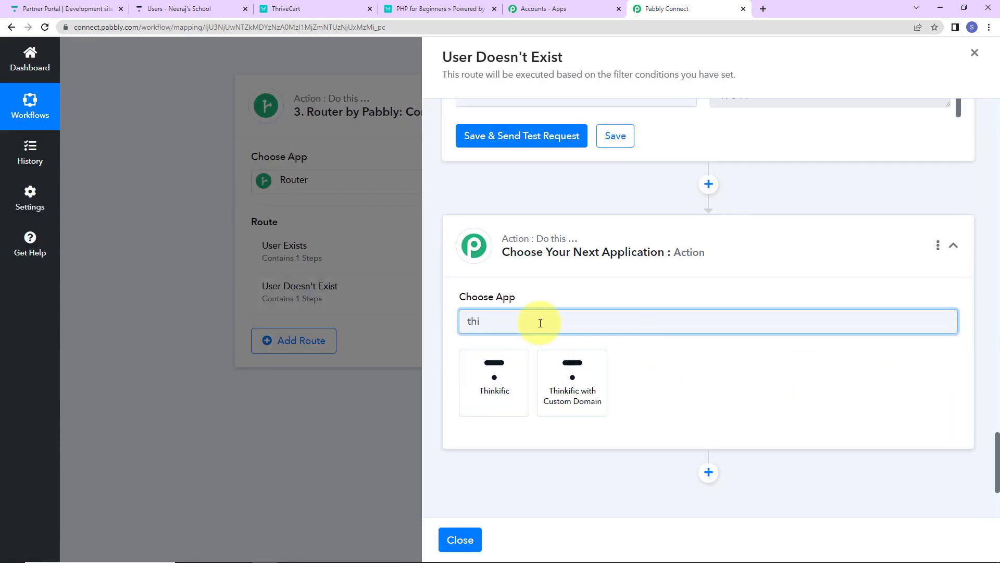
click(462, 384)
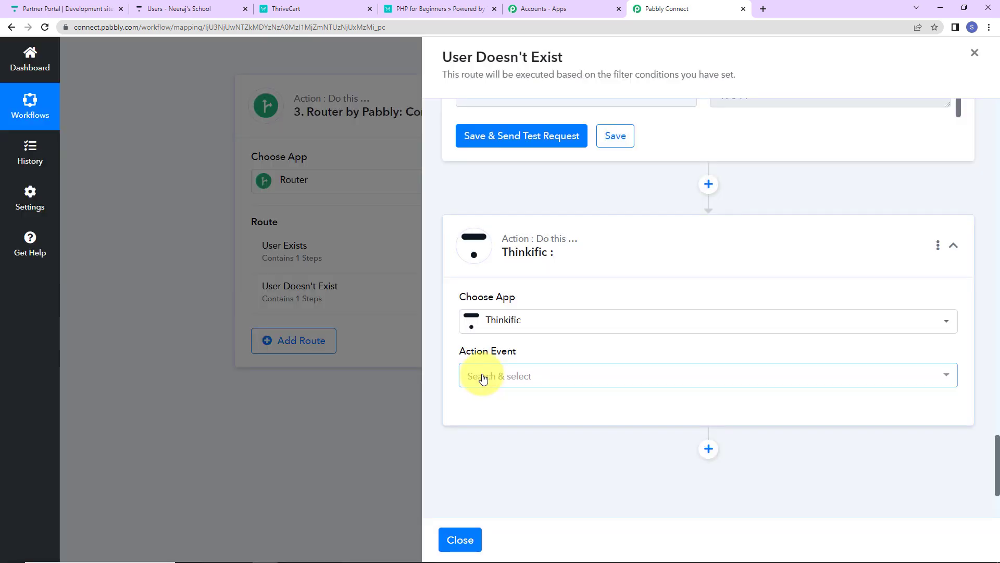
- Set the new Thinkific action event to Enroll User and connect it through the existing Thinkific #2 connection
click(484, 379)
scroll(521, 382, down, 2)
click(542, 395)
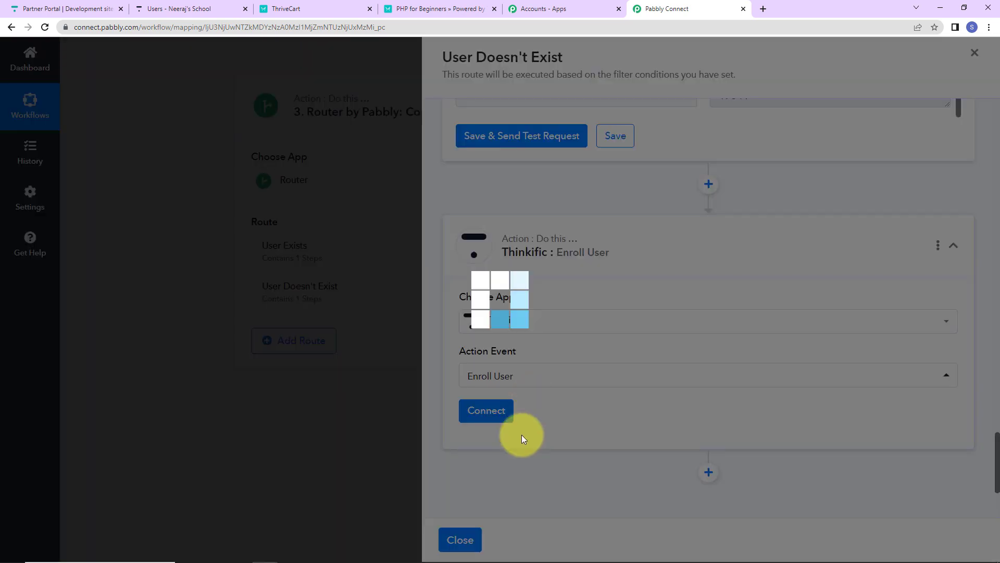
click(495, 413)
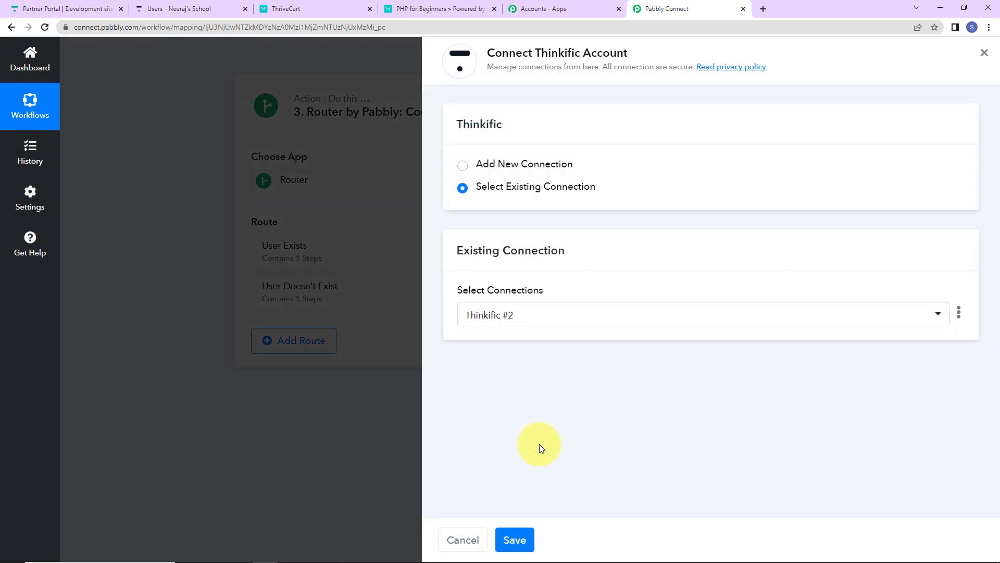
click(515, 540)
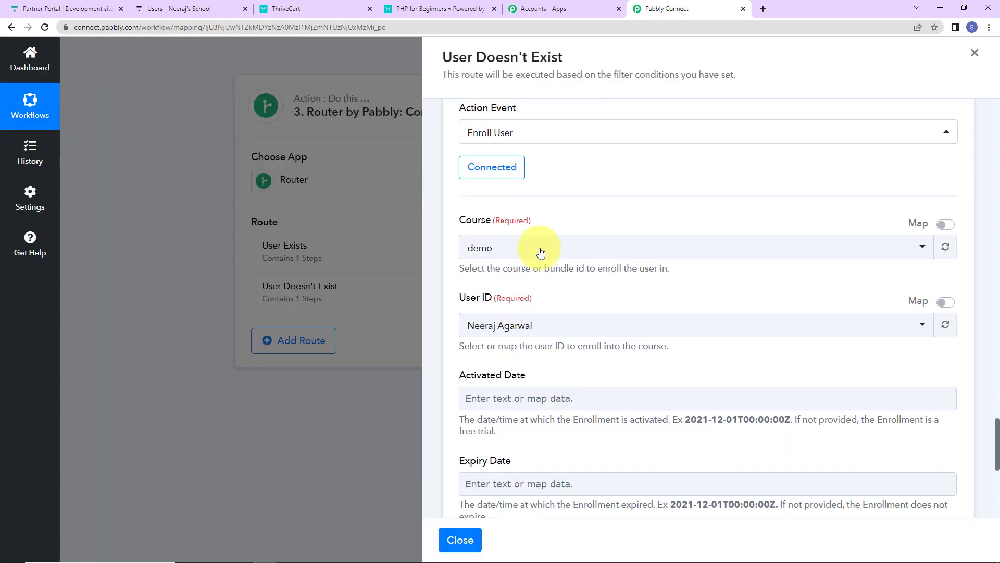
- Set the enrollment course to PHP for Beginners and map the User ID to the Id from the Create User response
click(539, 247)
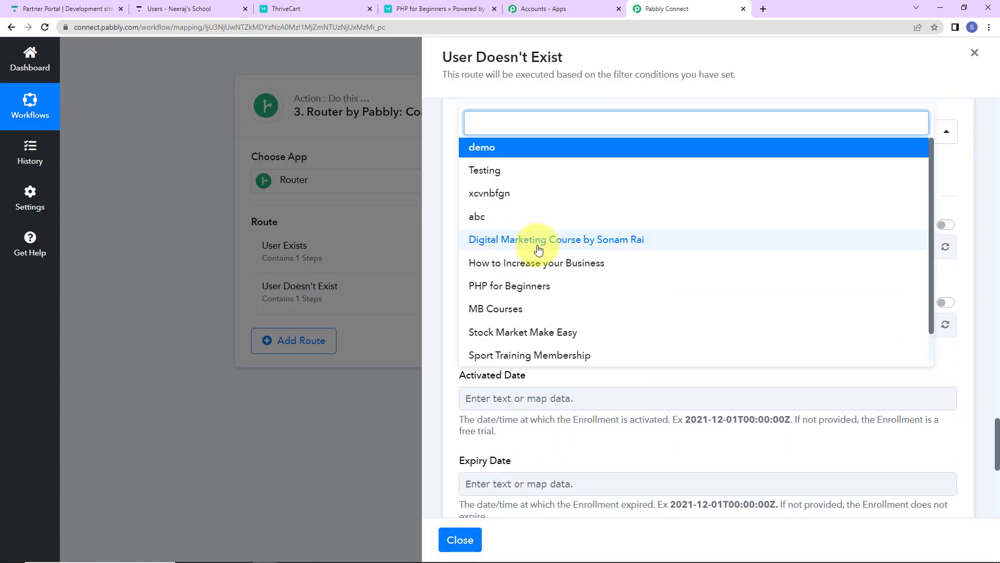
click(547, 285)
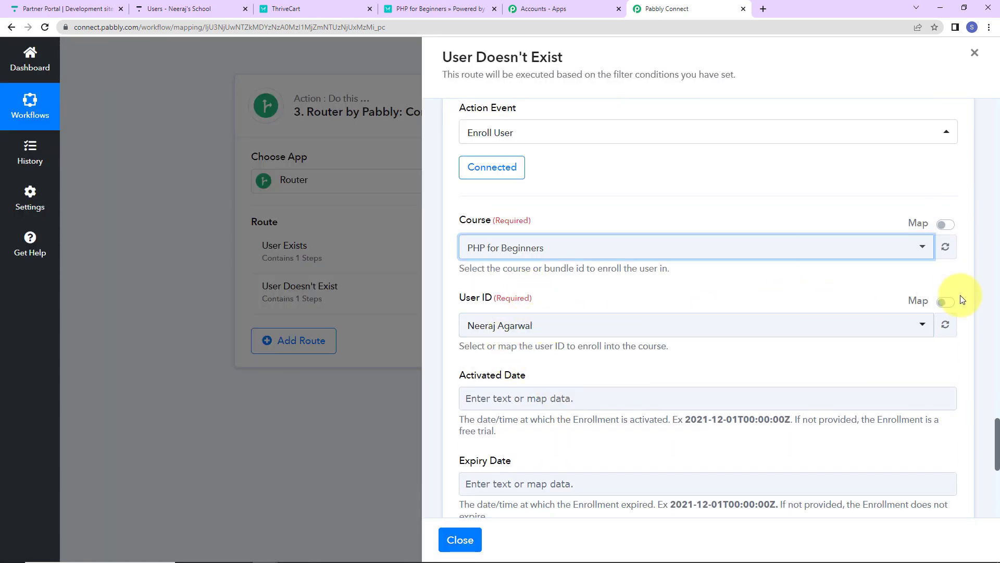
click(945, 301)
click(534, 327)
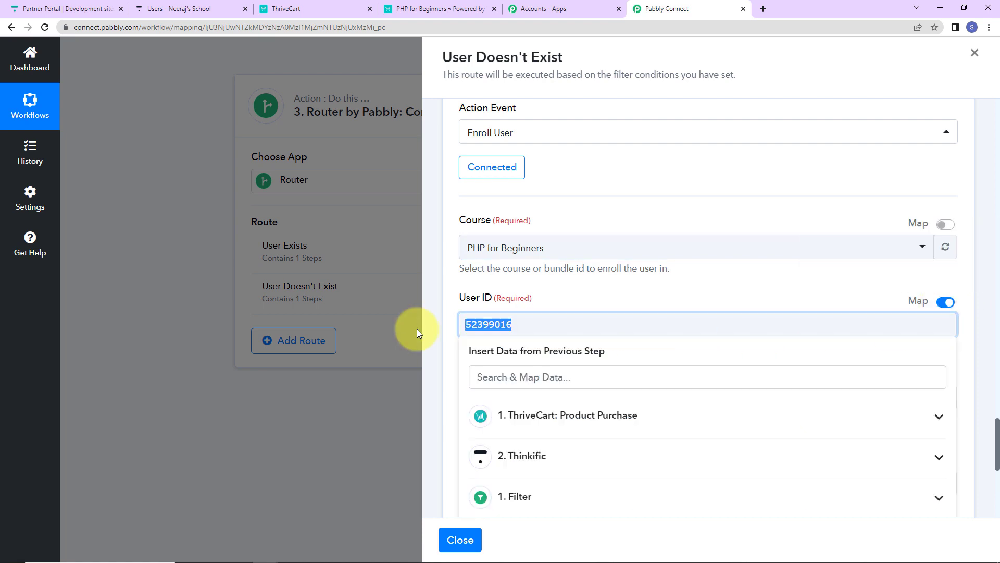
key(BackSpace)
scroll(534, 469, down, 3)
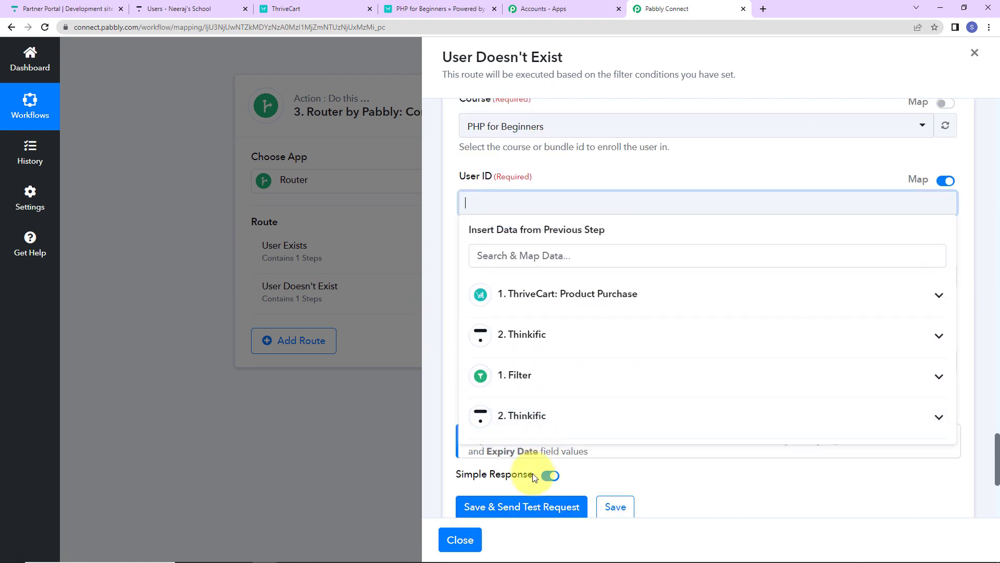
click(524, 417)
click(534, 448)
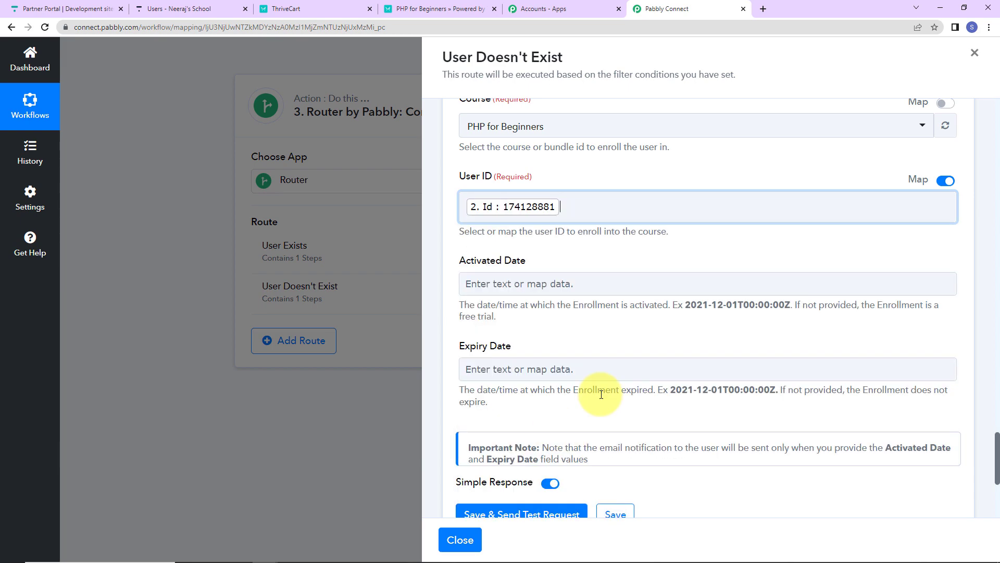
click(640, 180)
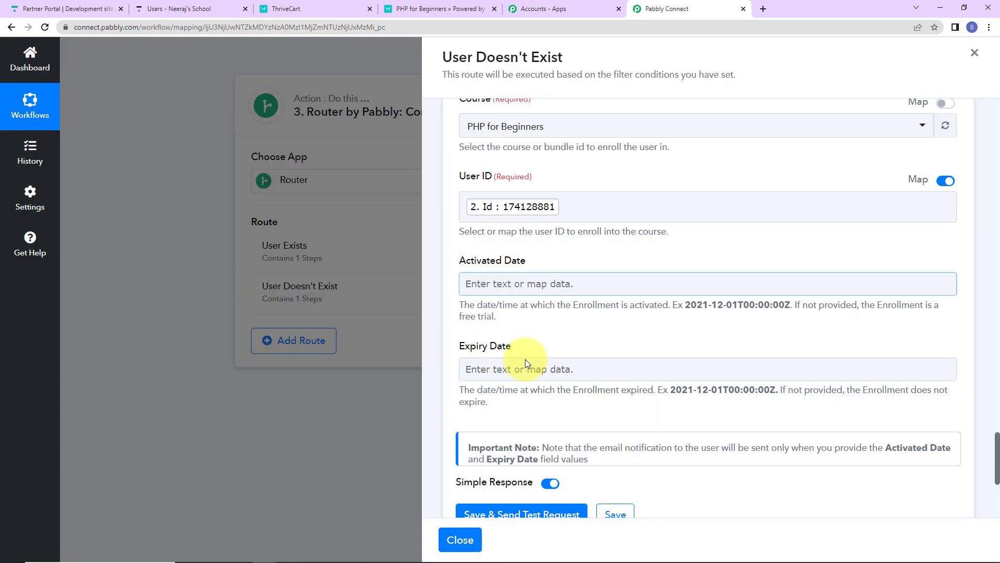
- Save the Enroll User action with blank activation and expiry dates and send a test request
click(544, 378)
scroll(544, 377, down, 3)
click(527, 401)
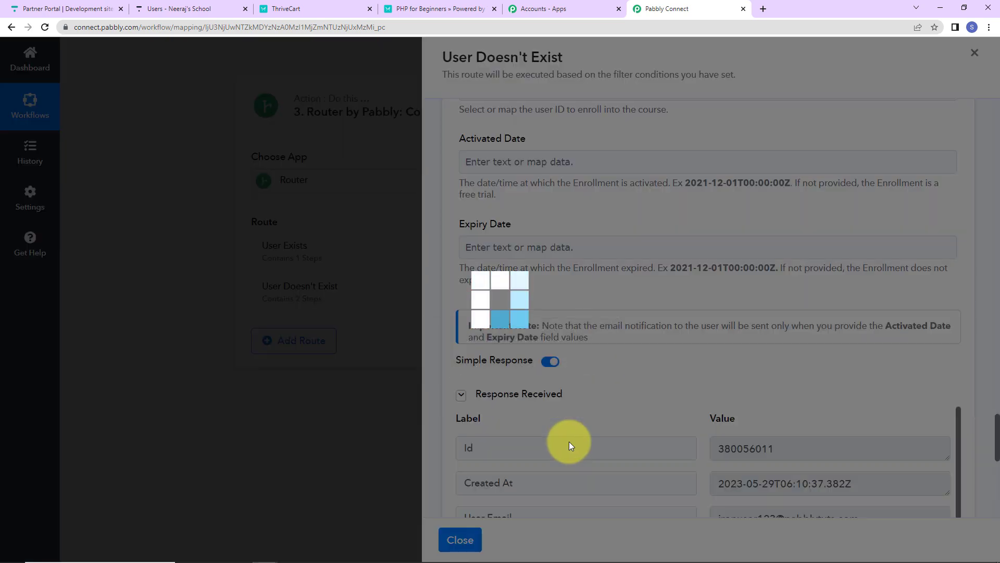
- Review the enrollment response, then refresh the user list in Thinkific and check the newly created user's course enrollments
scroll(770, 423, down, 6)
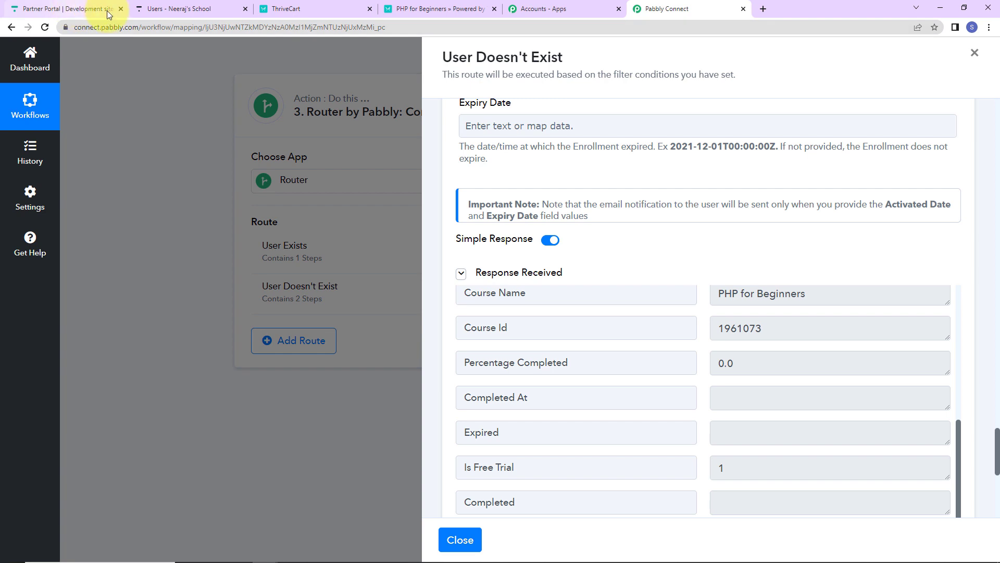
click(169, 11)
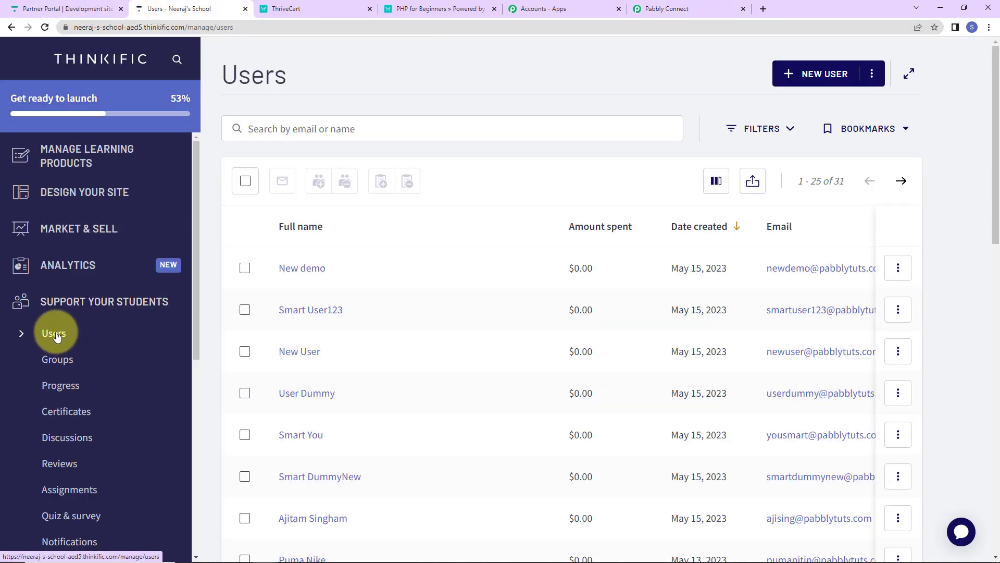
click(57, 336)
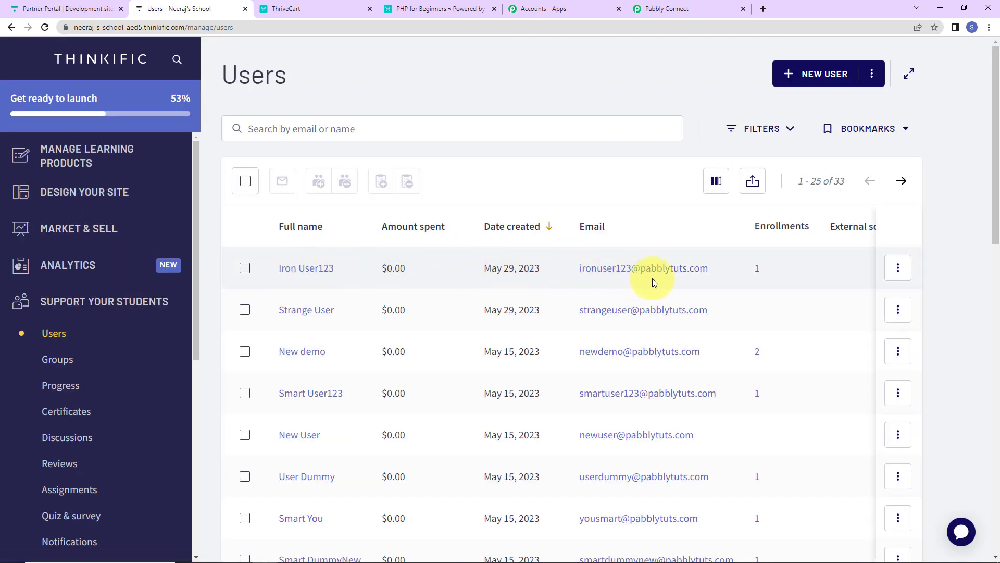
click(758, 268)
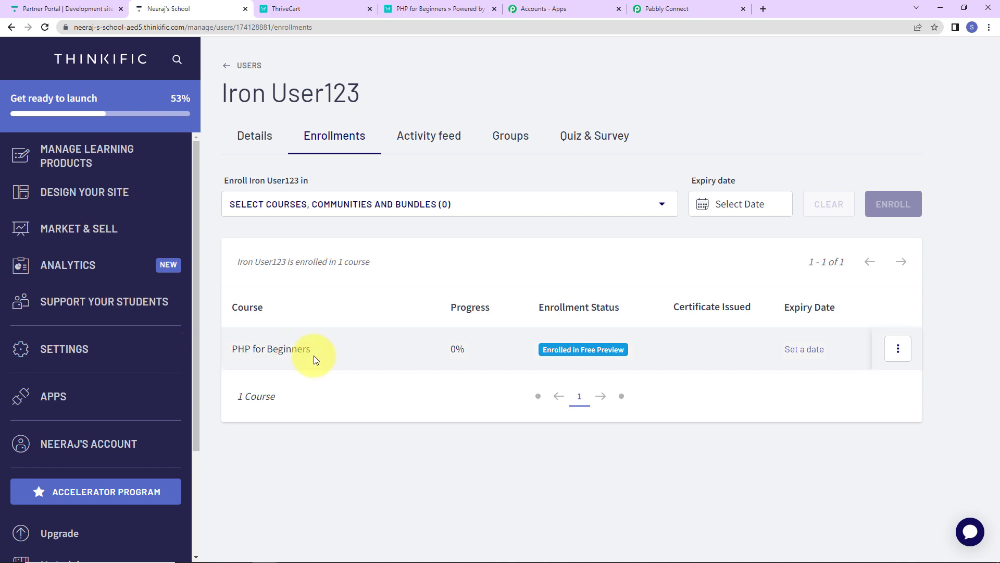
- Return to Pabbly Connect, close the User Doesn't Exist route, and review the workflow from the ThriveCart trigger through Search User to the router
click(662, 11)
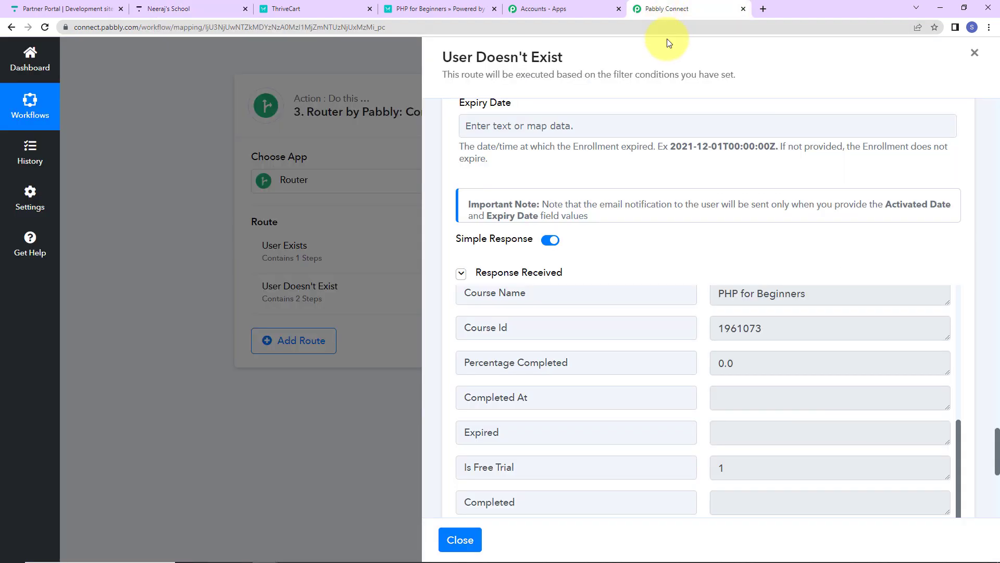
click(459, 542)
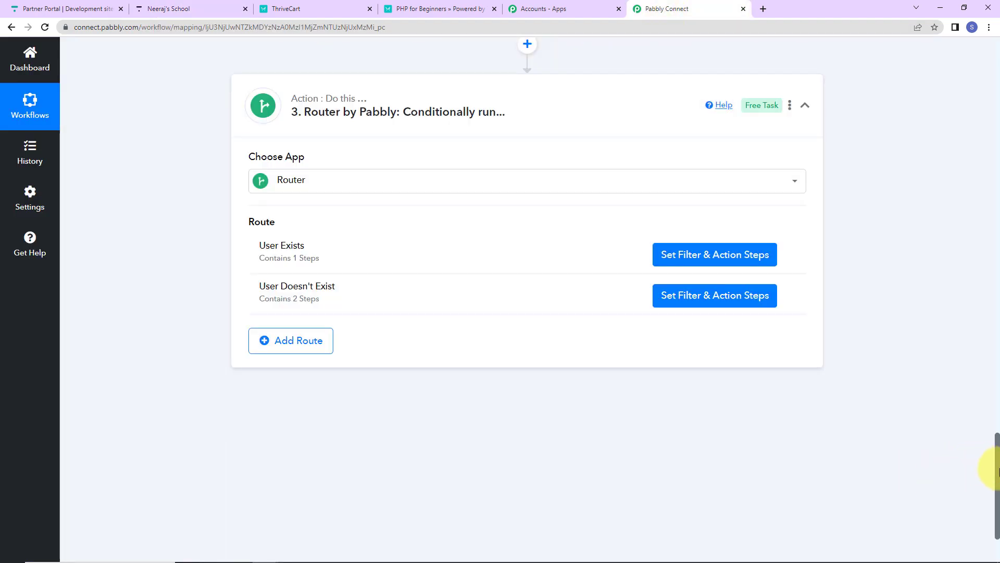
drag(996, 470, 982, 45)
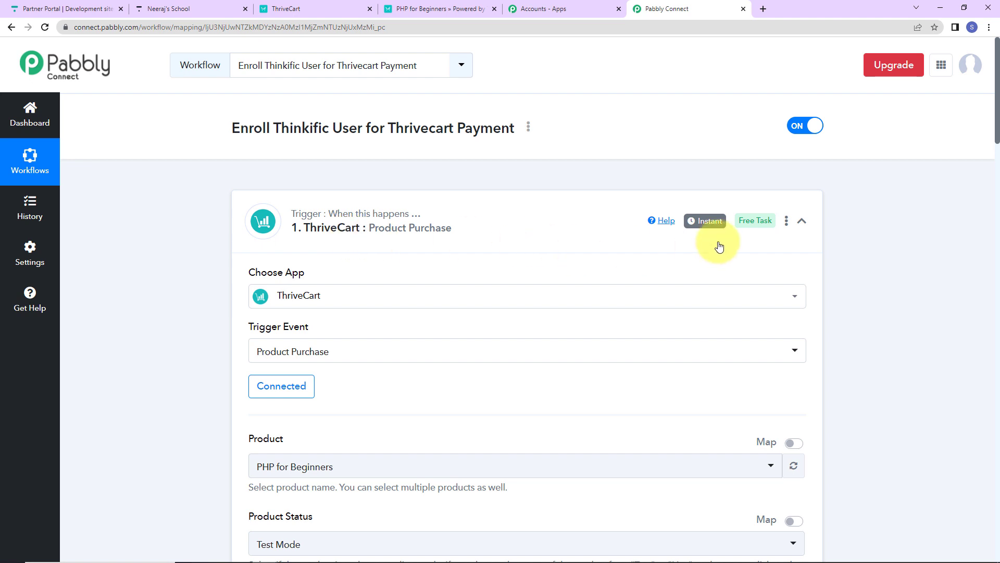
click(802, 220)
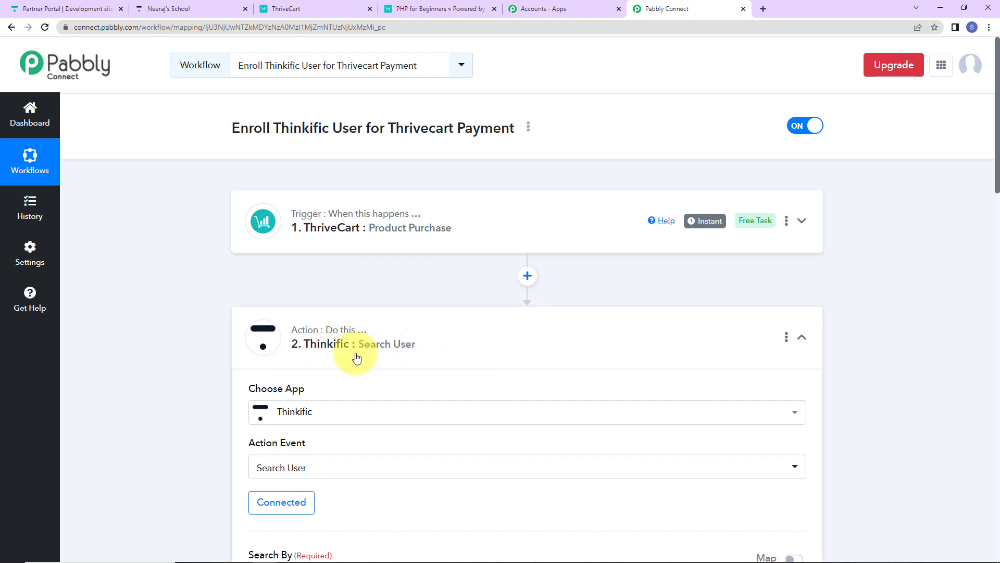
click(801, 337)
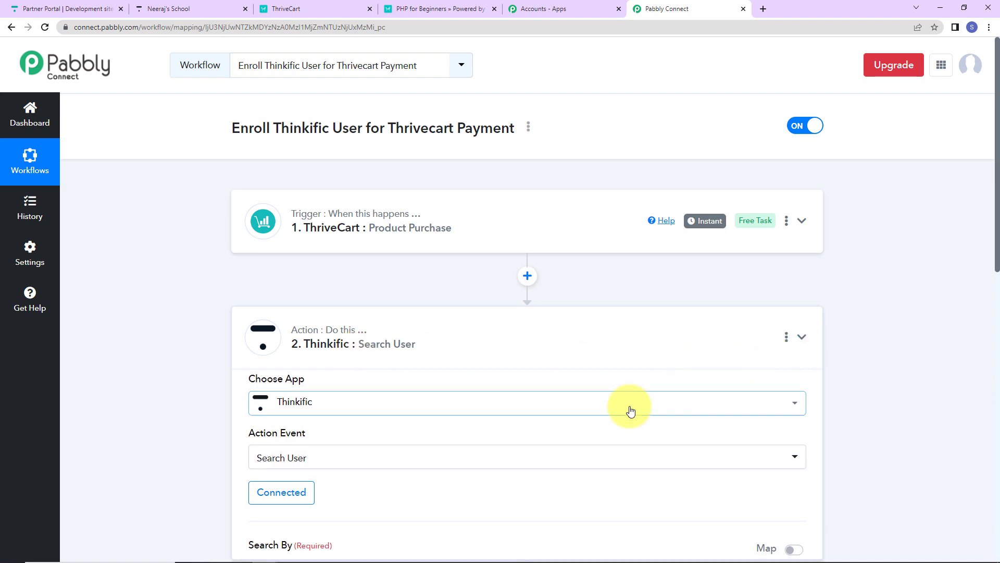
scroll(558, 413, down, 4)
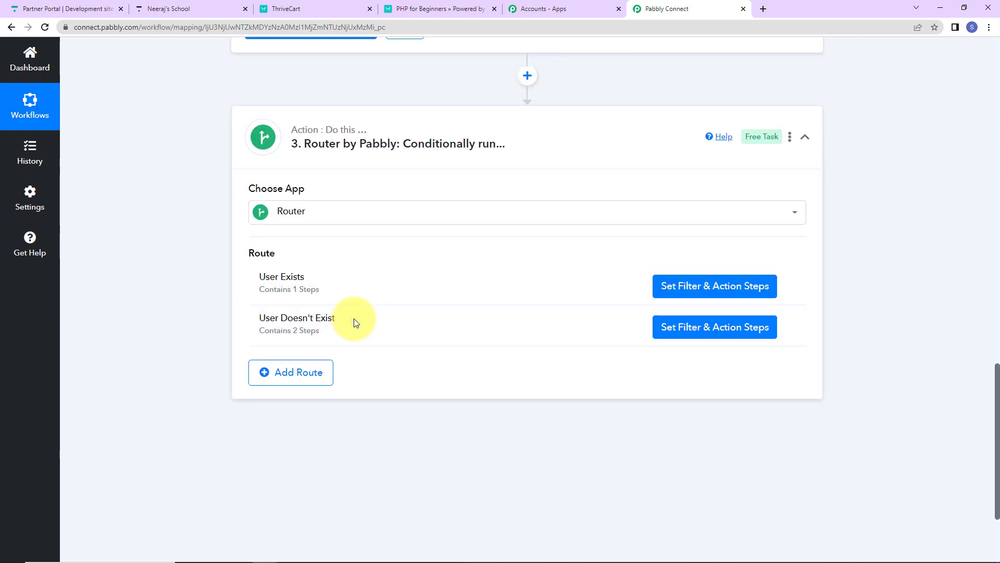
scroll(395, 337, up, 7)
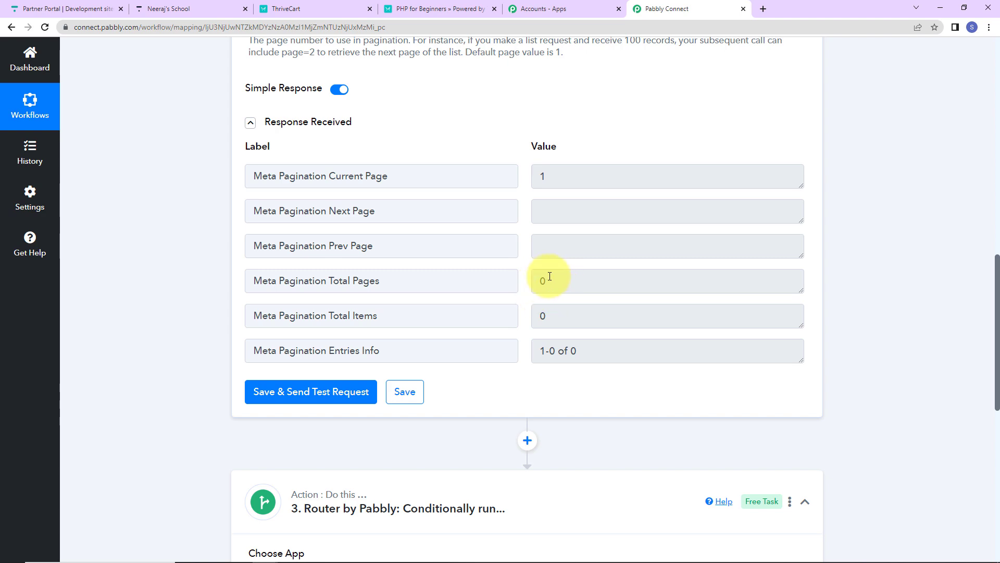
scroll(883, 276, down, 9)
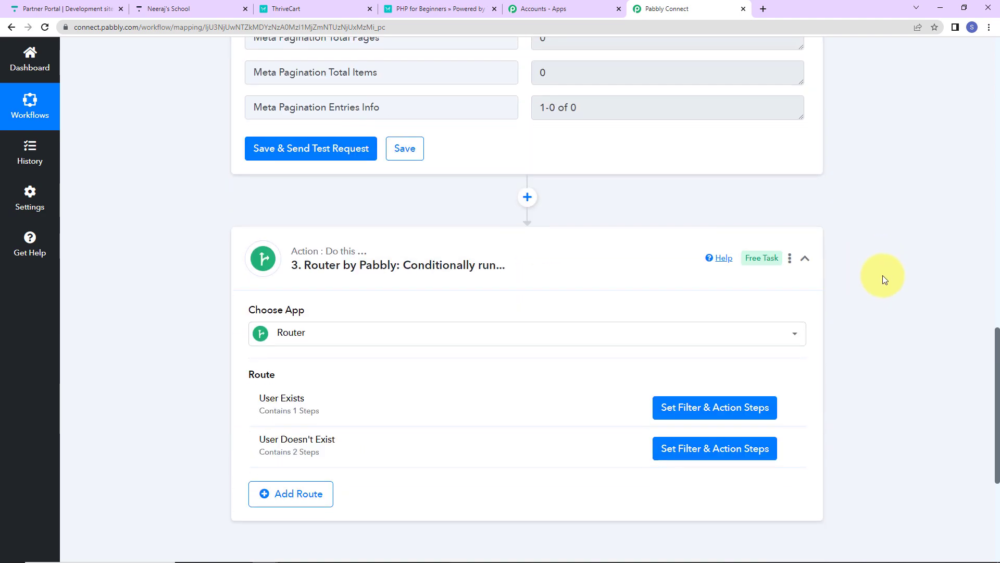